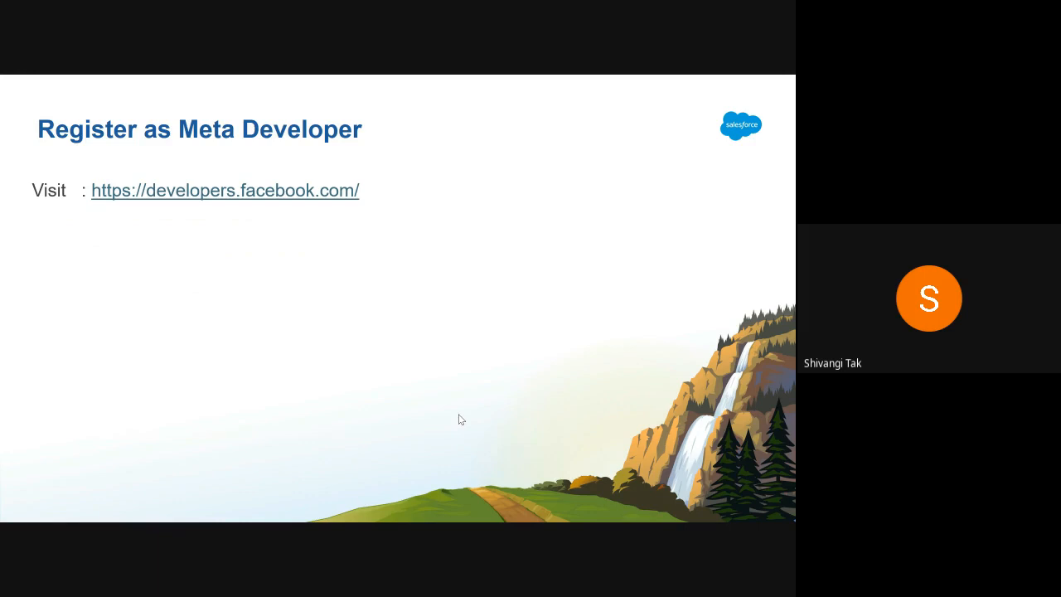
Leave the slide show, copy the developers.facebook.com link from slide 6, and switch to Chrome.
key(Escape)
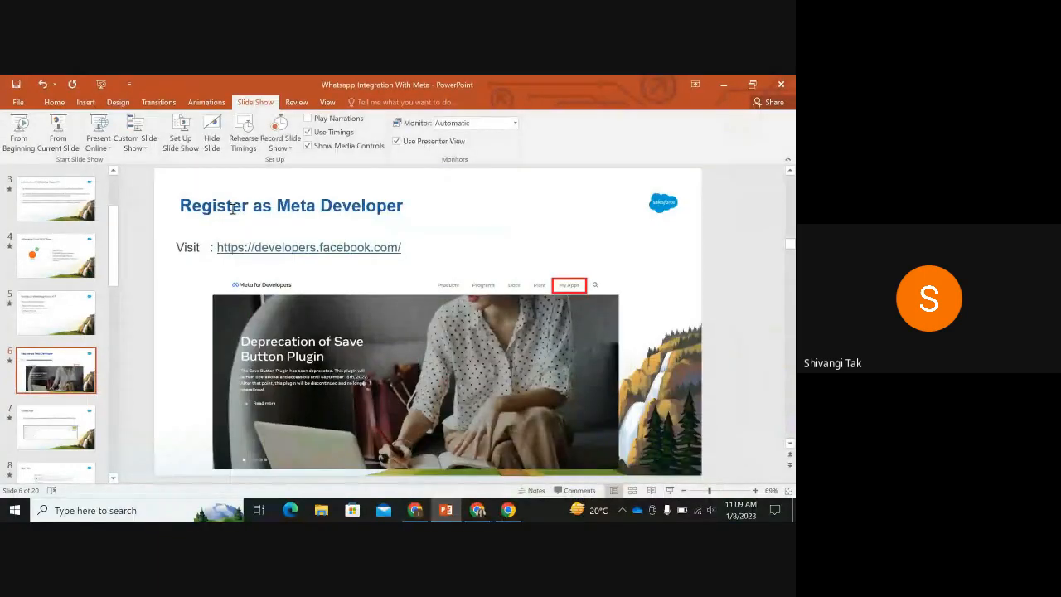
drag(375, 245, 403, 247)
key(ctrl+c)
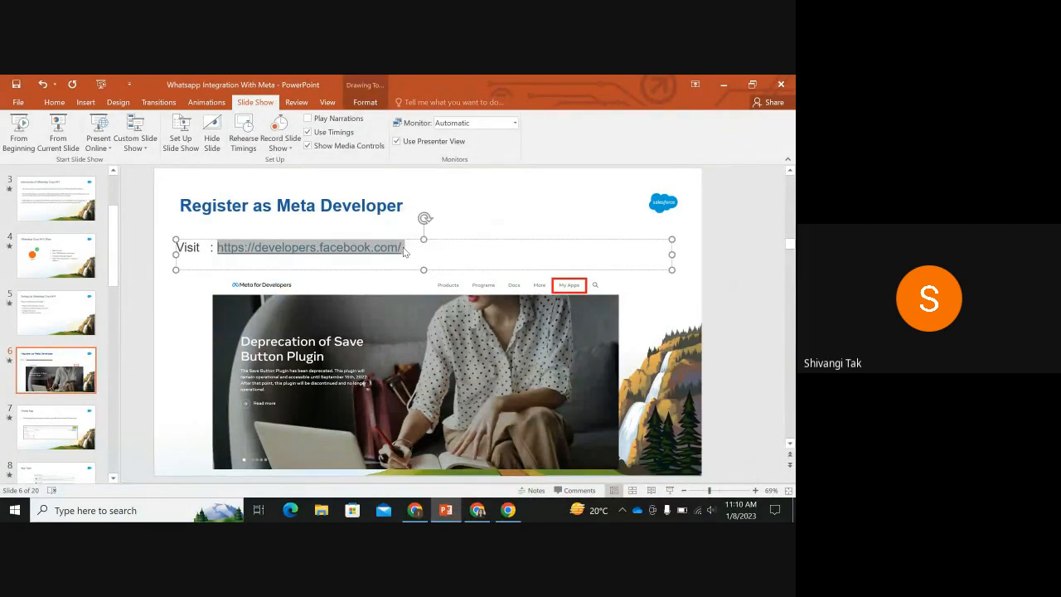
key(alt+Tab)
click(416, 510)
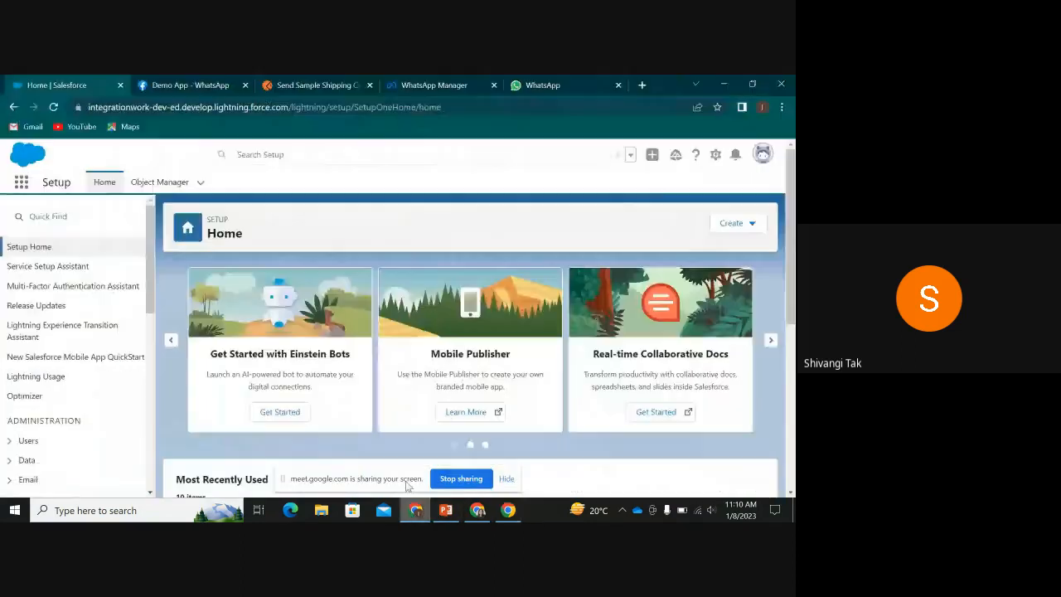
Load the pasted developers.facebook.com address in a new browser tab.
click(641, 84)
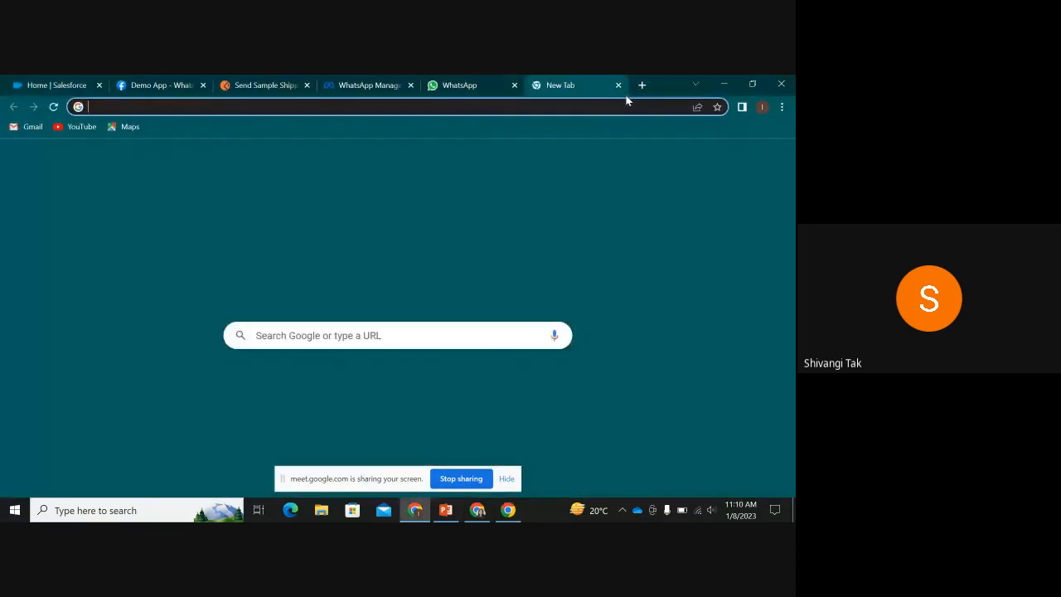
key(ctrl+v)
key(Return)
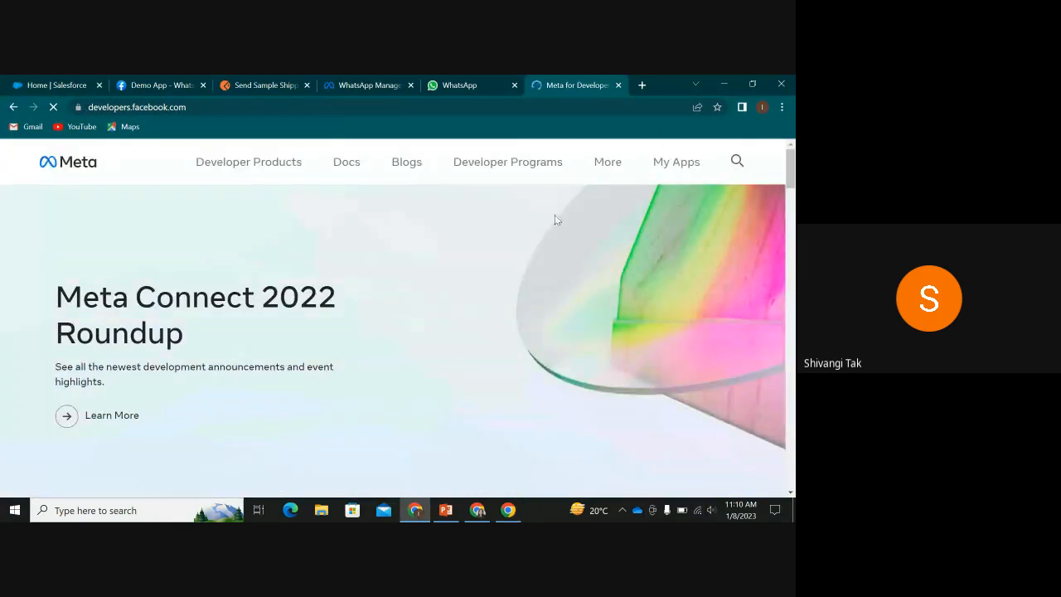
Try the developer site in an Incognito window, close it, and go to My Apps.
click(782, 107)
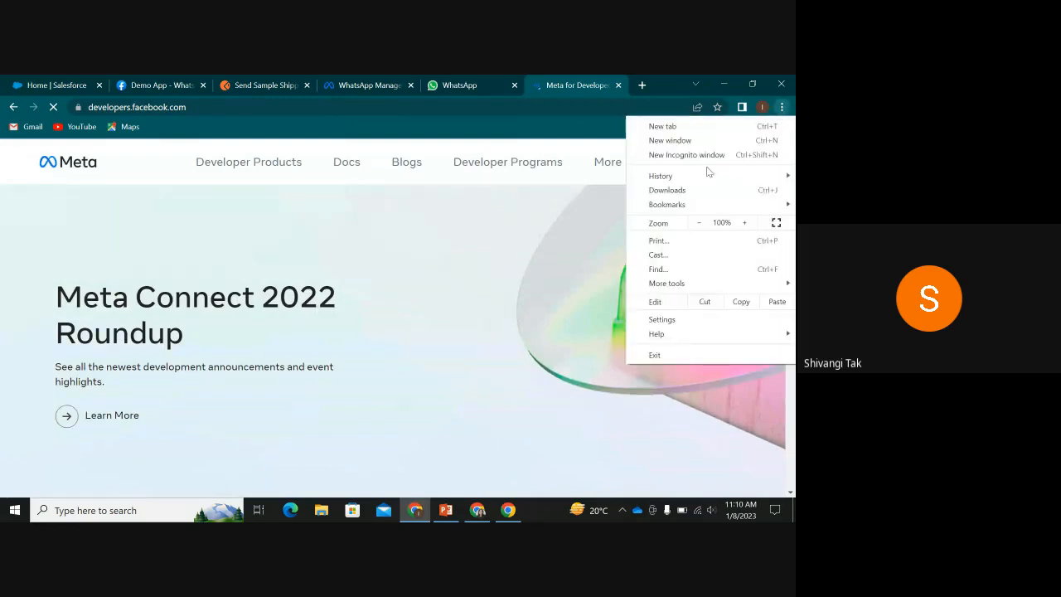
click(702, 156)
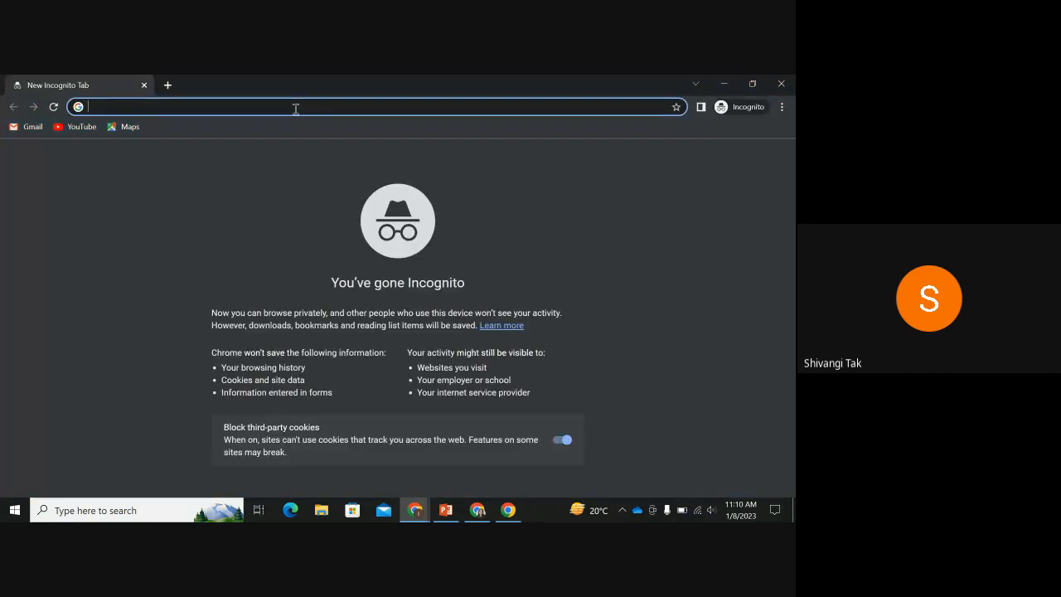
key(ctrl+v)
key(Return)
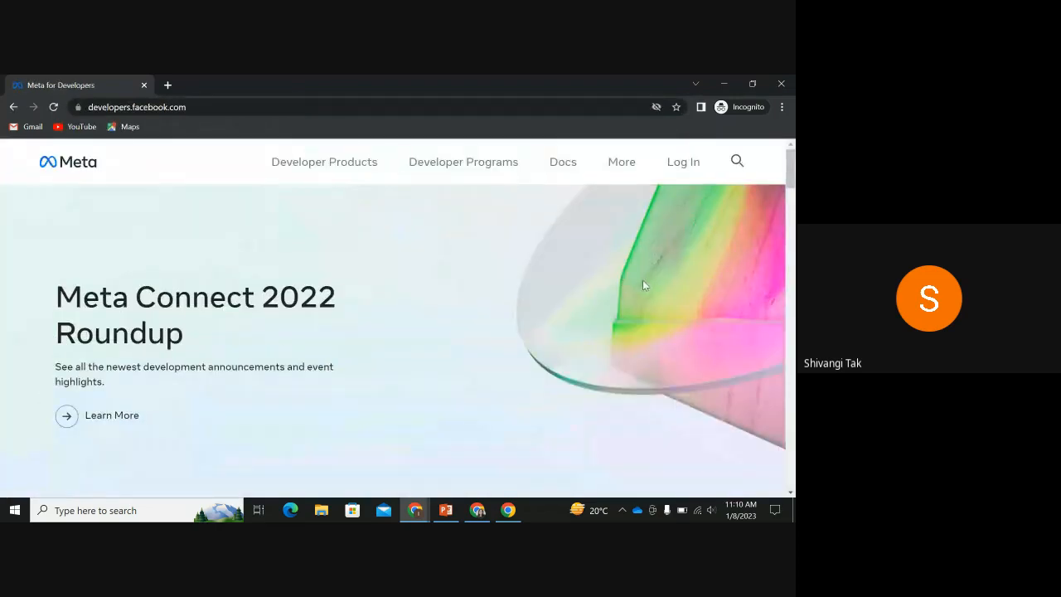
click(678, 165)
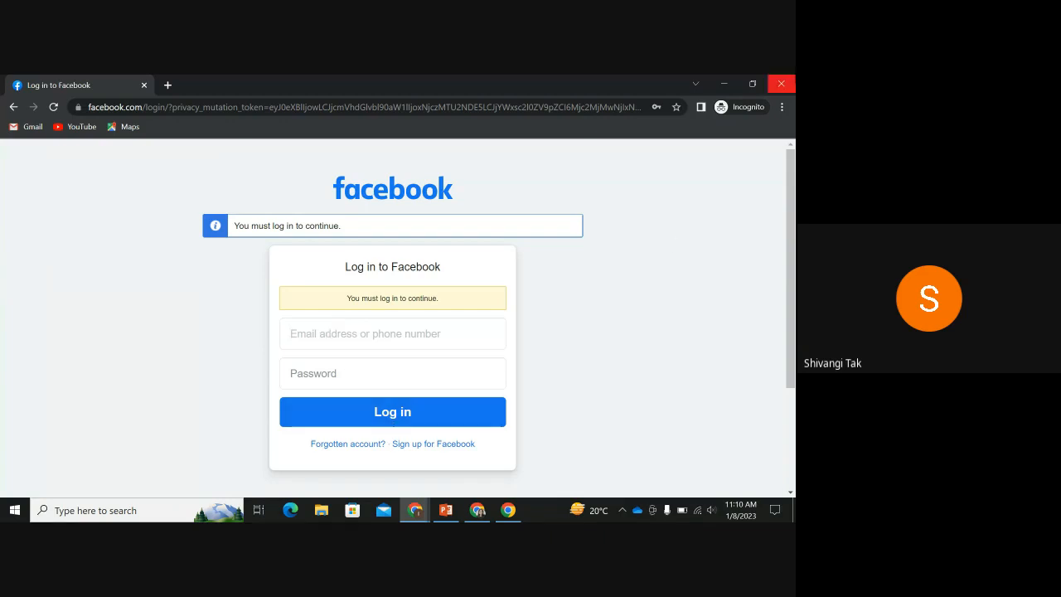
click(781, 83)
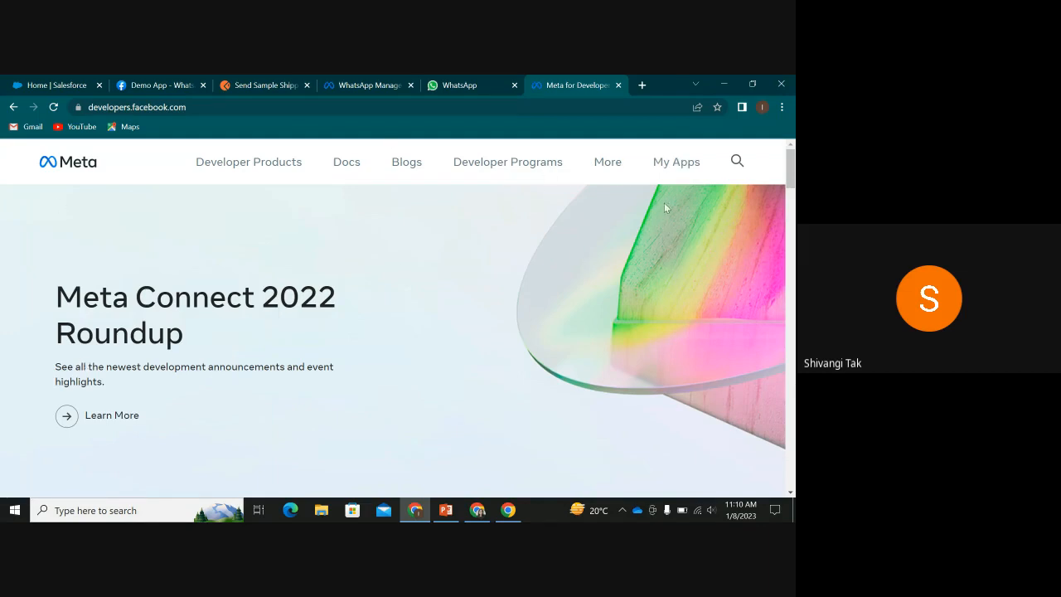
click(661, 169)
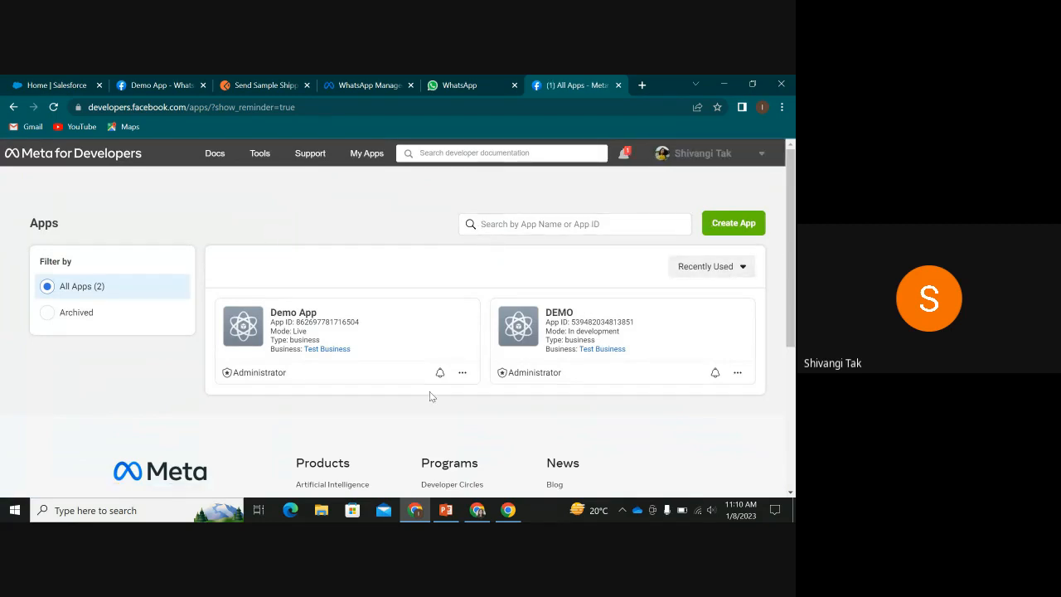
Open View All Docs in a new tab, skim the documentation, and return to All Apps.
mouse_move(218, 158)
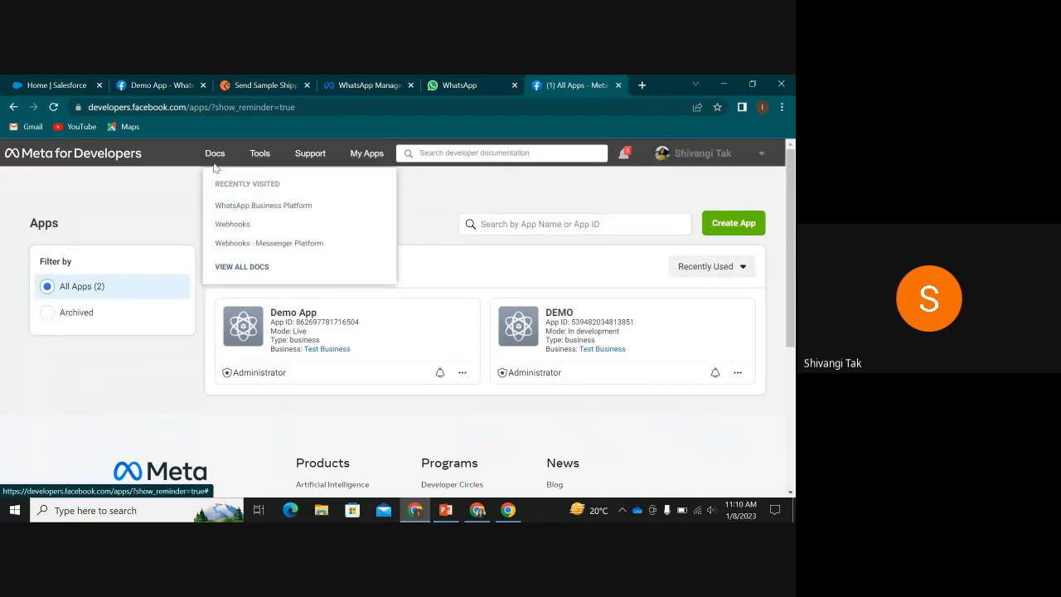
right_click(241, 272)
click(291, 280)
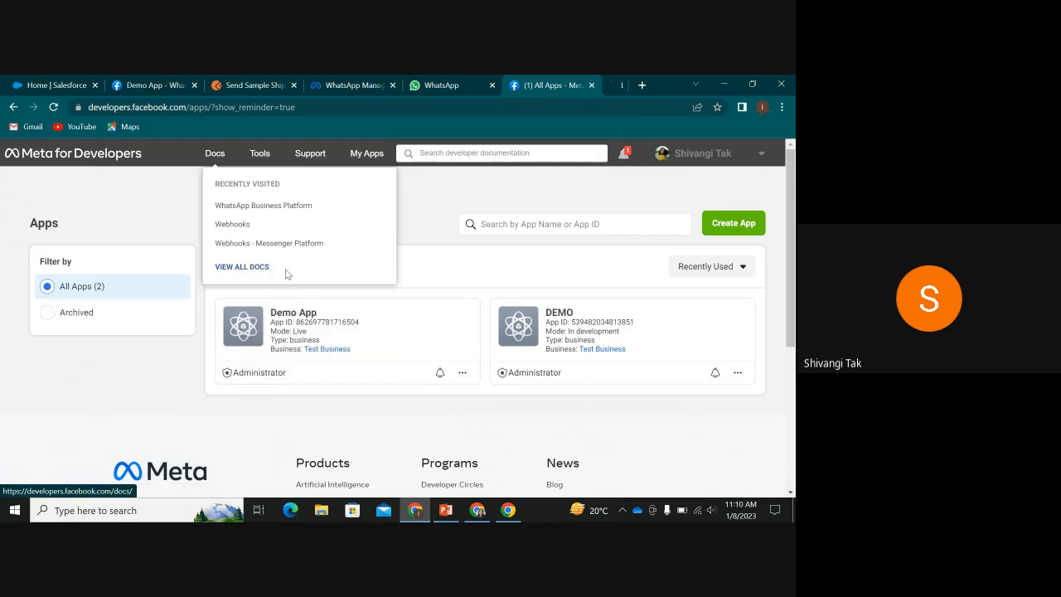
click(585, 85)
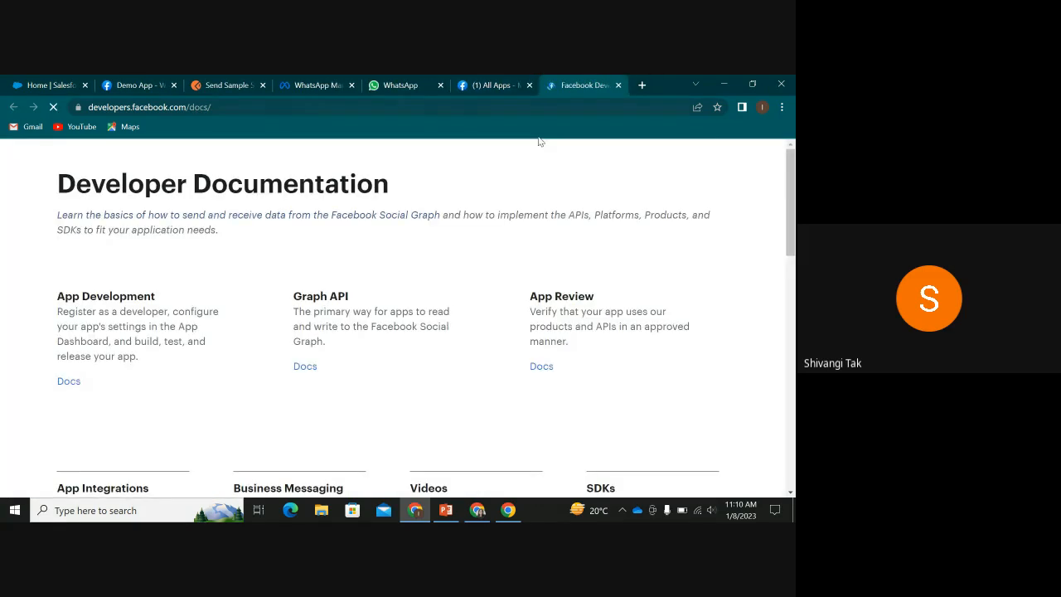
scroll(337, 307, down, 3)
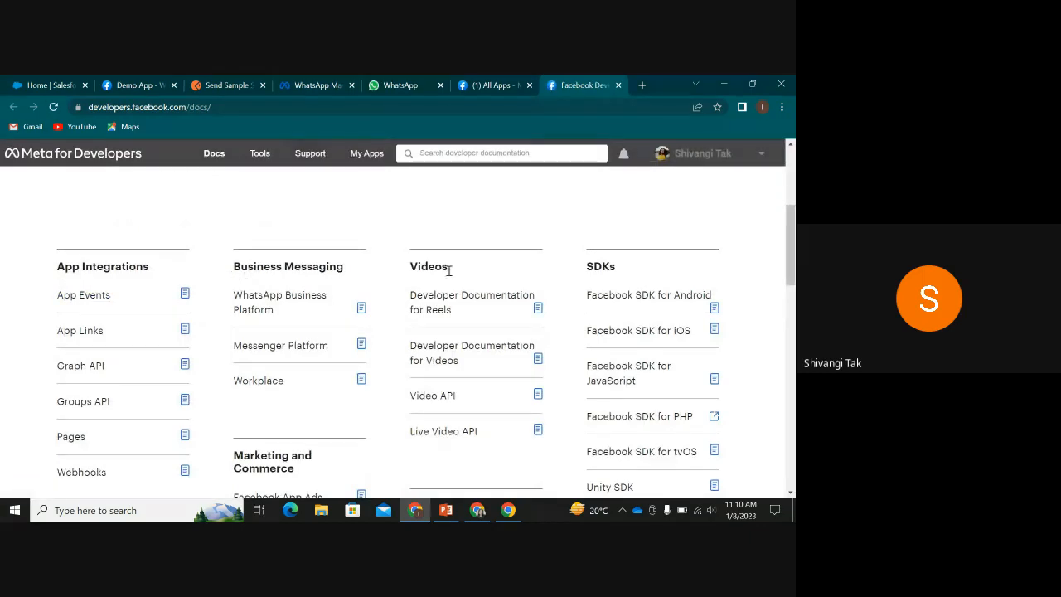
scroll(398, 299, down, 1)
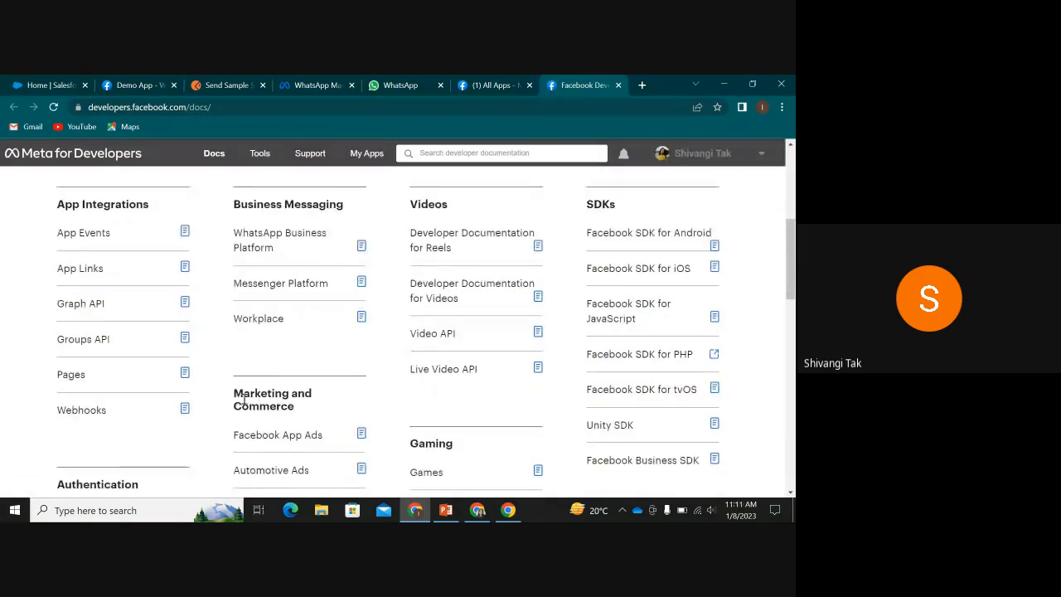
scroll(374, 413, down, 3)
scroll(407, 339, up, 2)
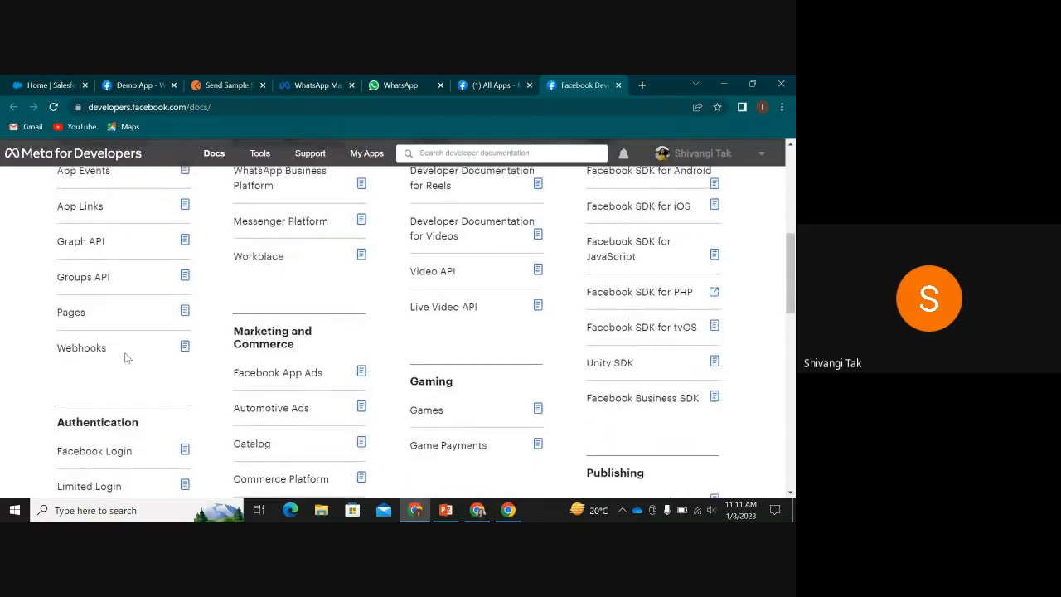
scroll(123, 355, up, 1)
click(491, 83)
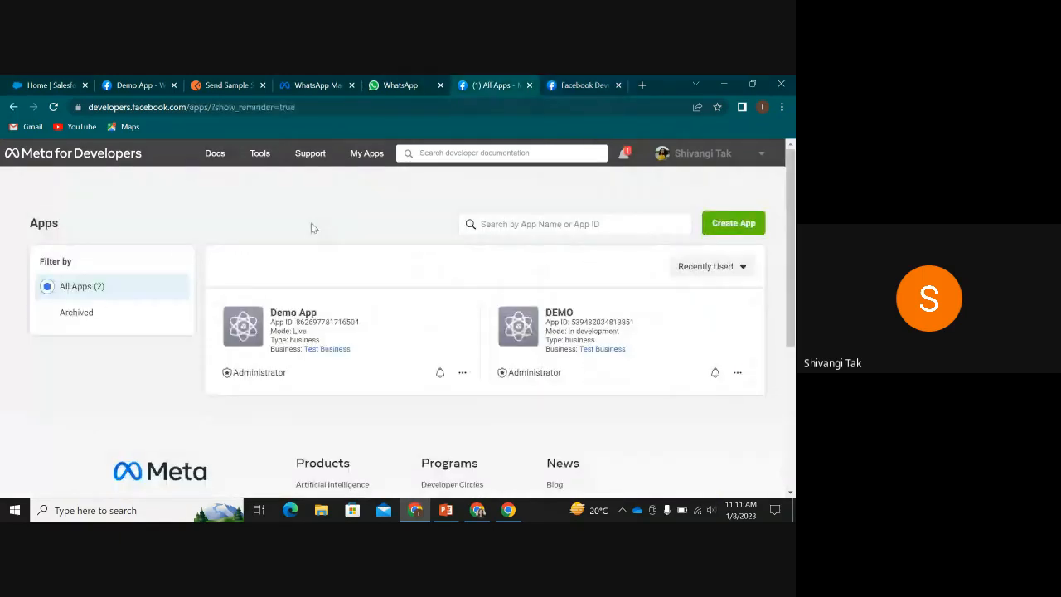
Start a new app, choose Business as its type, and continue past the rating popup.
click(733, 224)
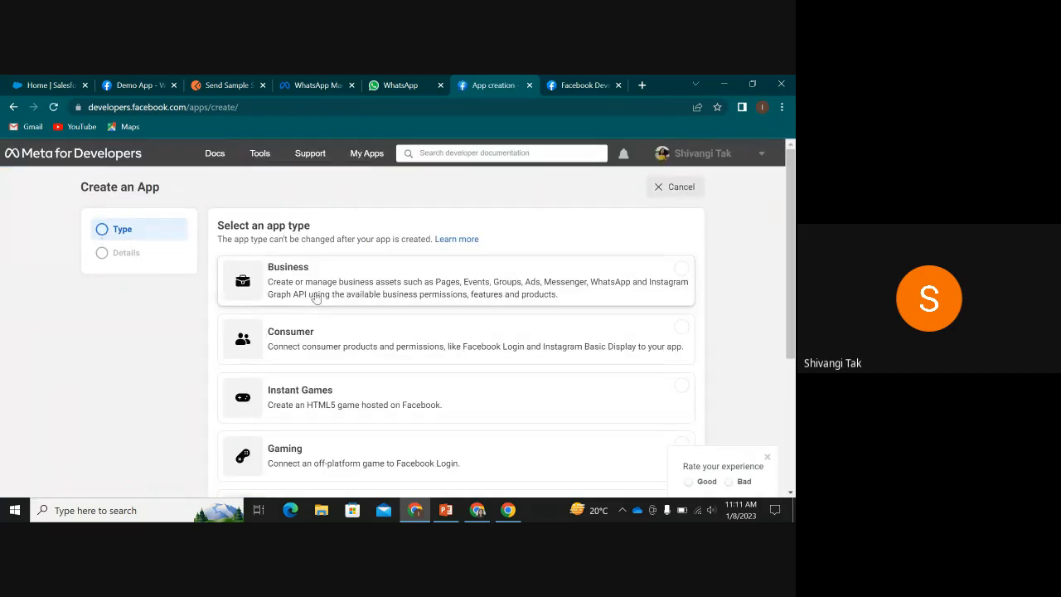
click(320, 294)
scroll(307, 273, down, 1)
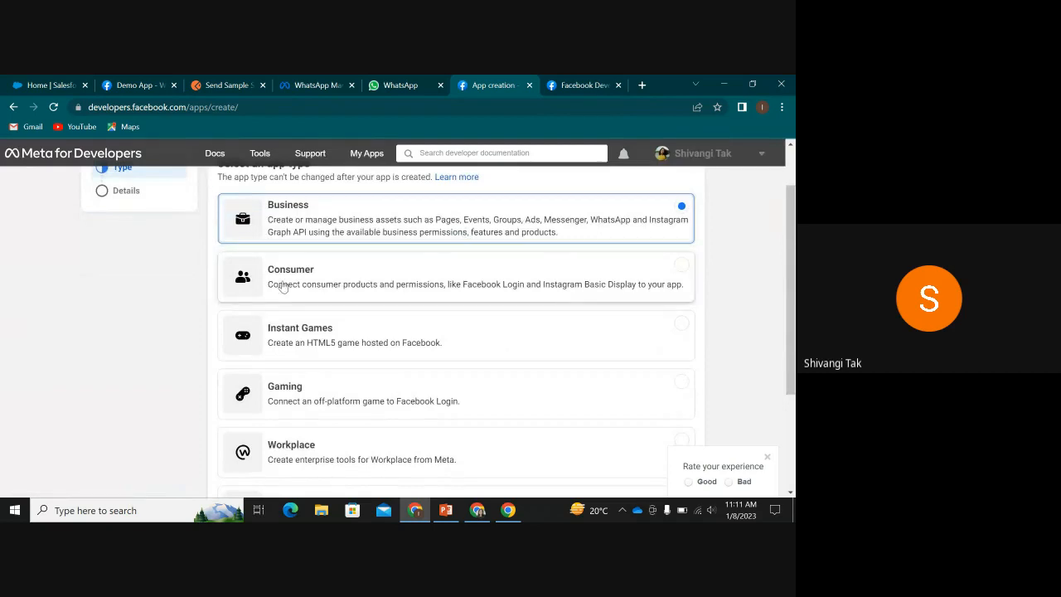
scroll(266, 303, down, 1)
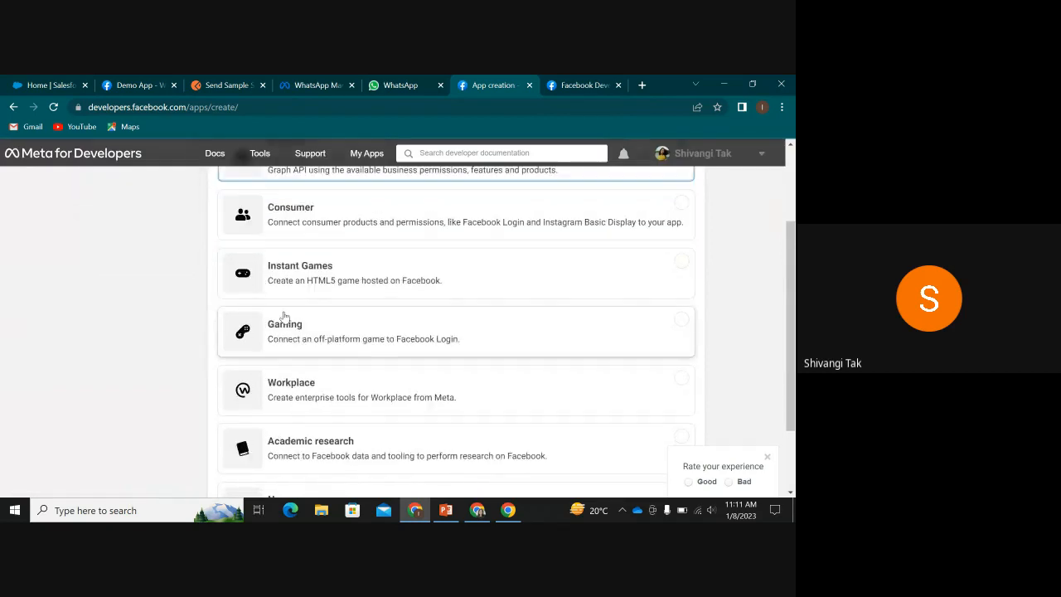
scroll(281, 291, down, 2)
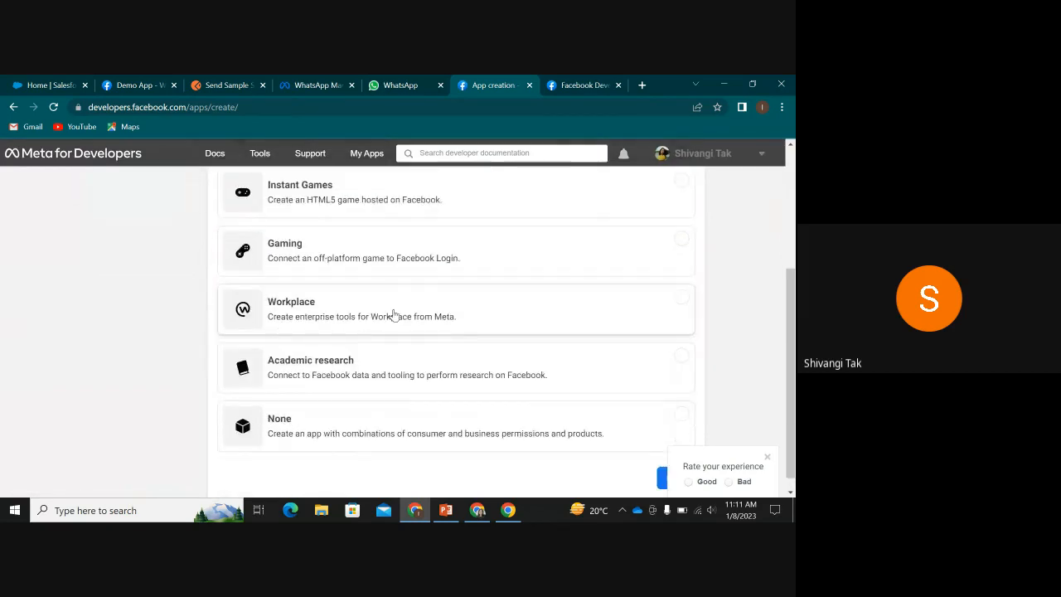
click(768, 459)
scroll(540, 299, up, 4)
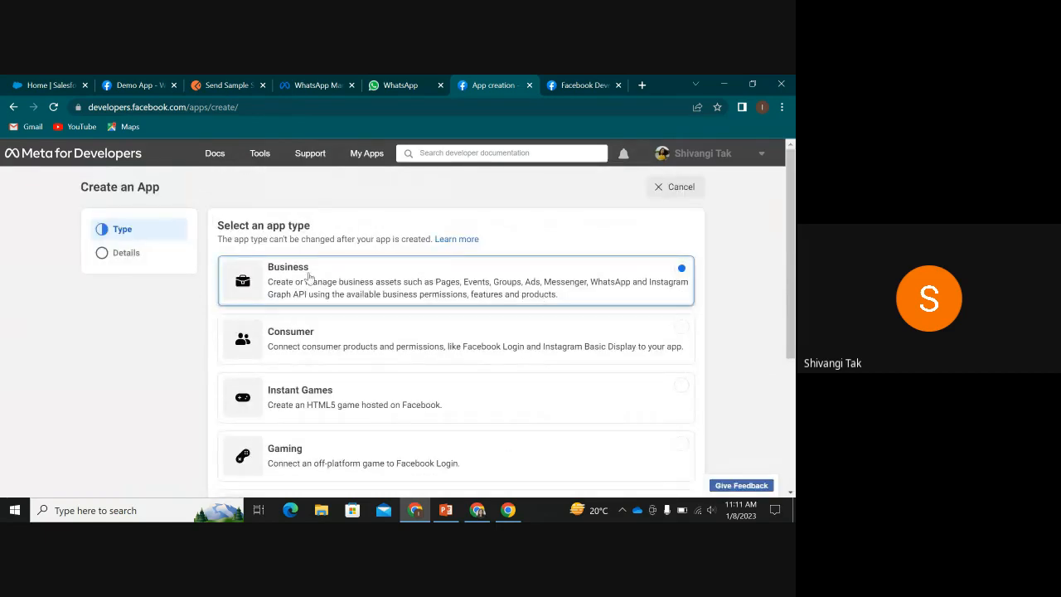
scroll(309, 280, down, 4)
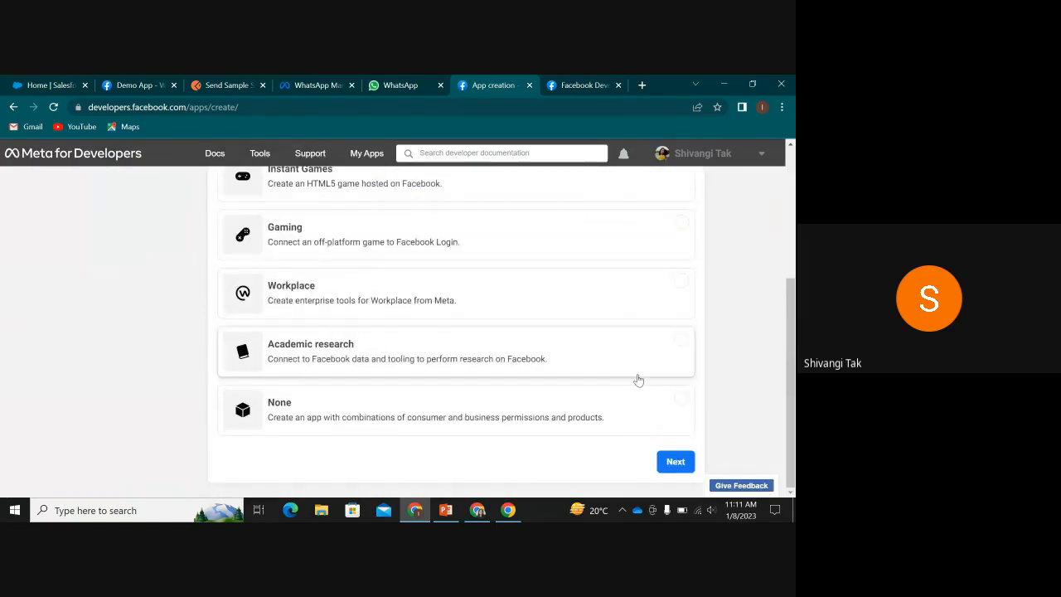
click(675, 462)
Name the app Business Name, link the Test Business account, and confirm with the saved password.
click(233, 231)
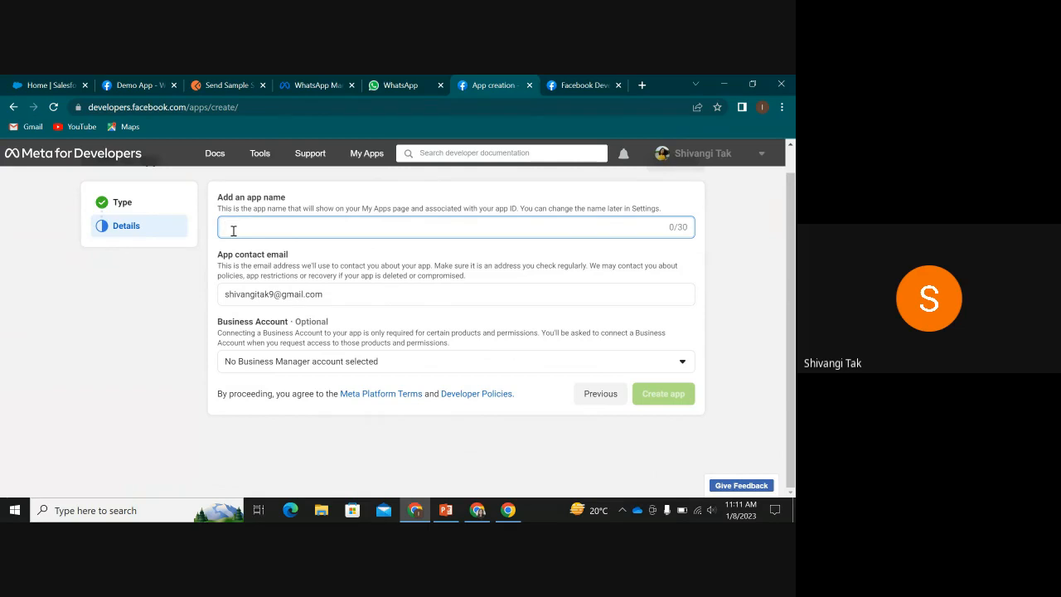
text(Business Name)
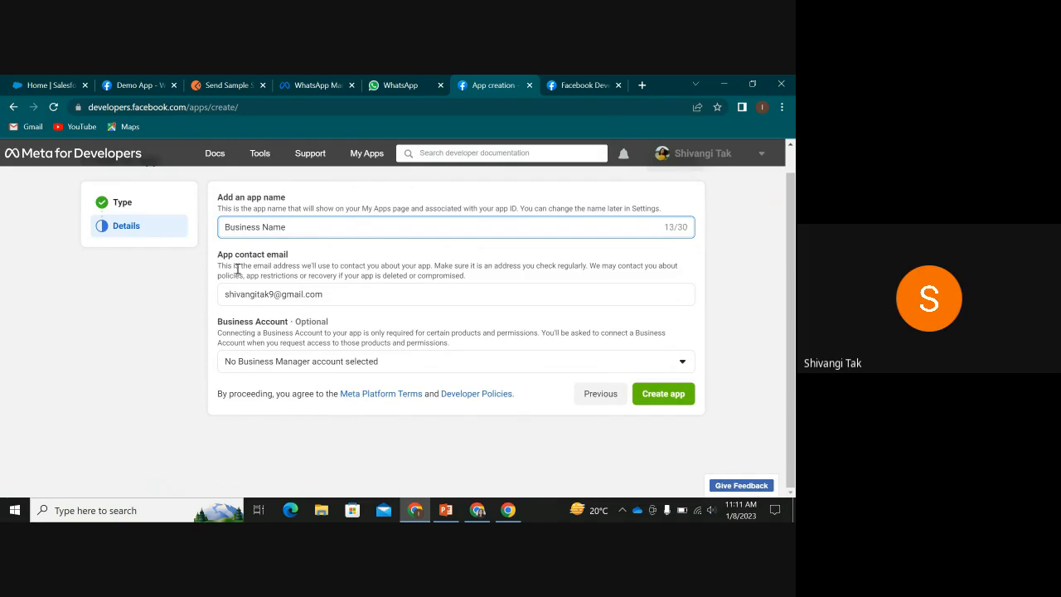
click(325, 296)
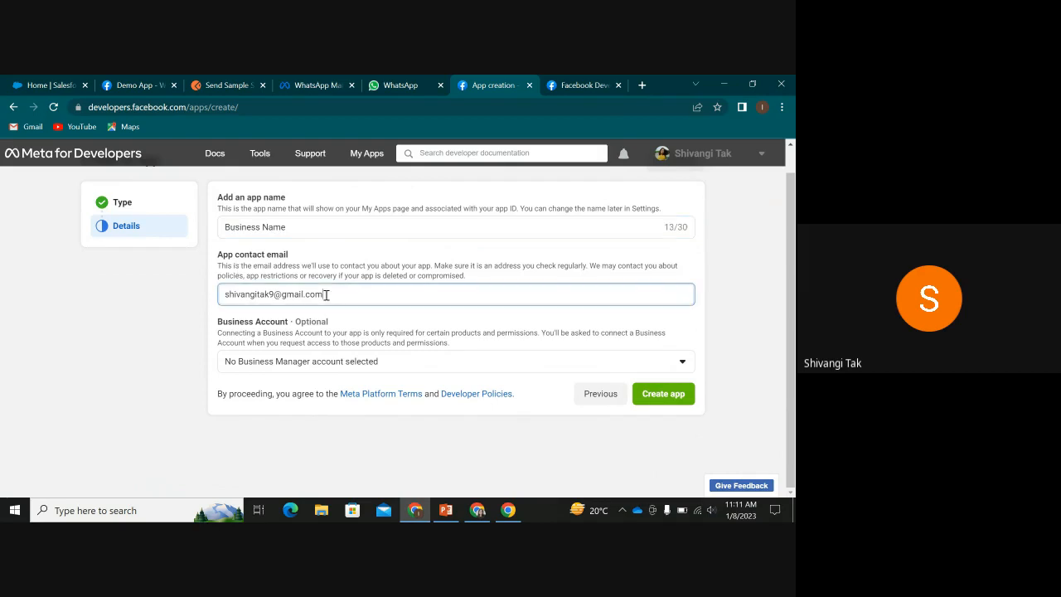
click(318, 363)
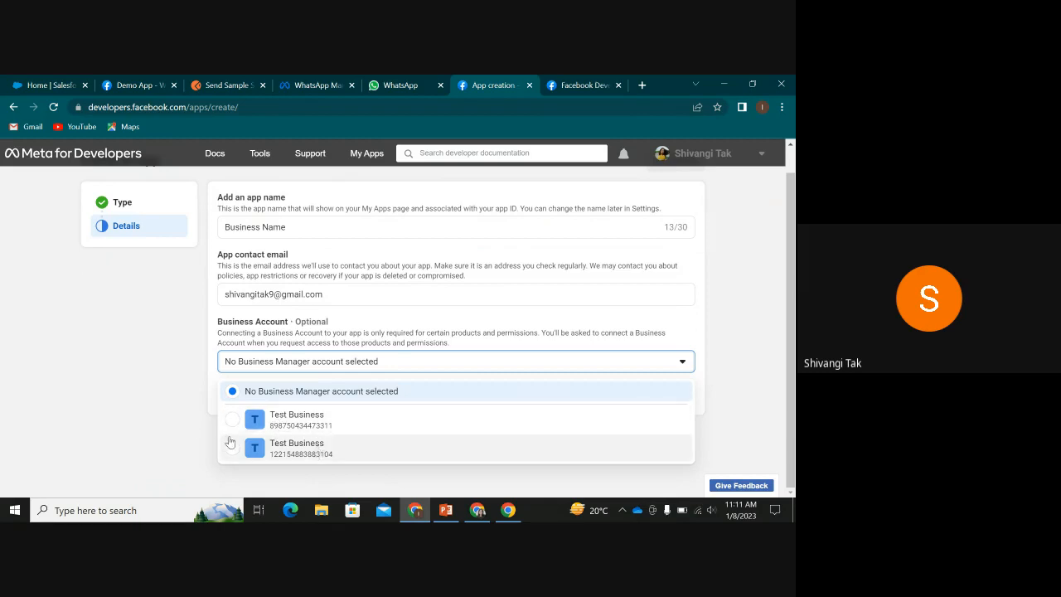
click(234, 430)
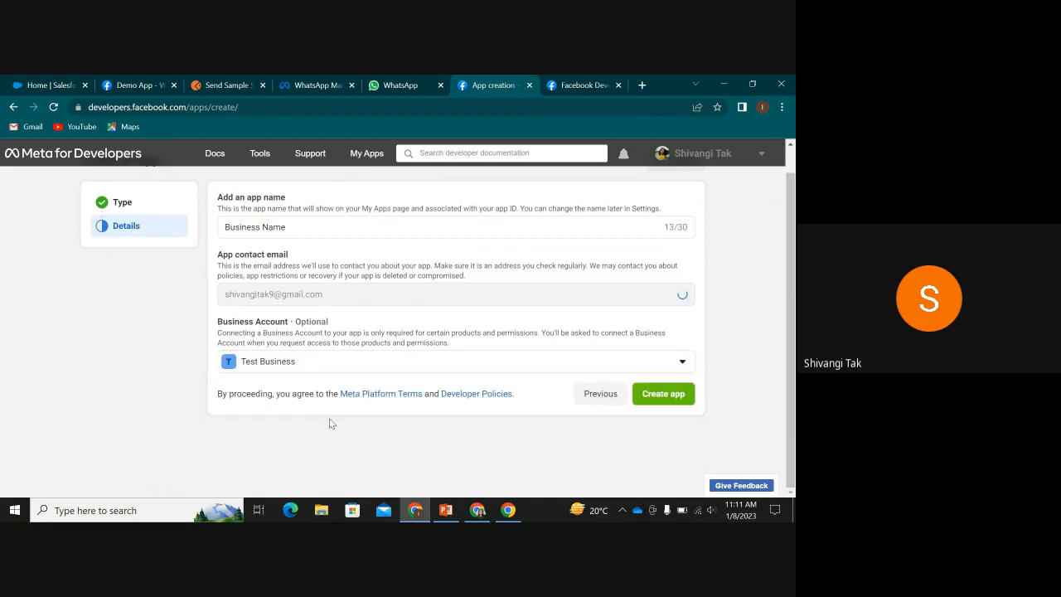
click(657, 397)
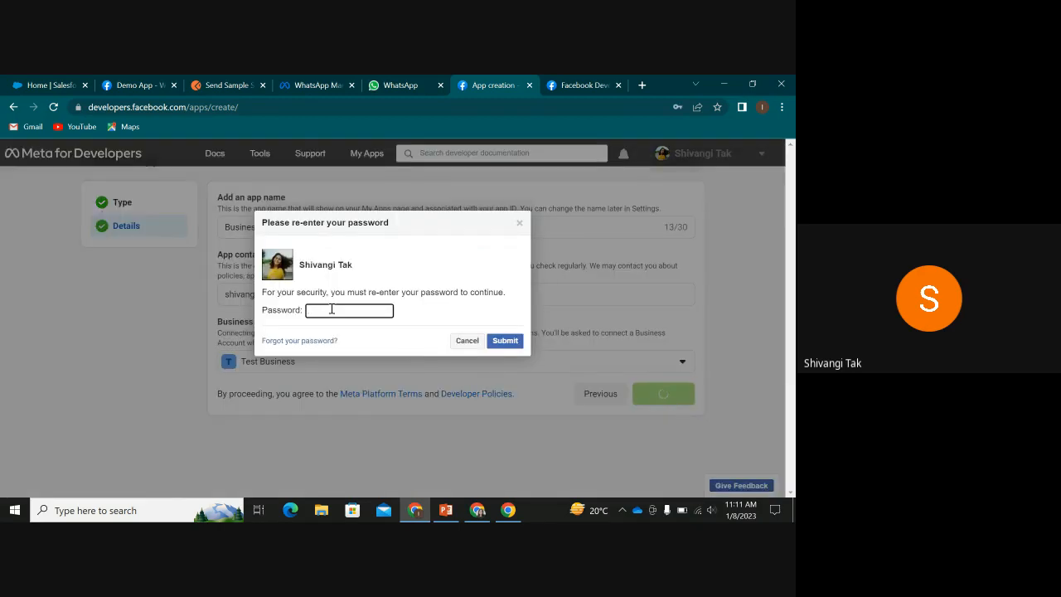
click(332, 309)
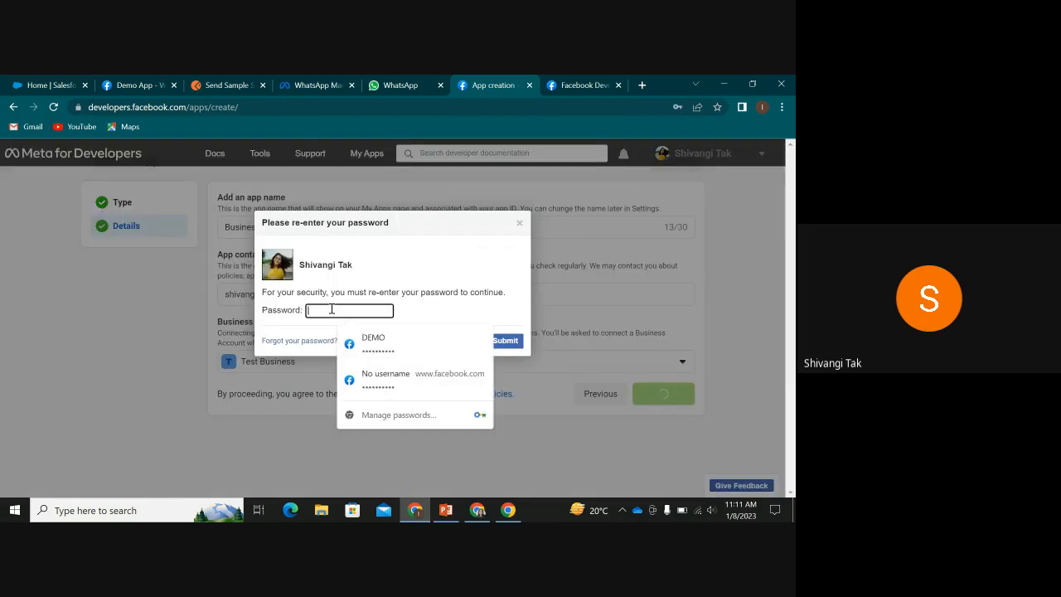
click(382, 379)
click(503, 341)
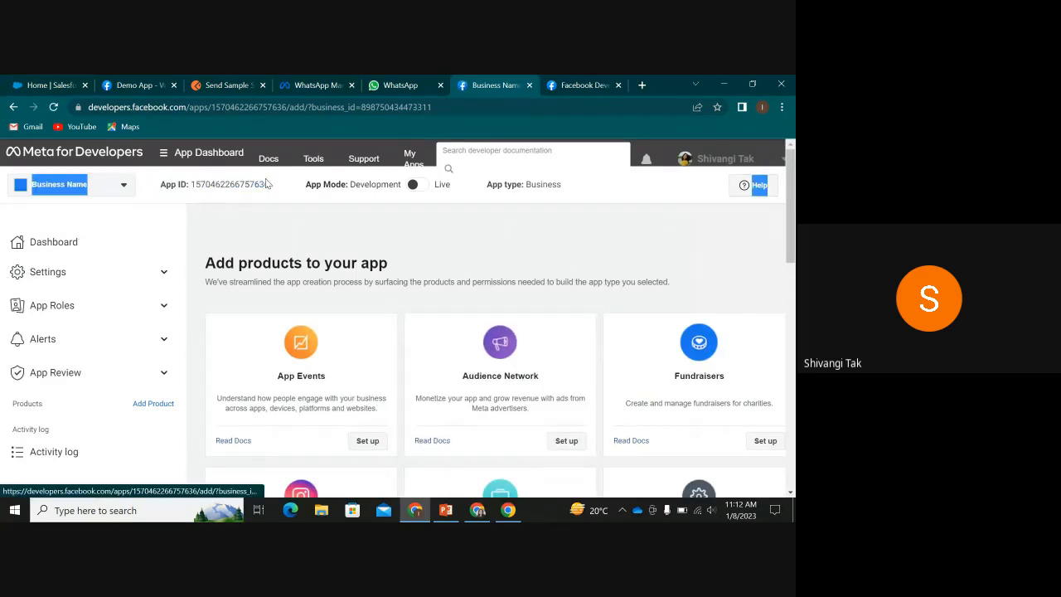
Point out the App Mode setting on the dashboard and scroll down to the products list.
mouse_move(316, 184)
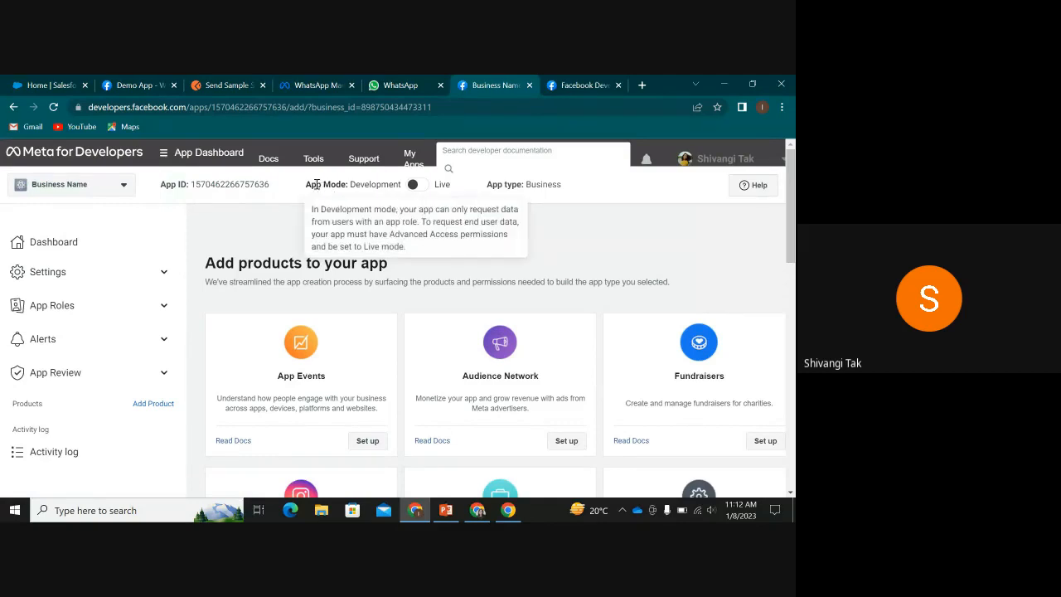
drag(306, 184, 399, 185)
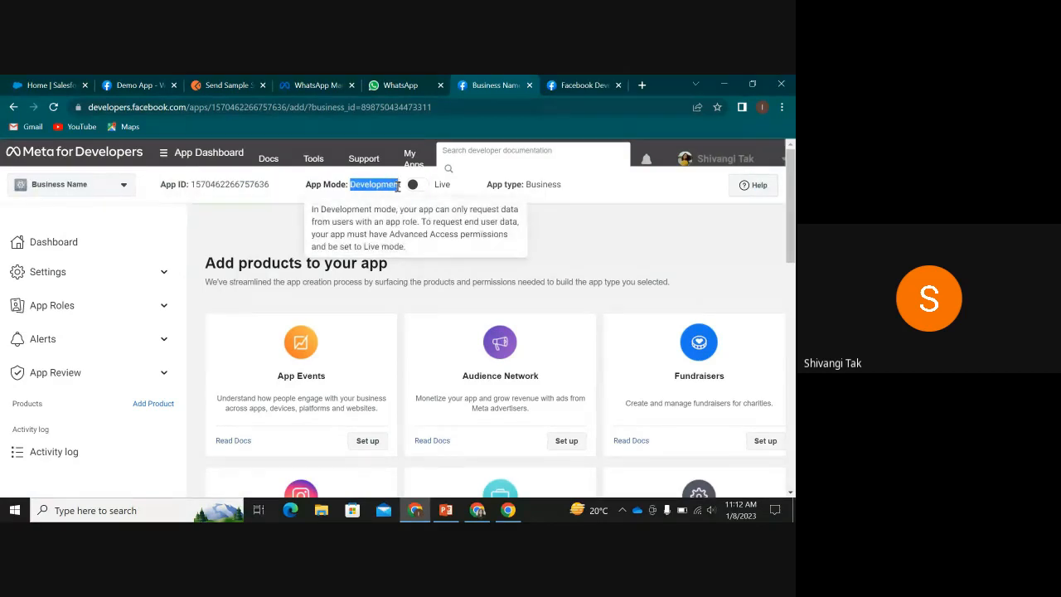
mouse_move(421, 187)
click(588, 222)
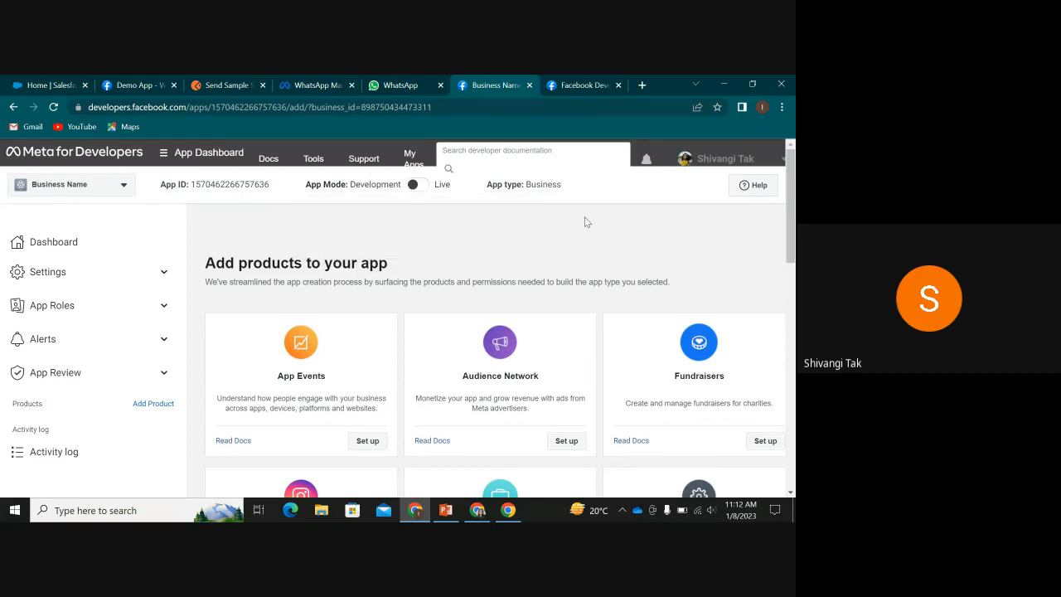
right_click(39, 246)
click(335, 260)
scroll(263, 348, down, 3)
scroll(236, 272, up, 3)
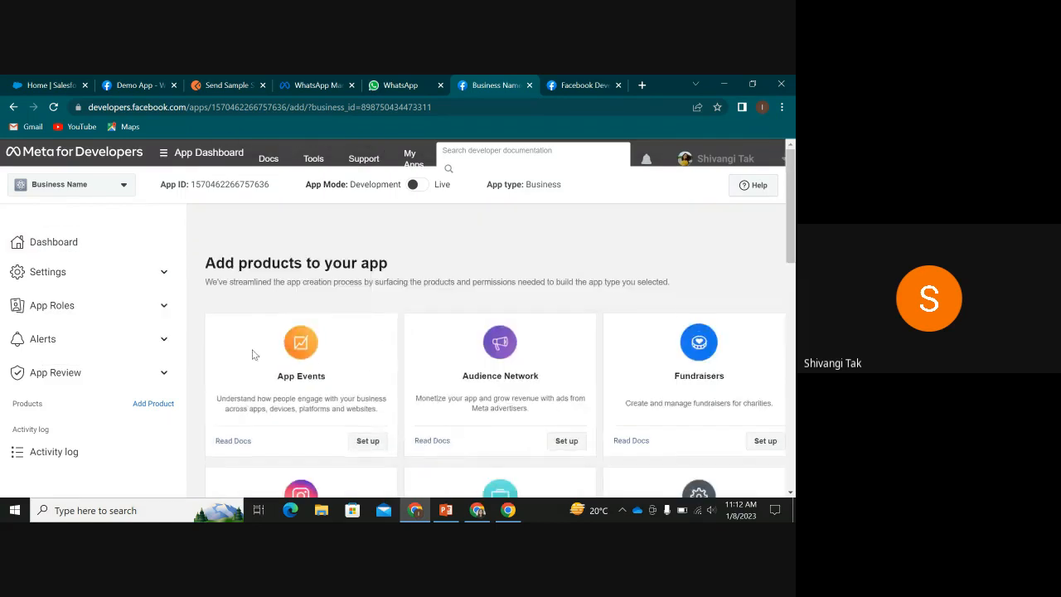
scroll(254, 351, down, 1)
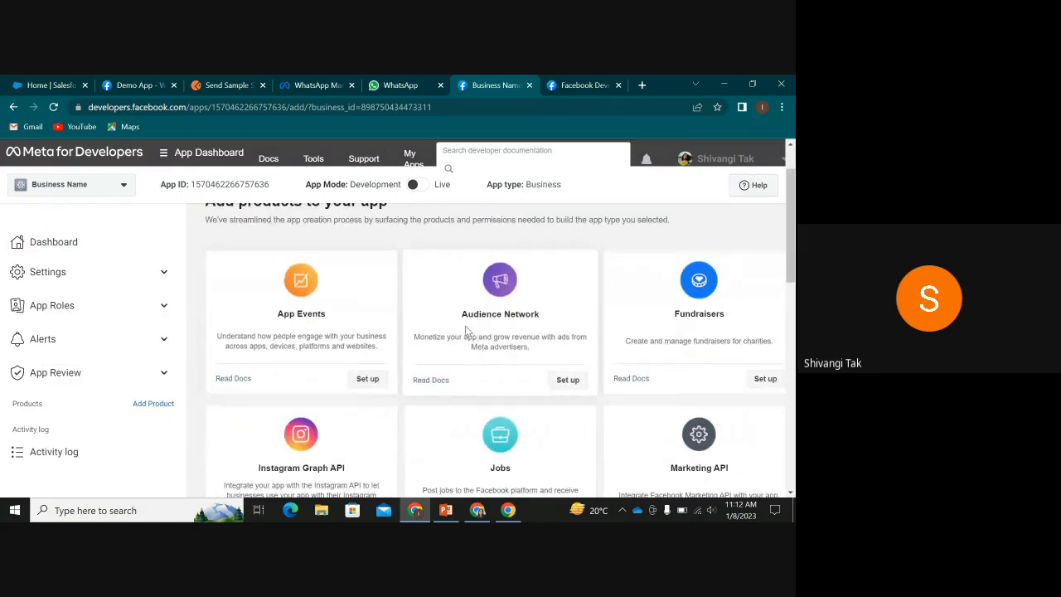
scroll(582, 364, down, 2)
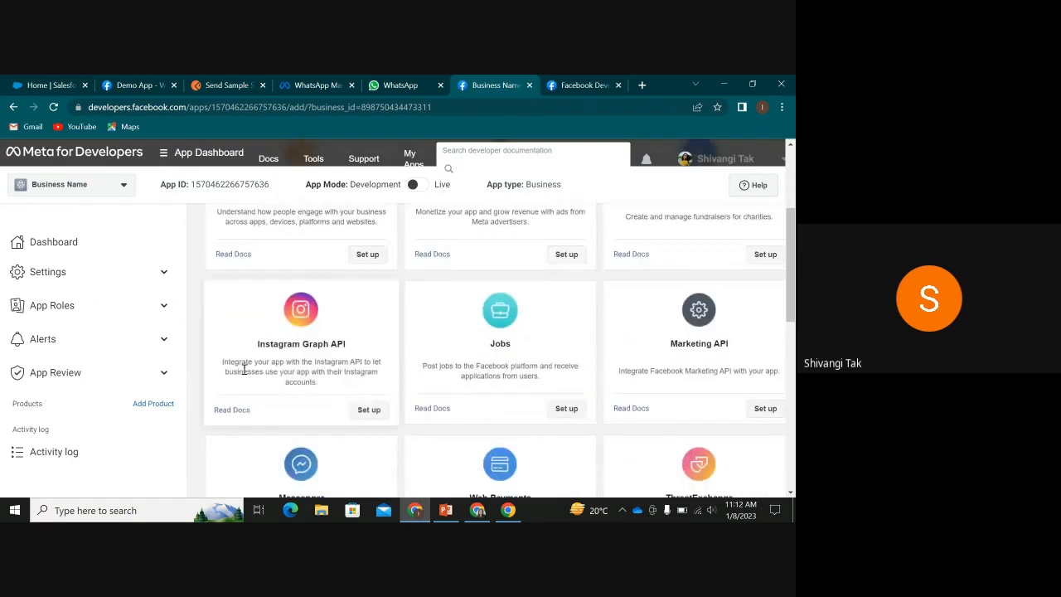
scroll(703, 364, down, 3)
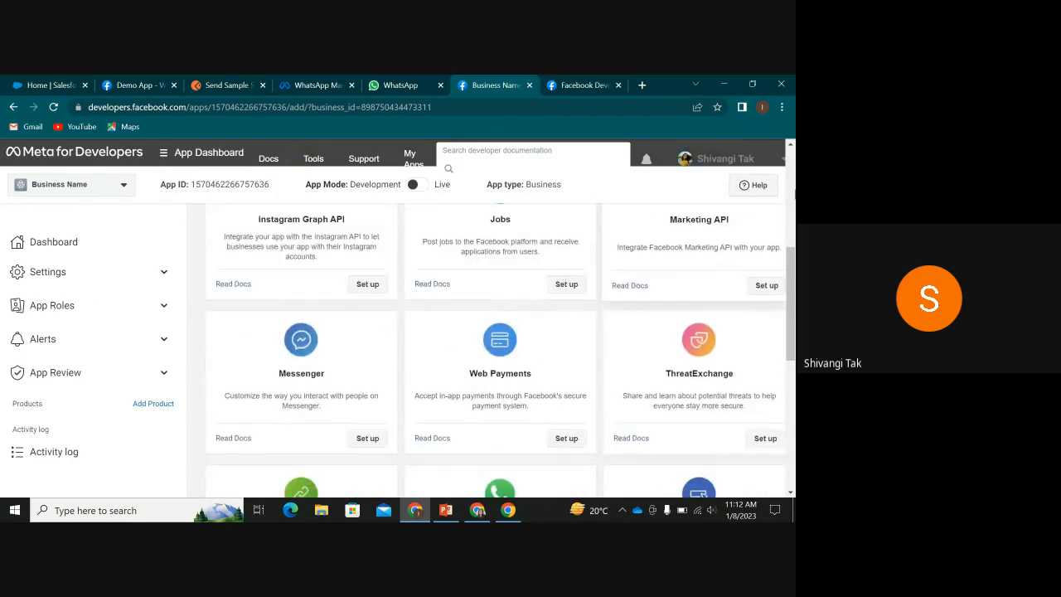
scroll(493, 410, down, 2)
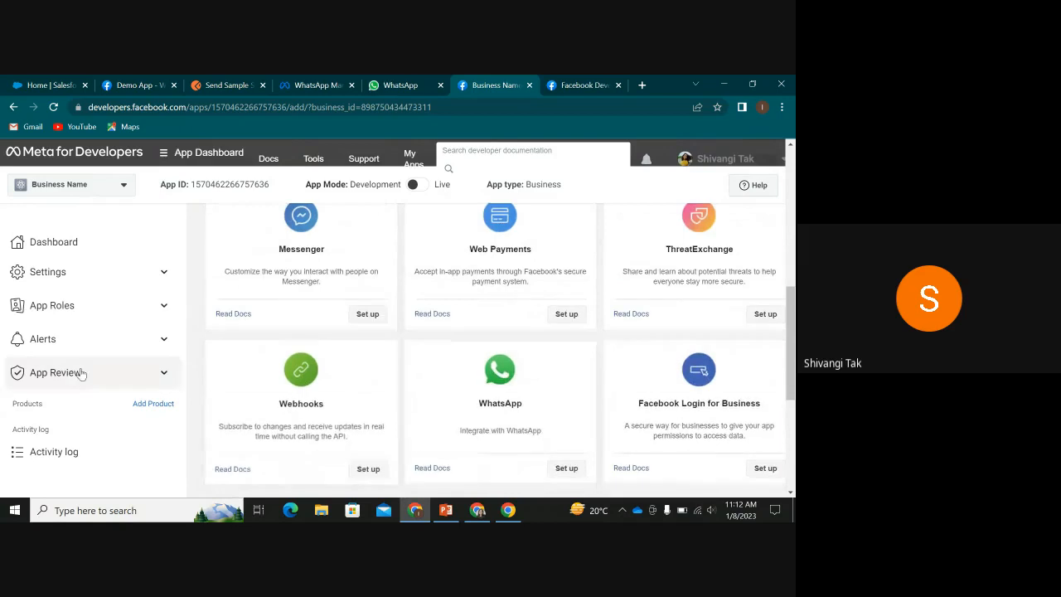
Open WhatsApp Set up in a new tab, close the extra tabs, and add the WhatsApp product.
right_click(560, 471)
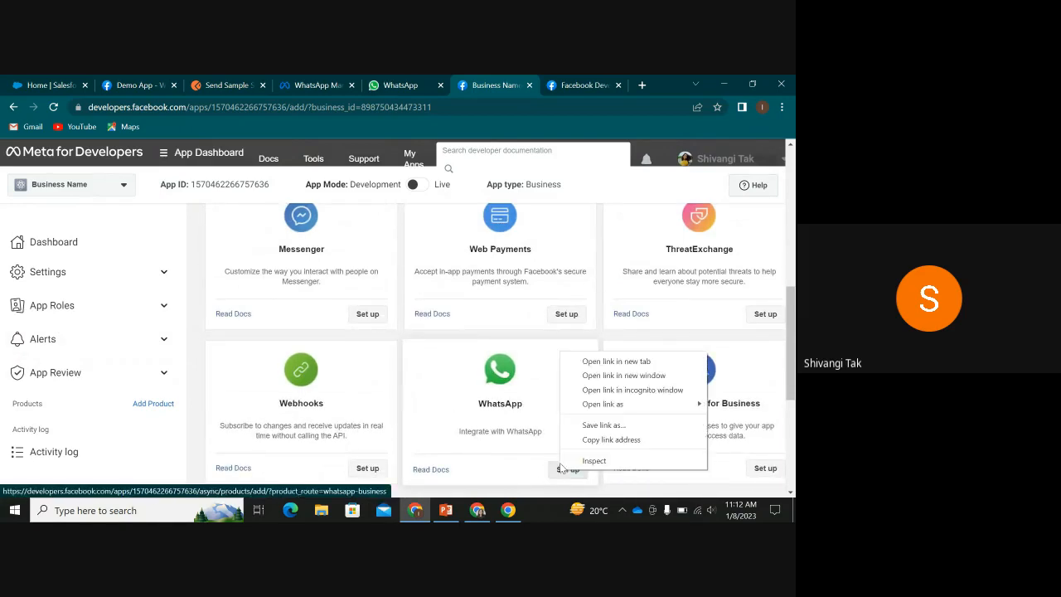
click(580, 360)
click(584, 85)
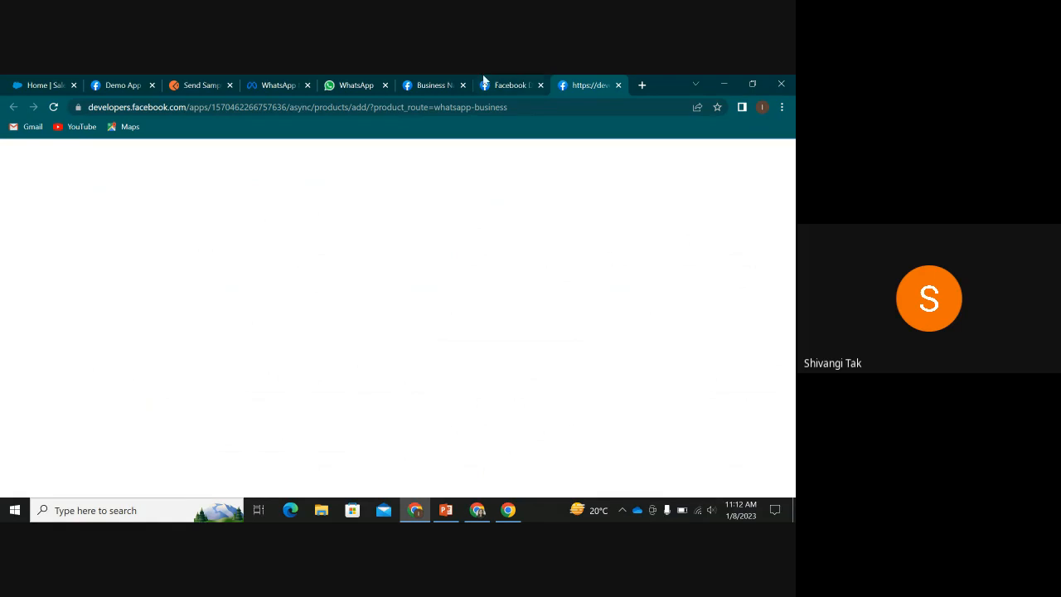
click(535, 80)
click(596, 93)
click(542, 85)
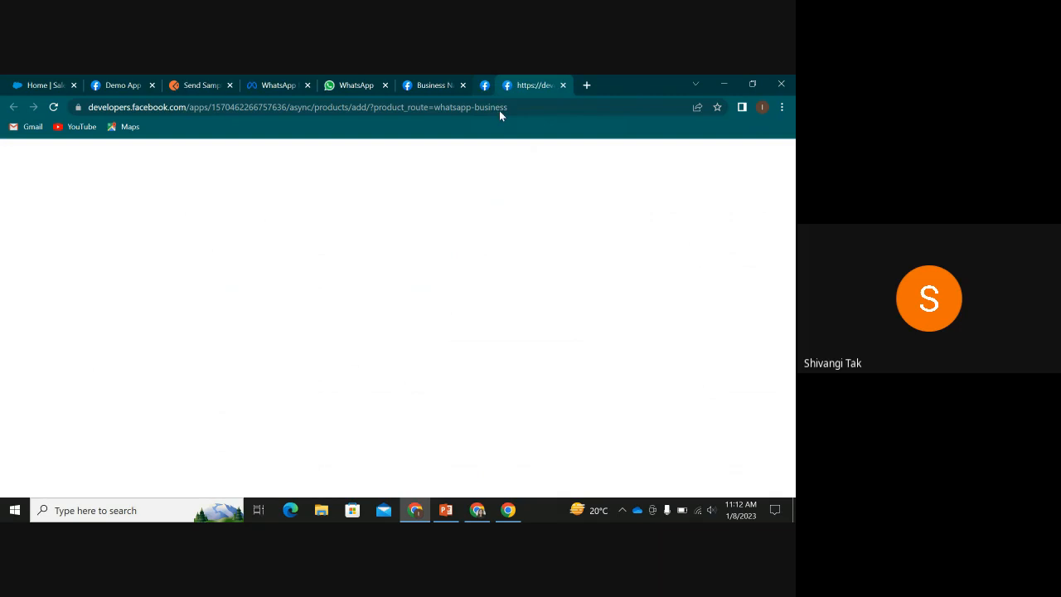
click(438, 106)
key(Return)
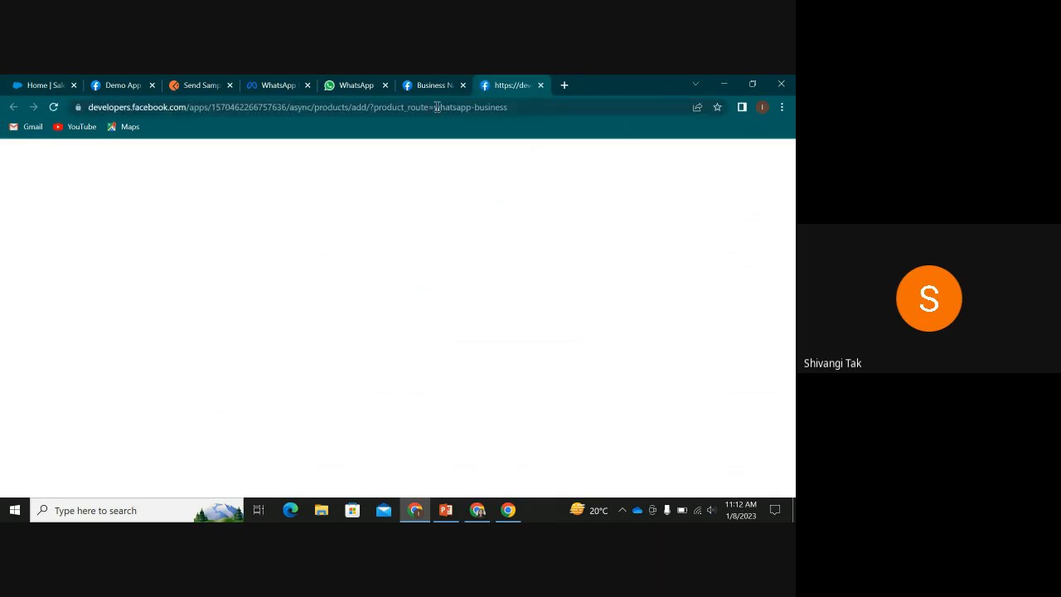
click(438, 84)
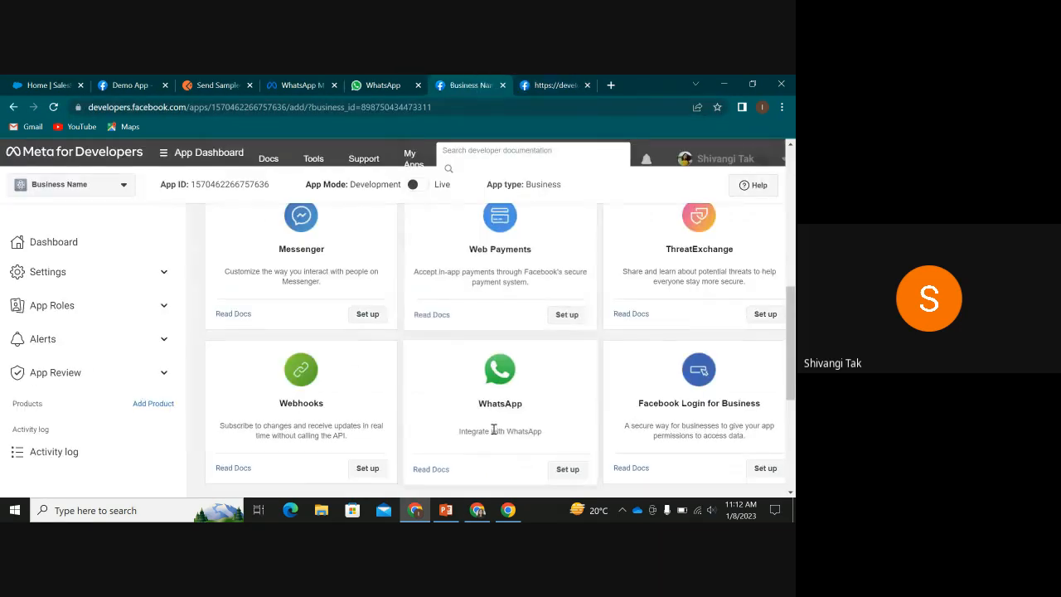
click(567, 469)
click(617, 86)
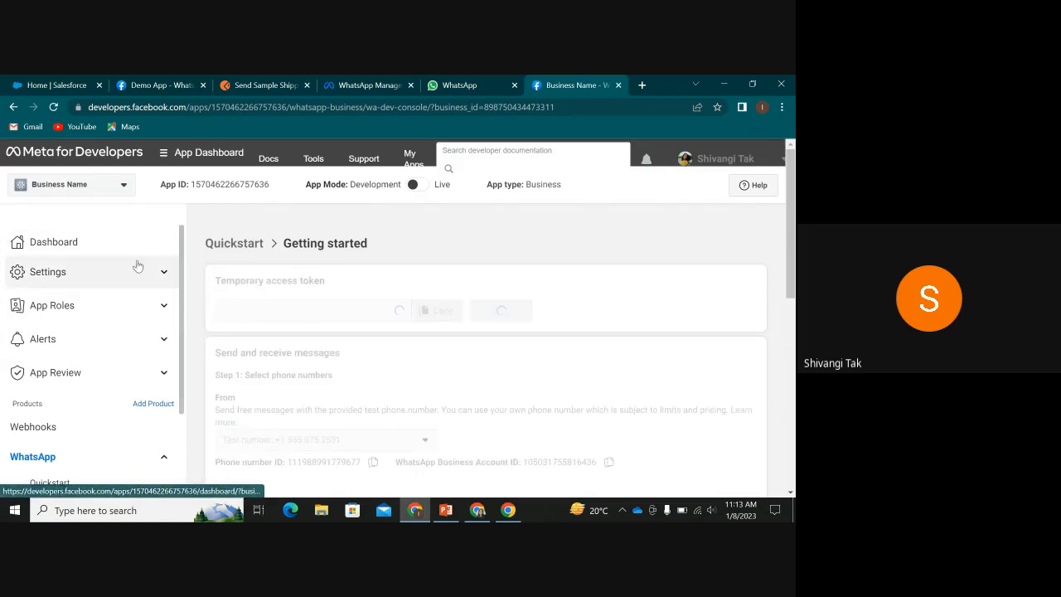
scroll(218, 290, down, 2)
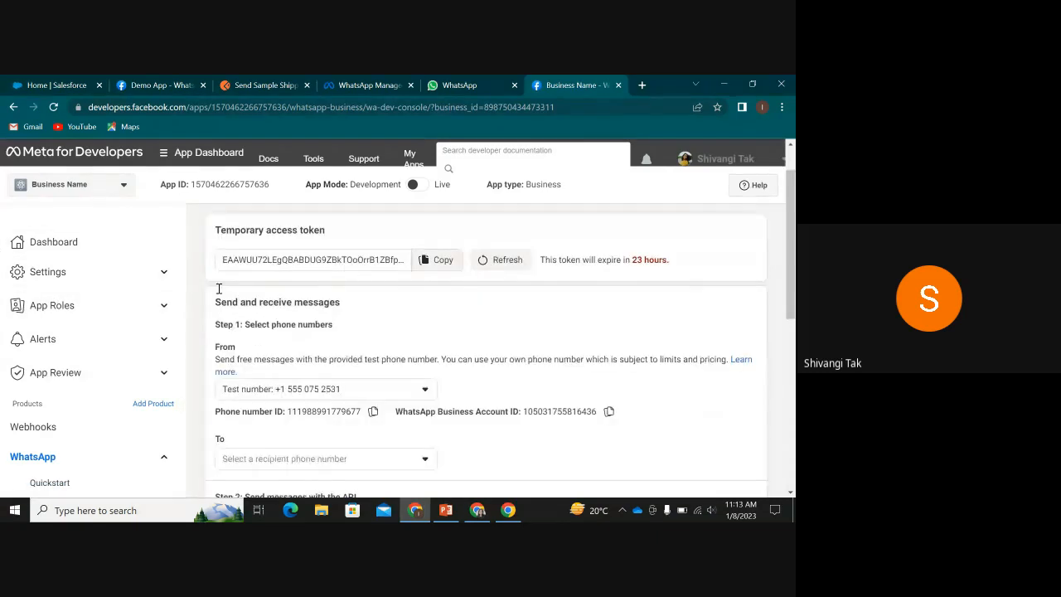
drag(221, 222, 367, 226)
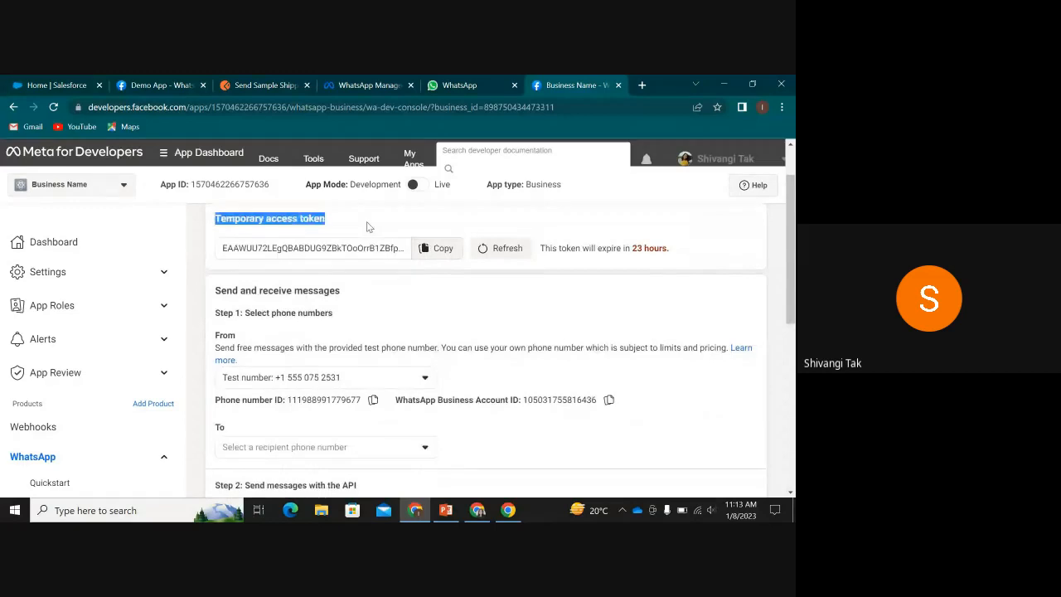
click(263, 314)
drag(218, 298, 340, 297)
click(246, 314)
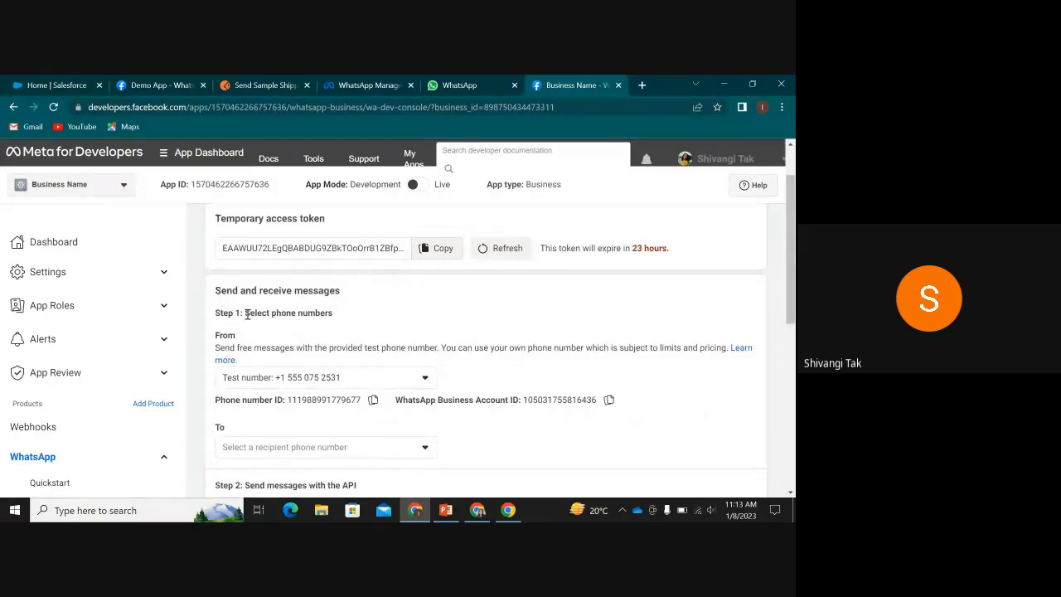
drag(246, 313, 340, 316)
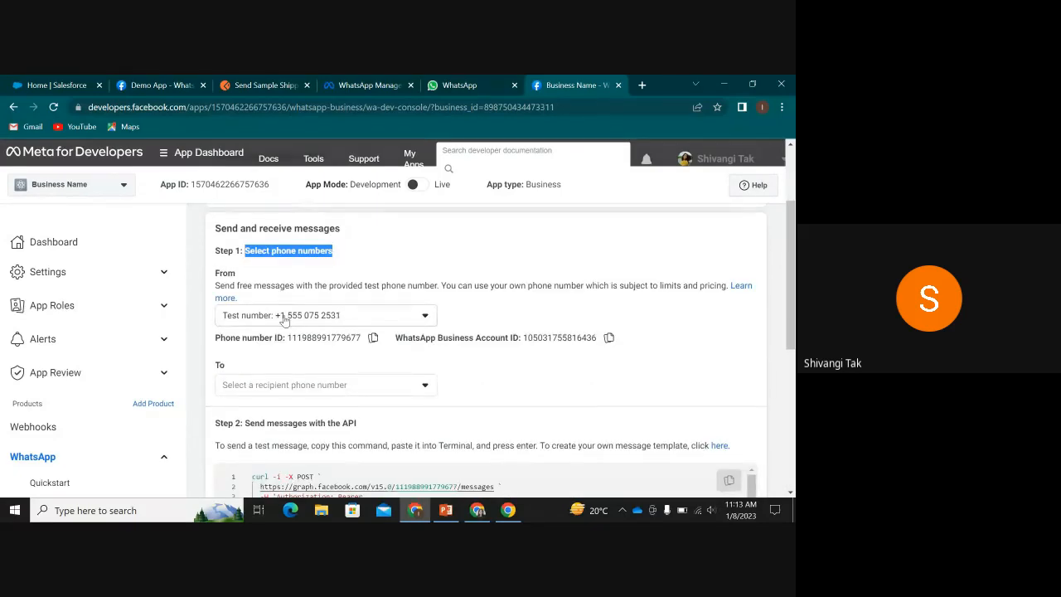
click(285, 320)
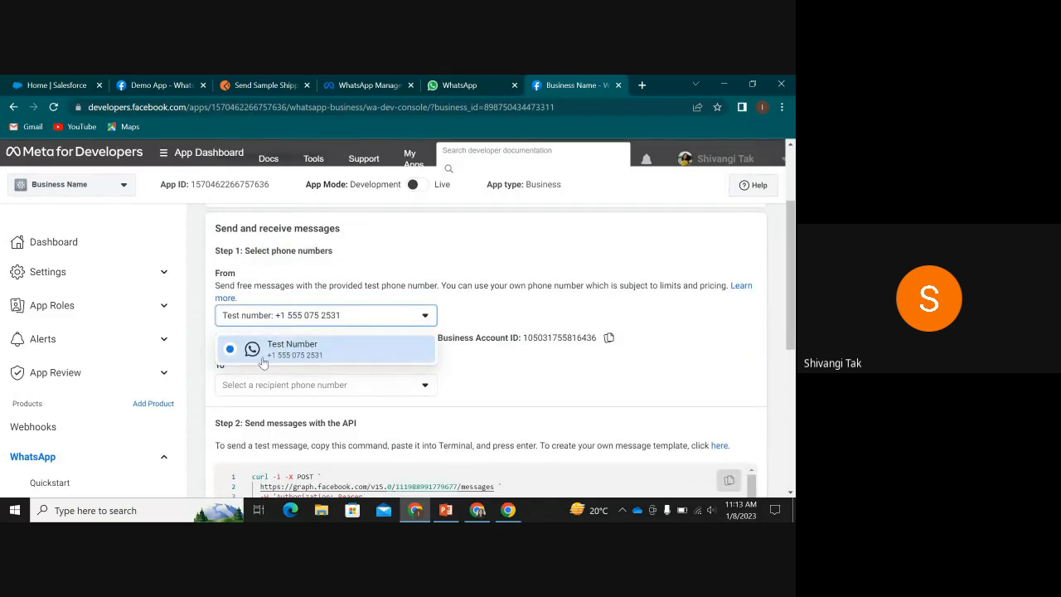
click(503, 324)
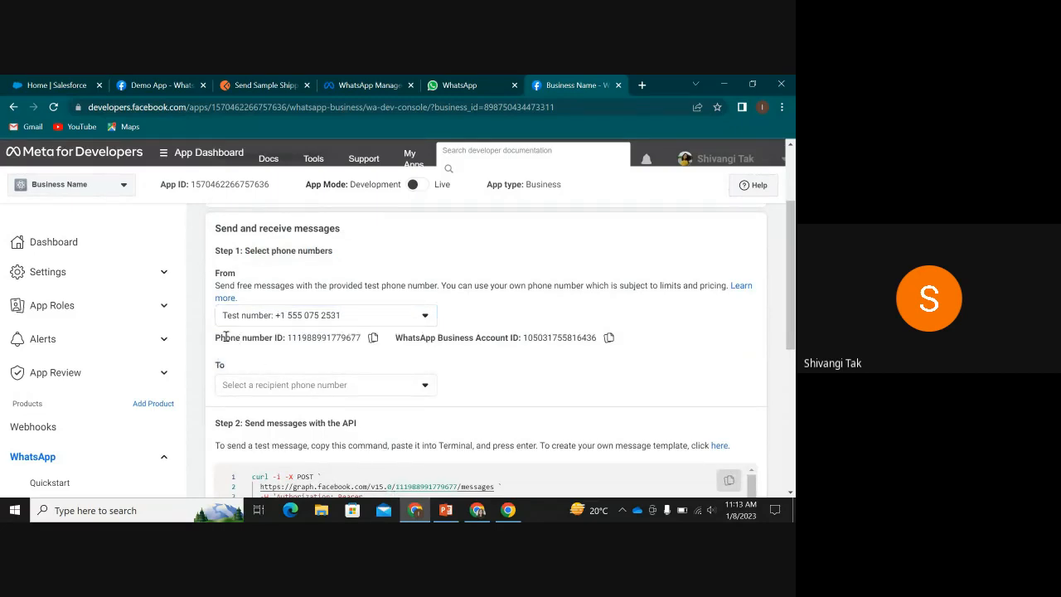
drag(226, 337, 286, 340)
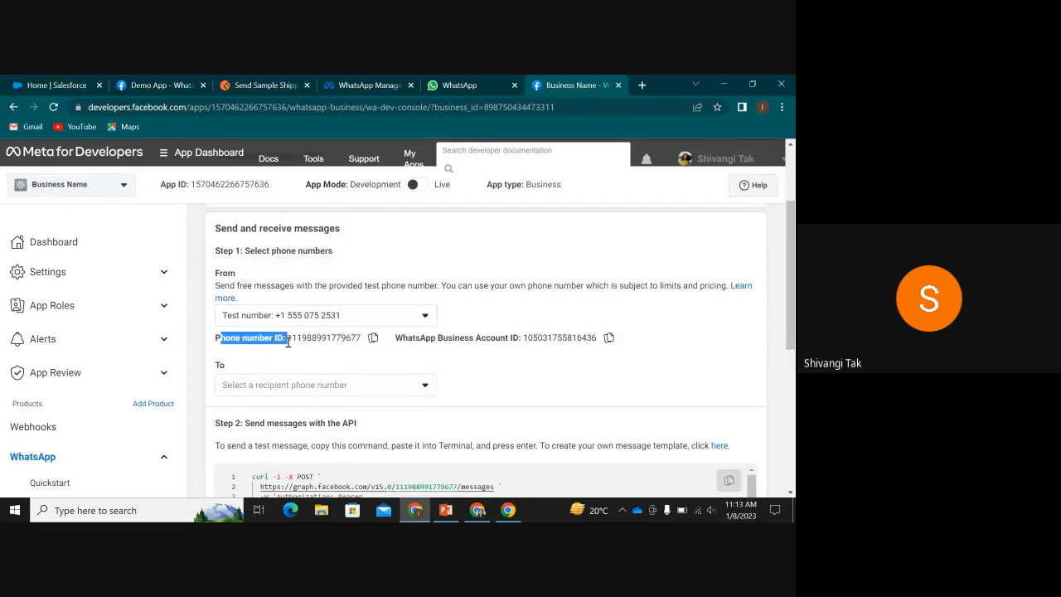
double_click(259, 317)
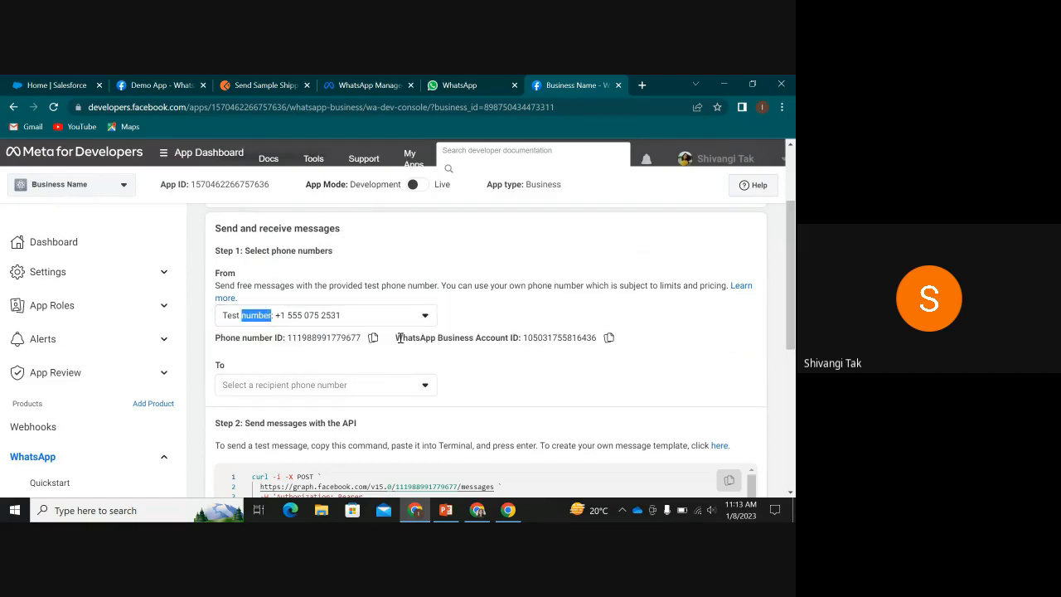
drag(396, 338, 504, 335)
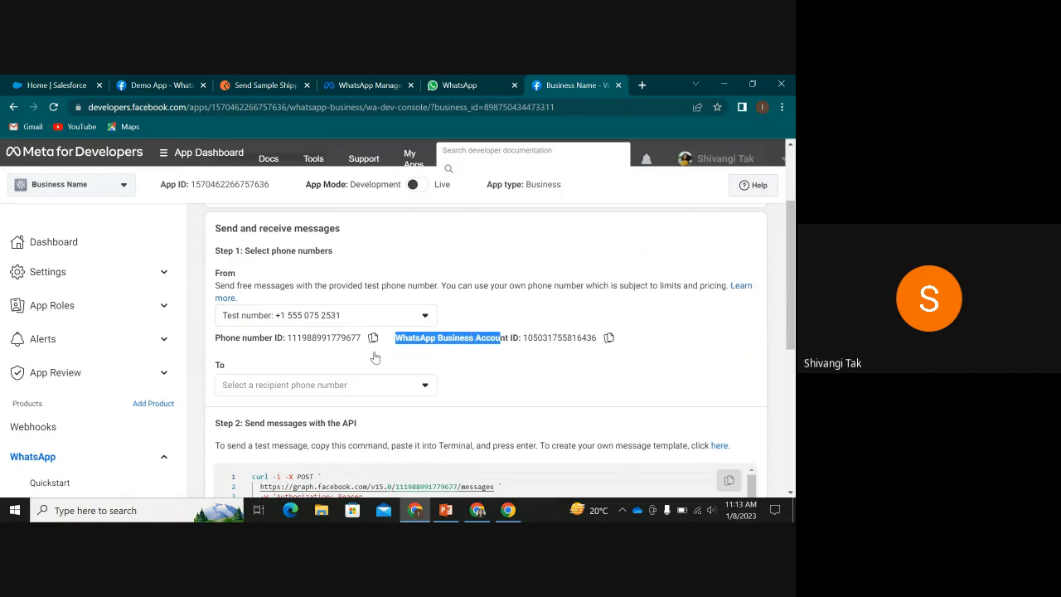
scroll(293, 318, down, 1)
click(290, 325)
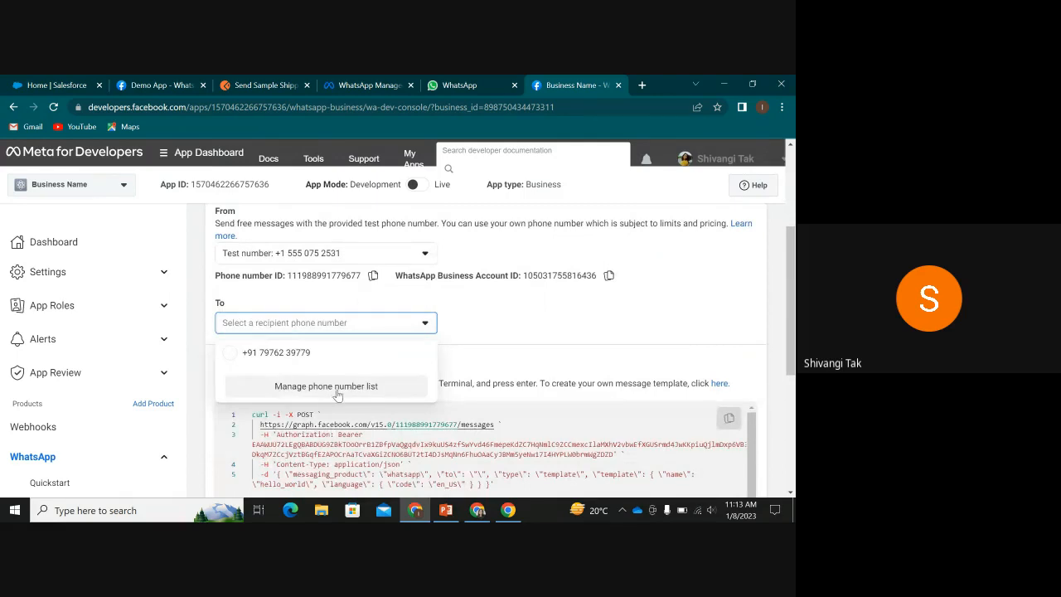
scroll(698, 288, down, 3)
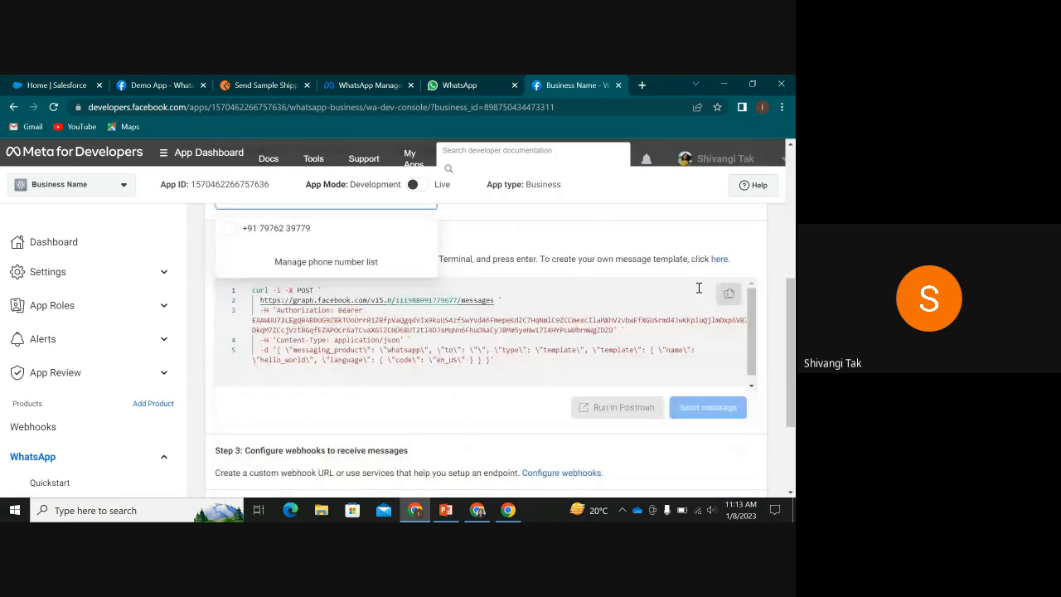
scroll(543, 222, up, 2)
scroll(543, 222, down, 5)
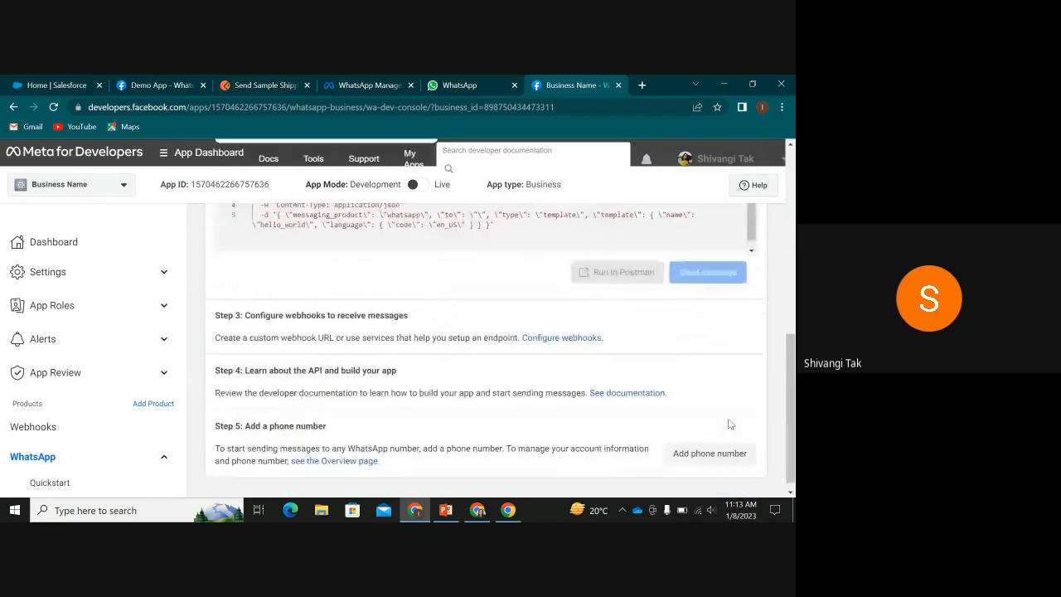
drag(246, 419, 323, 417)
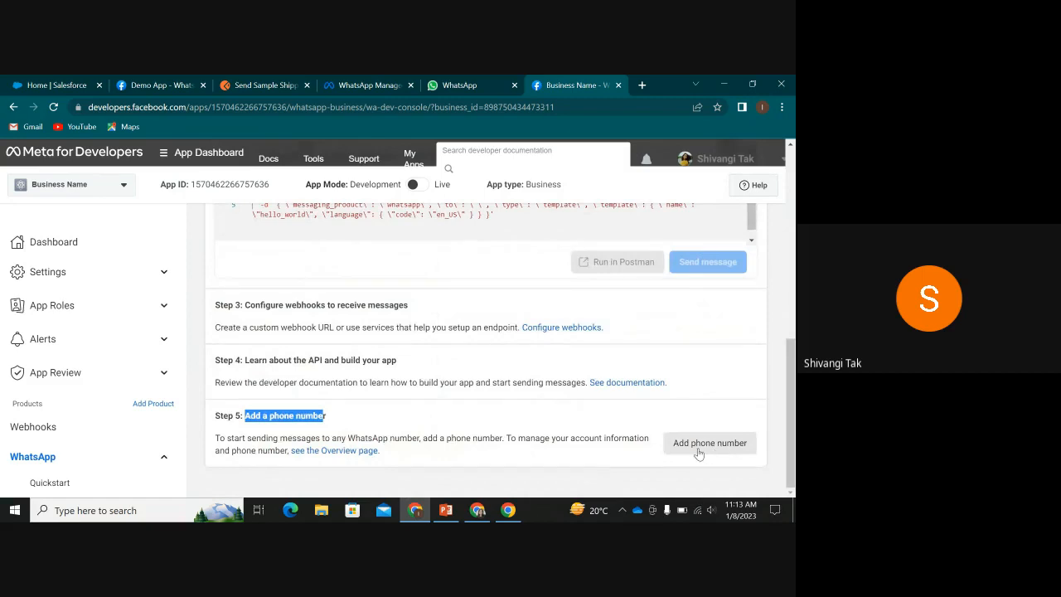
scroll(699, 454, up, 10)
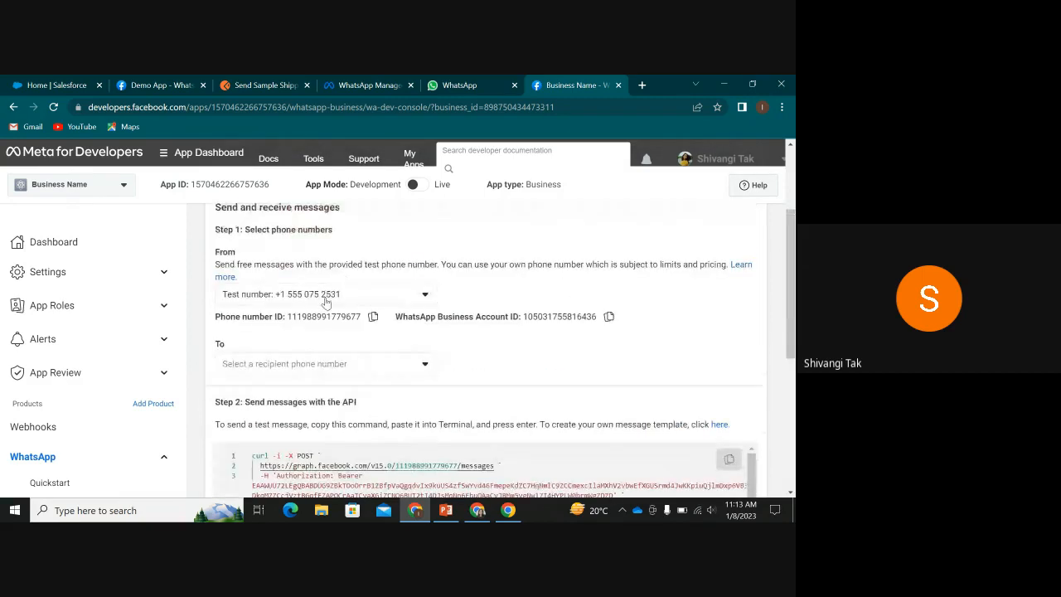
Choose to add a new phone number from the To recipient list in API Setup.
click(319, 300)
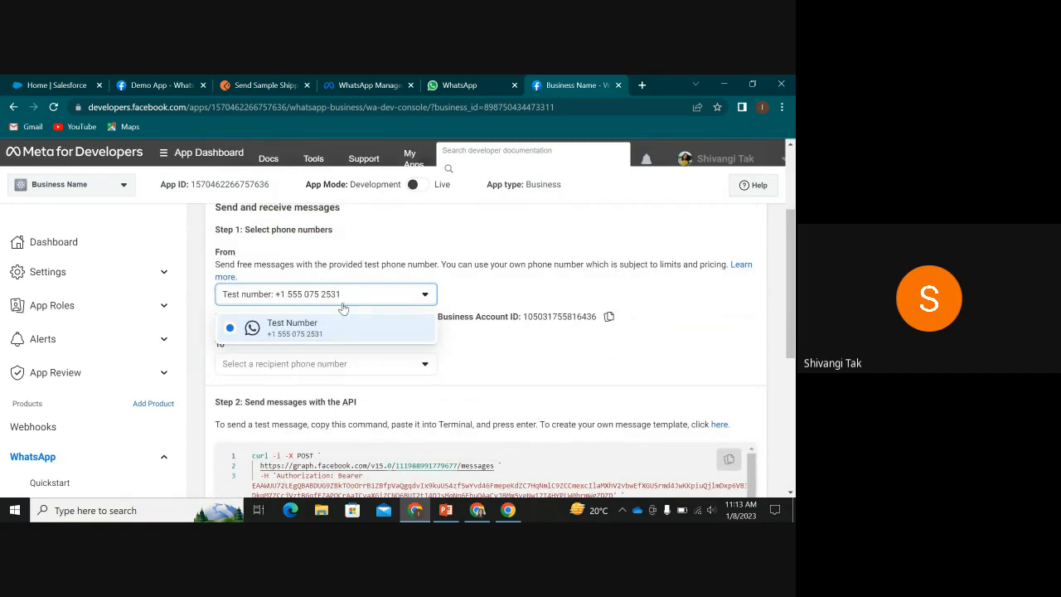
click(312, 369)
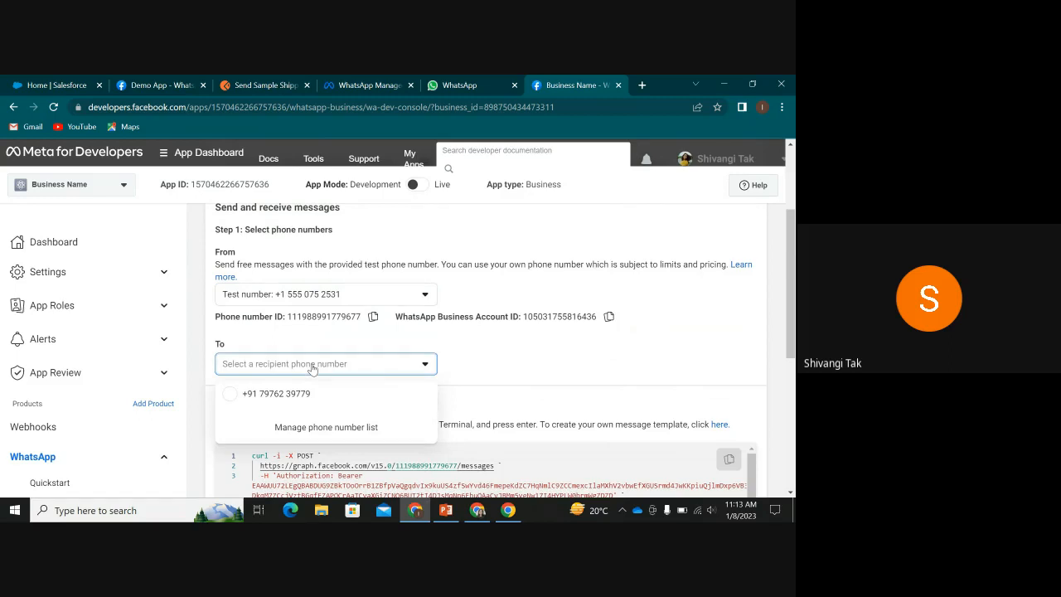
click(340, 425)
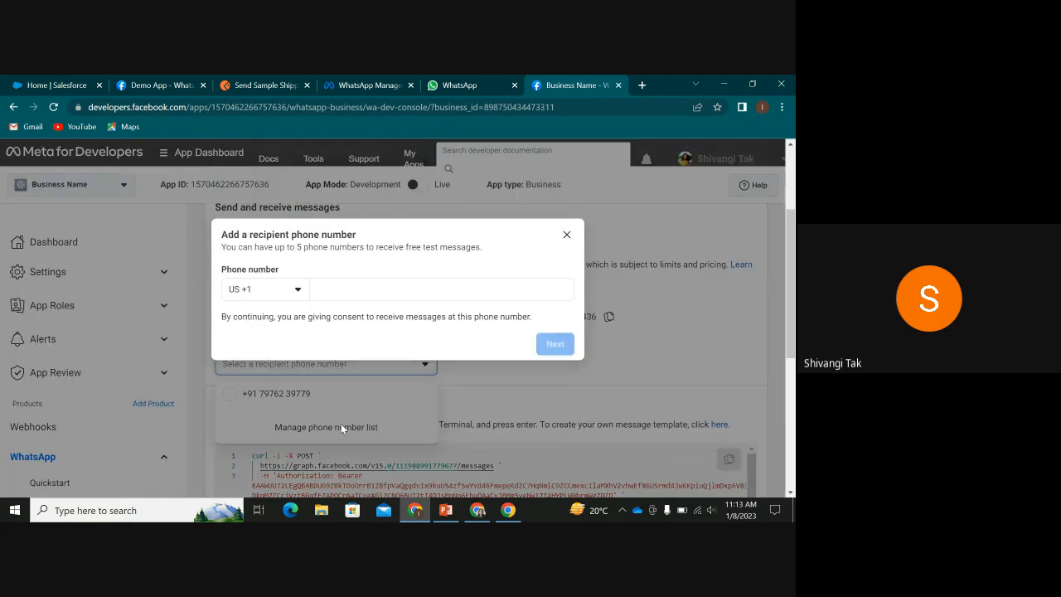
click(129, 510)
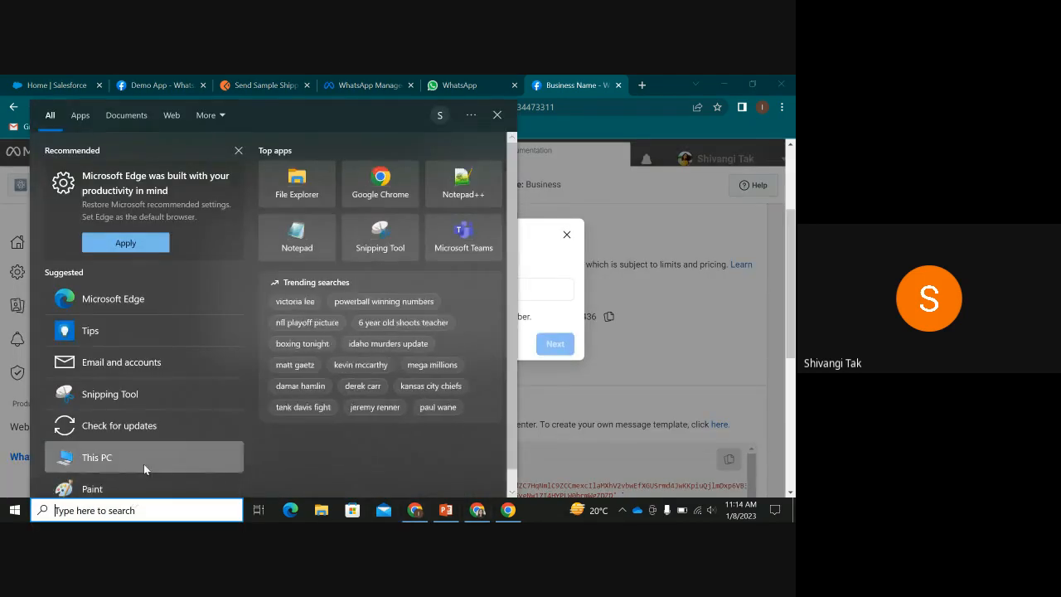
Launch Notepad++, copy the phone number digits after +60 from the 105 tab, and return to Chrome.
text(no)
click(150, 187)
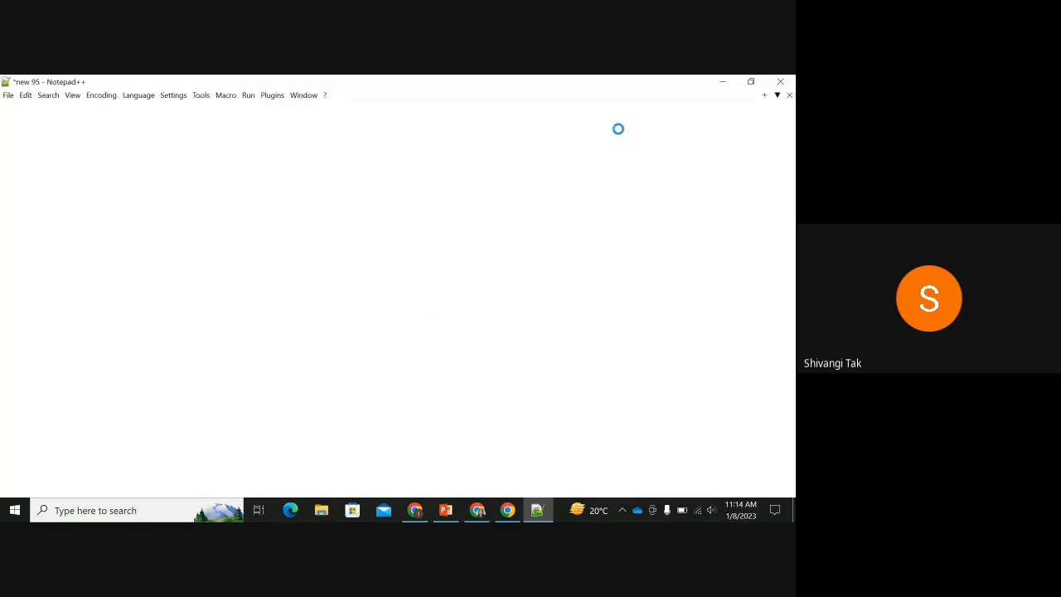
click(742, 124)
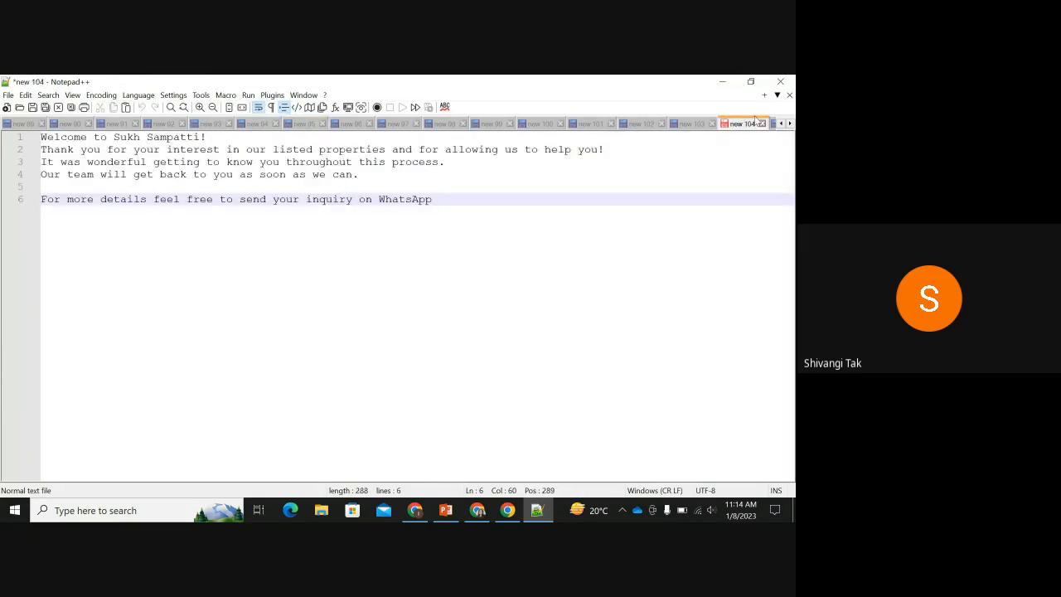
click(790, 123)
click(746, 123)
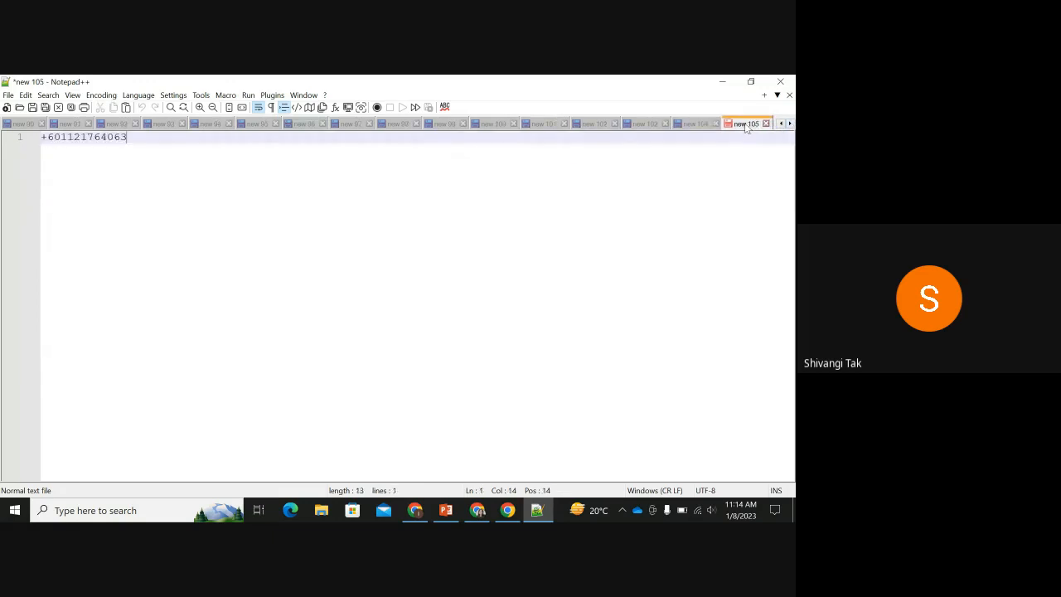
drag(61, 137, 141, 136)
key(ctrl+c)
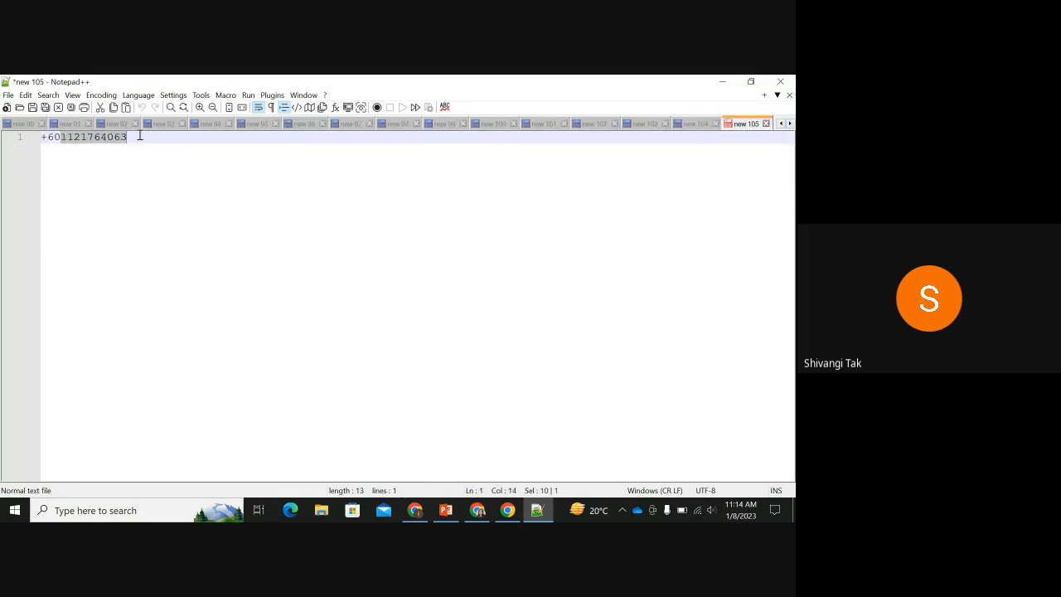
key(alt+Tab)
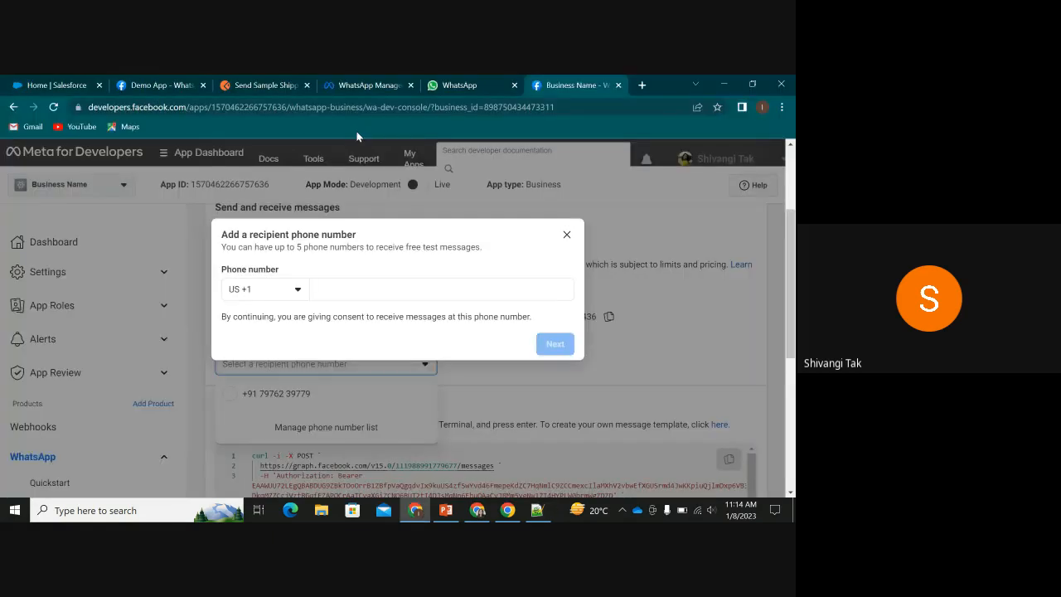
Set the country code to Malaysia +60, paste the phone number, and request a verification code.
click(237, 290)
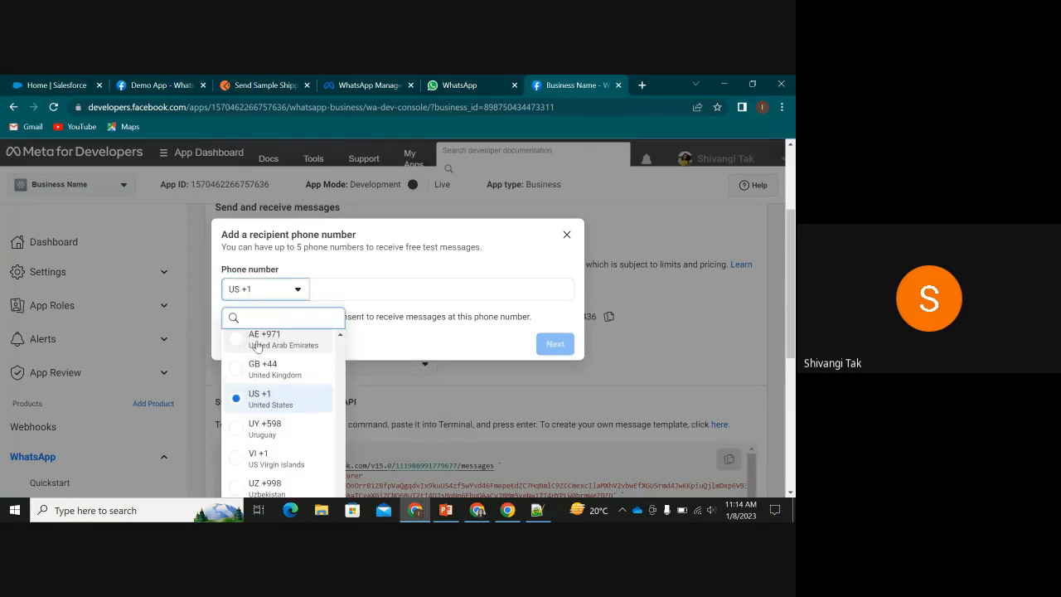
text(m)
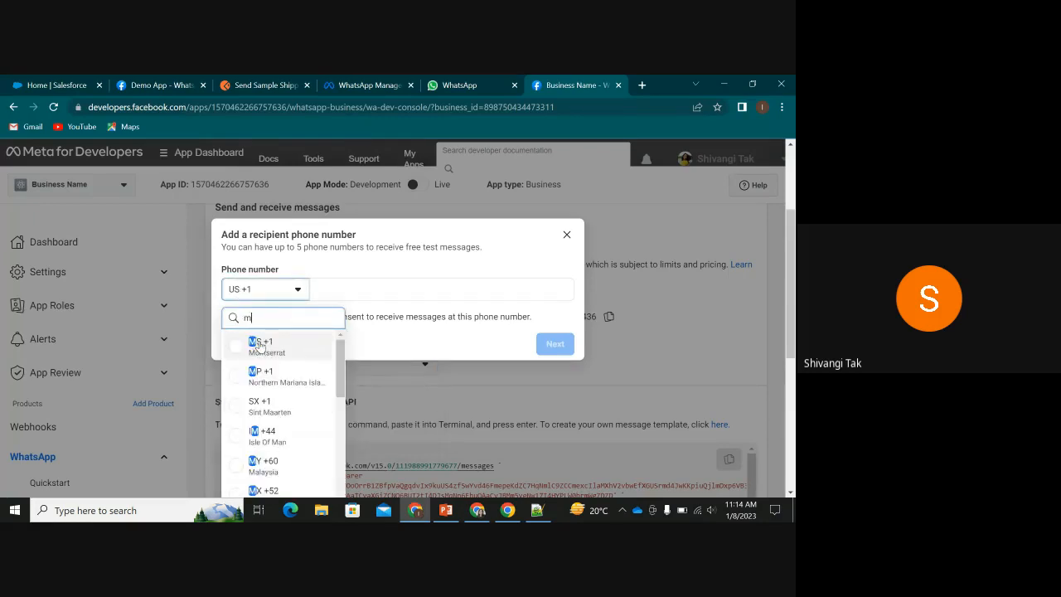
scroll(264, 415, down, 2)
click(261, 401)
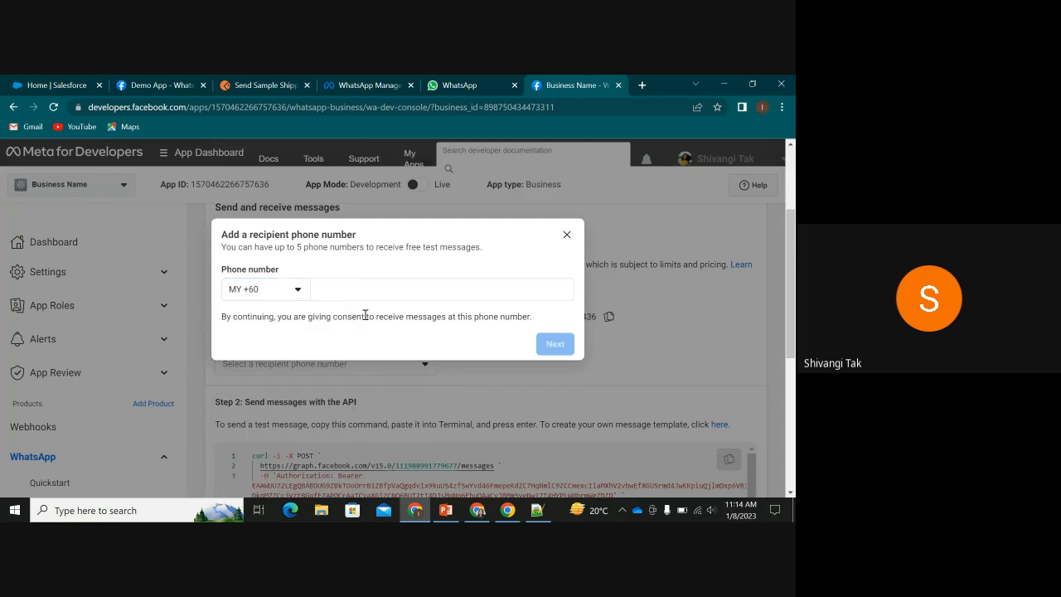
click(365, 292)
key(ctrl+v)
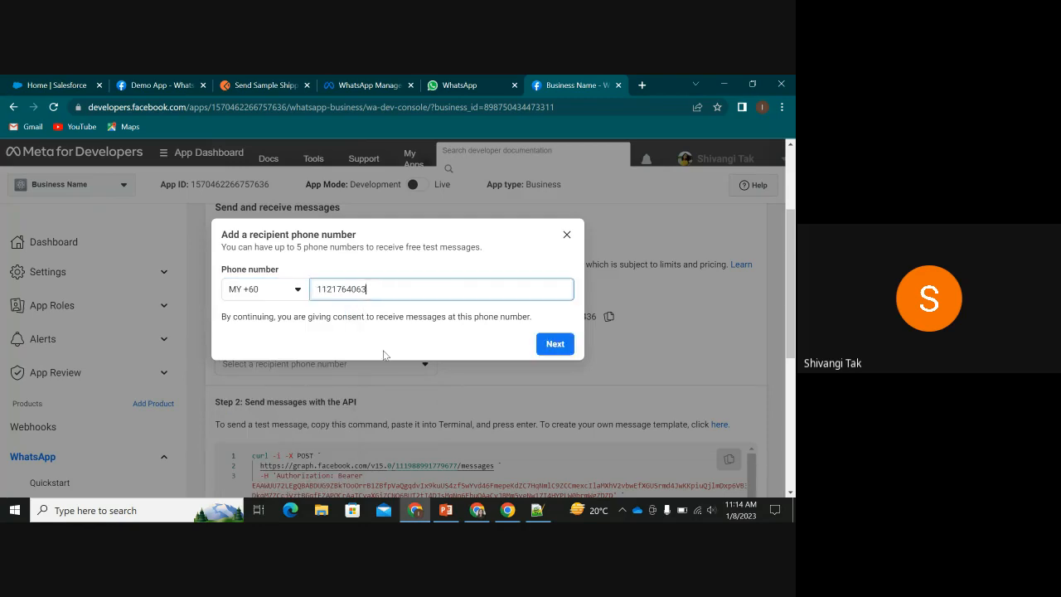
click(555, 345)
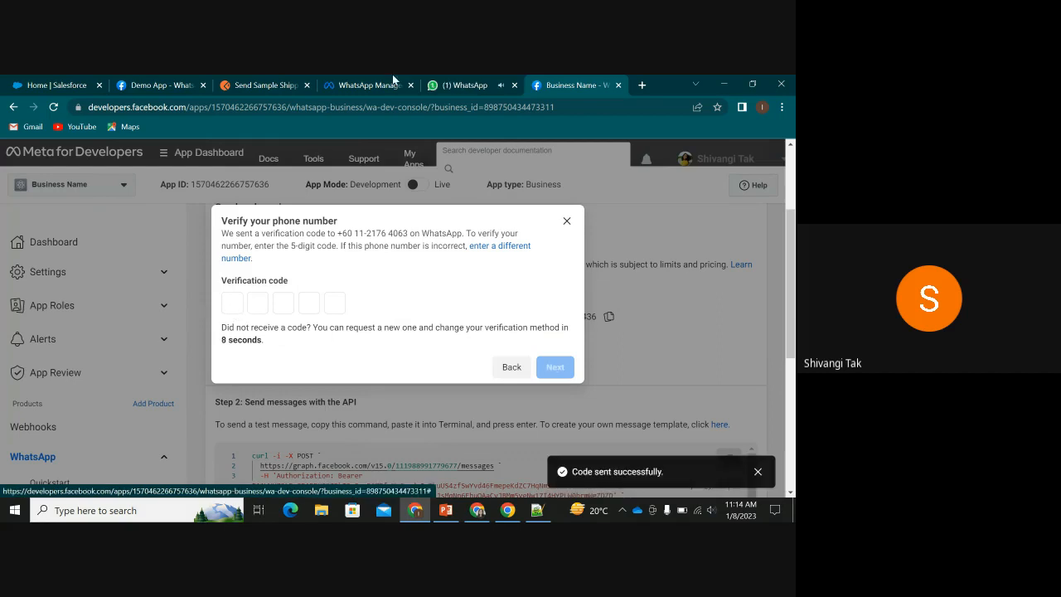
Read the confirmation code in WhatsApp Web and enter it to verify the recipient.
click(461, 85)
click(116, 233)
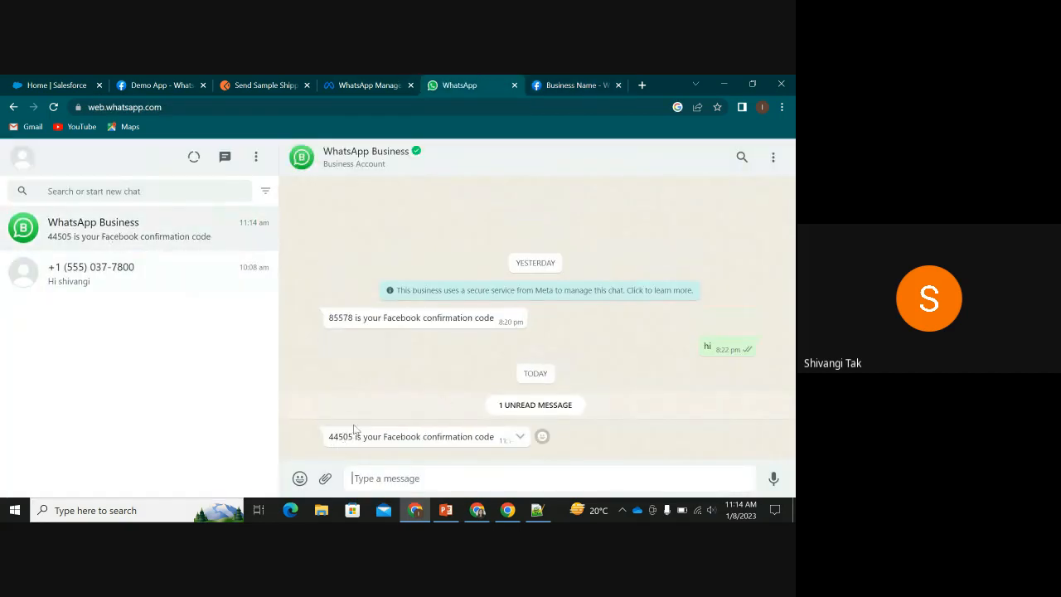
click(543, 86)
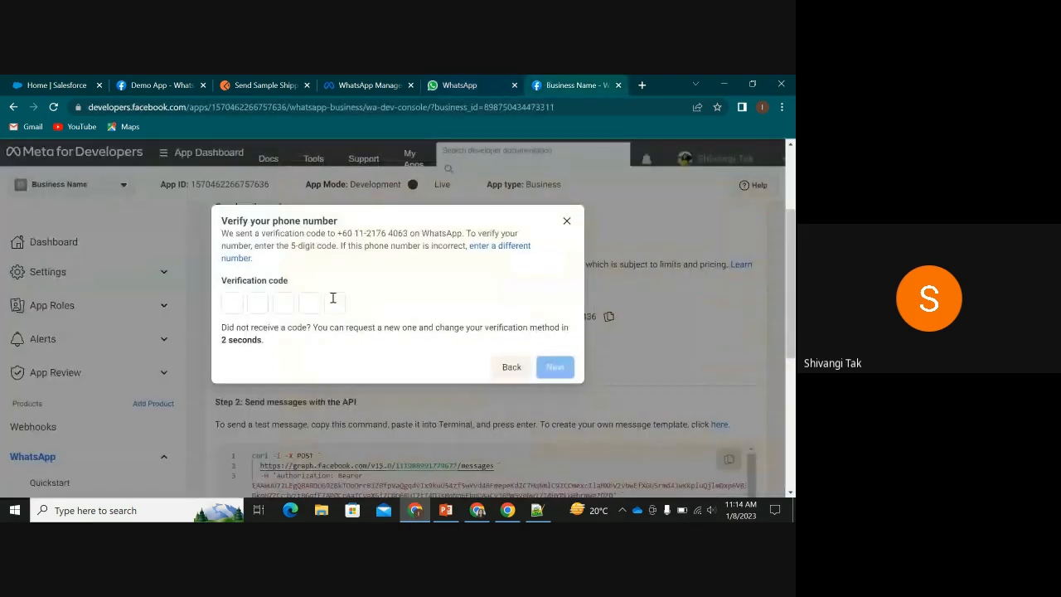
click(238, 304)
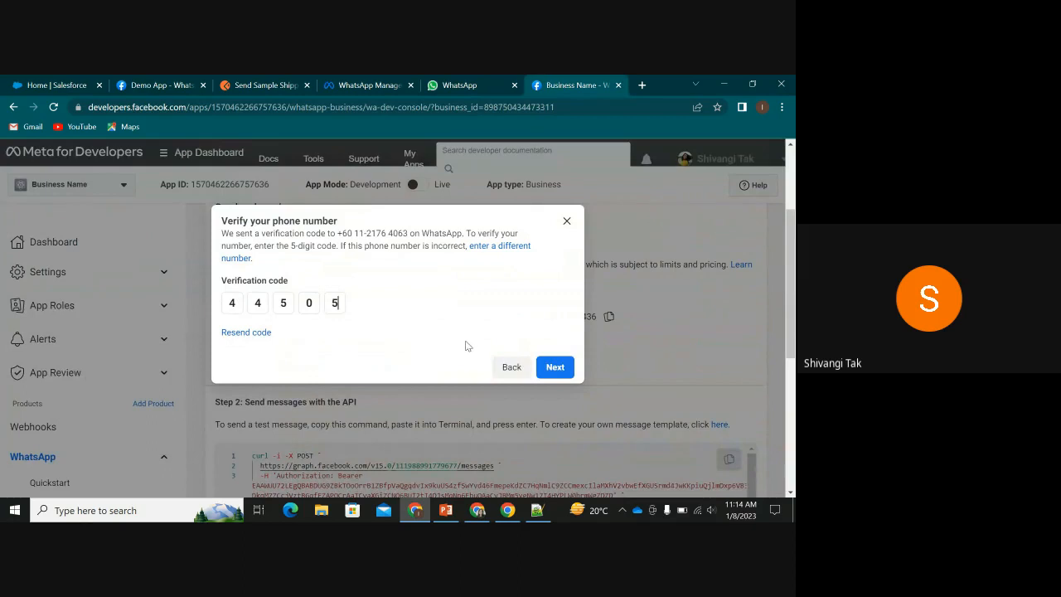
click(548, 366)
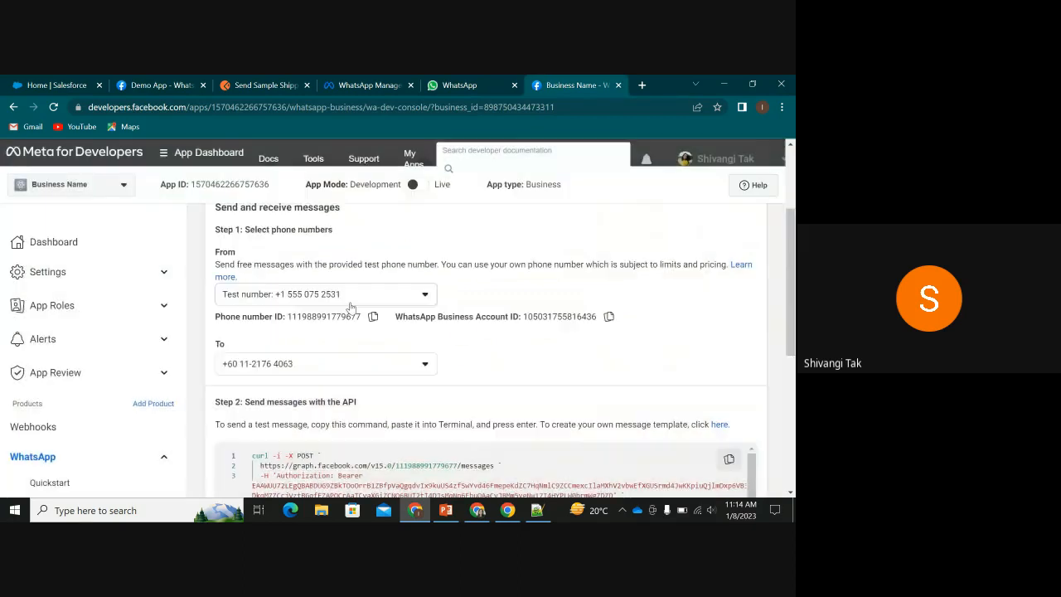
Walk through the curl command's URL, phone number ID, token, header and JSON body, then send hello_world.
scroll(351, 306, down, 2)
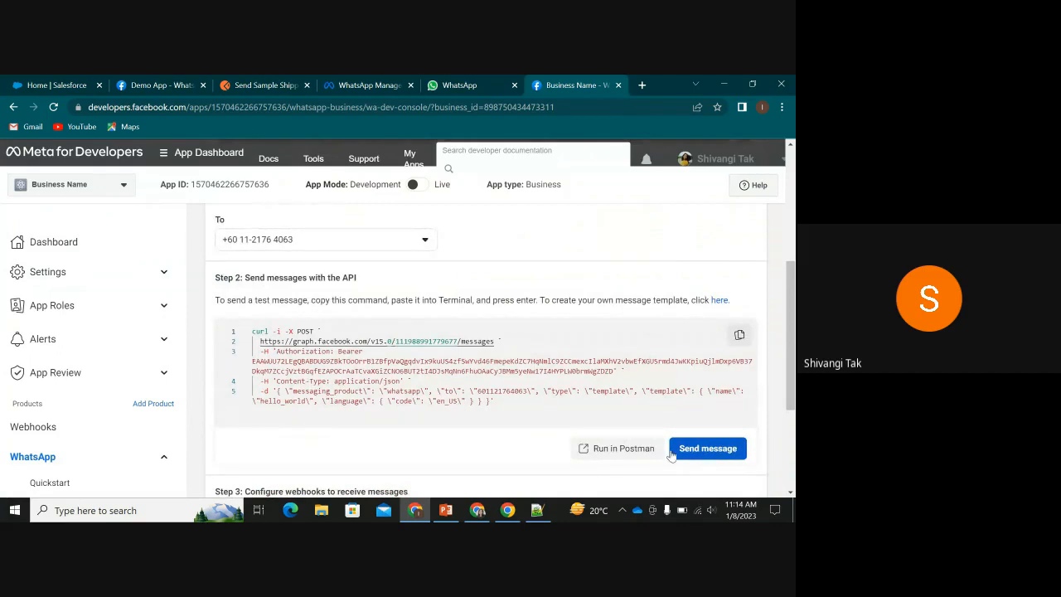
drag(260, 343, 494, 349)
click(500, 343)
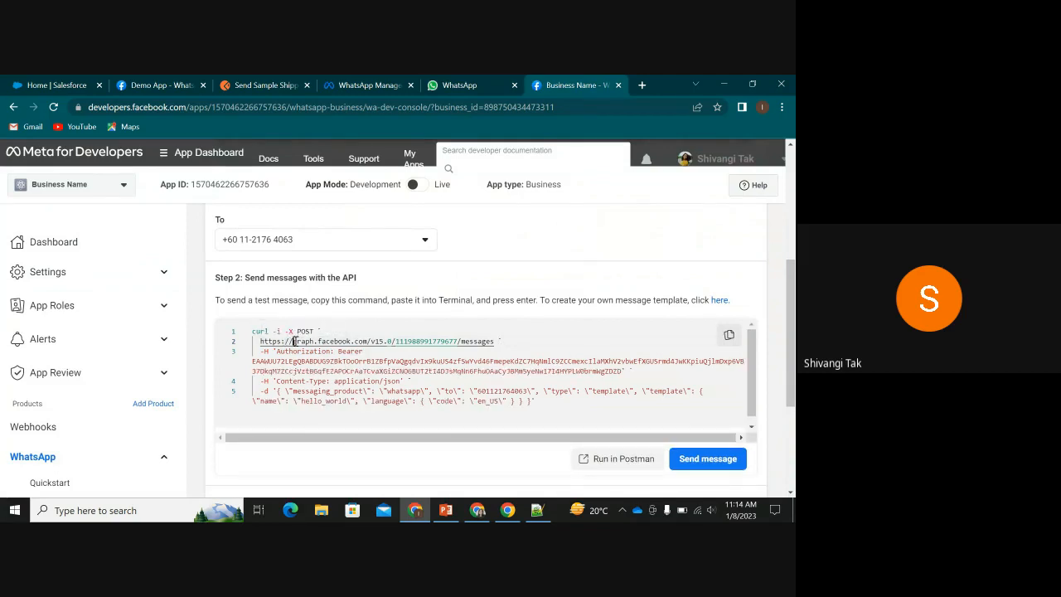
drag(291, 340, 391, 340)
double_click(408, 340)
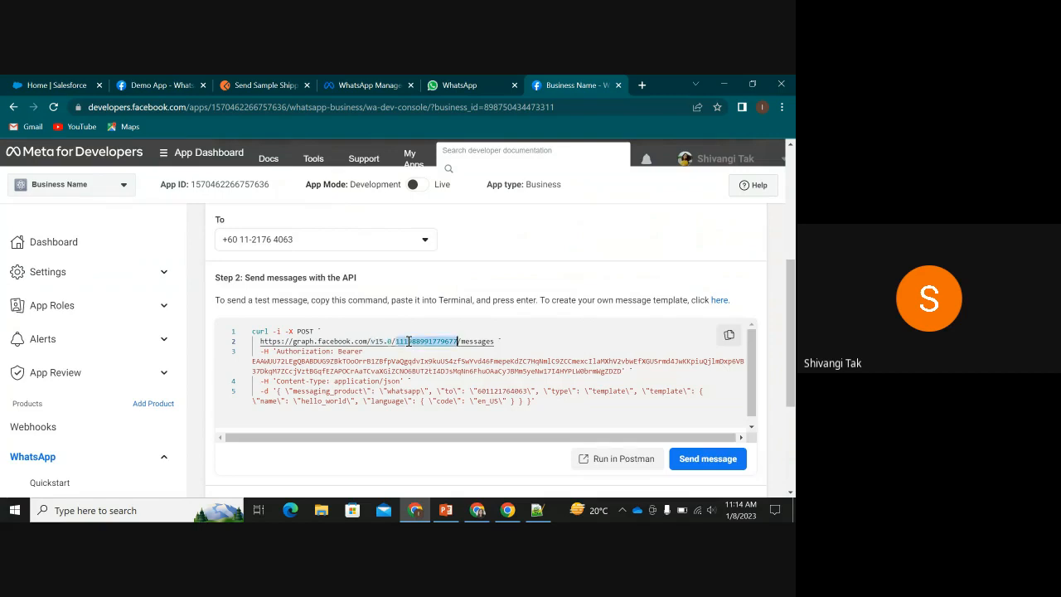
double_click(490, 341)
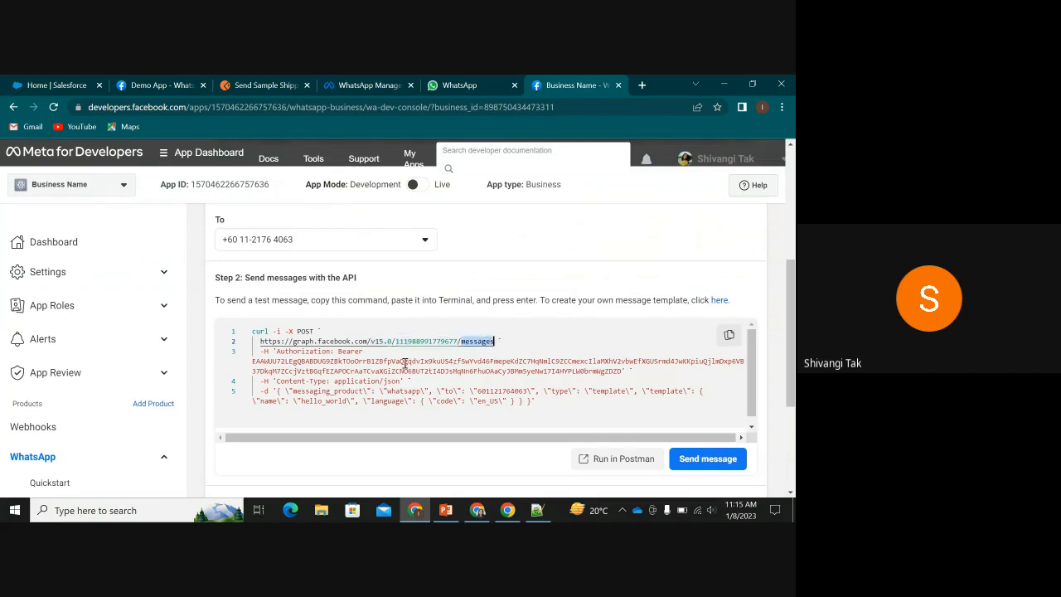
double_click(261, 365)
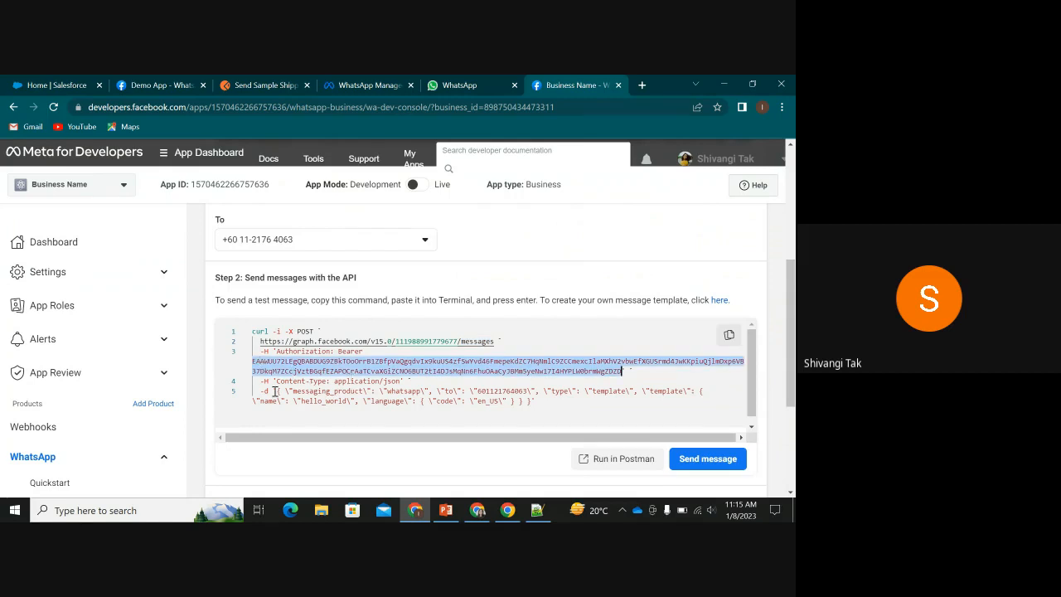
drag(277, 382, 407, 380)
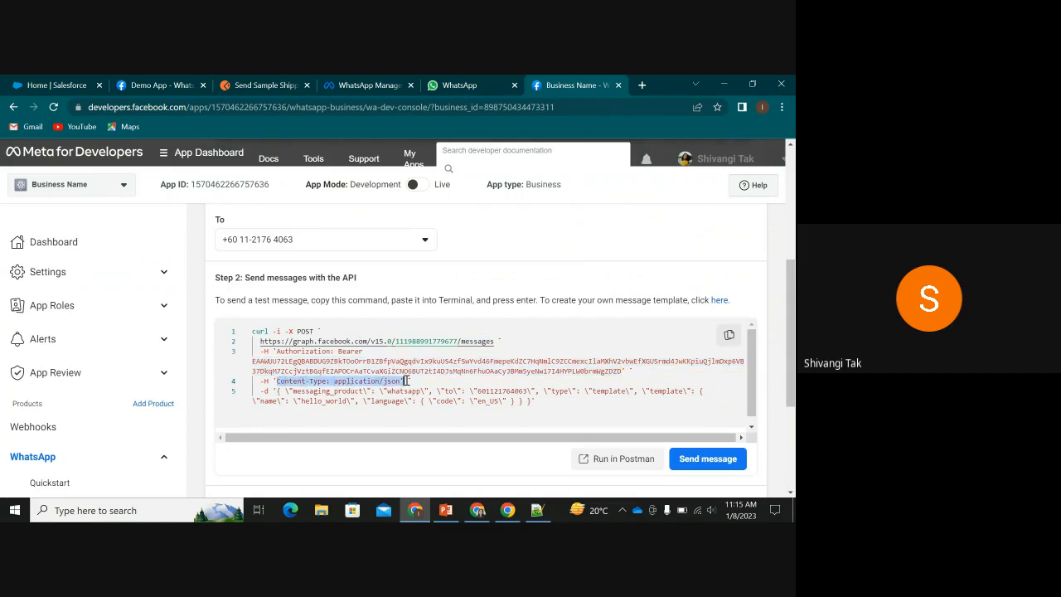
click(312, 398)
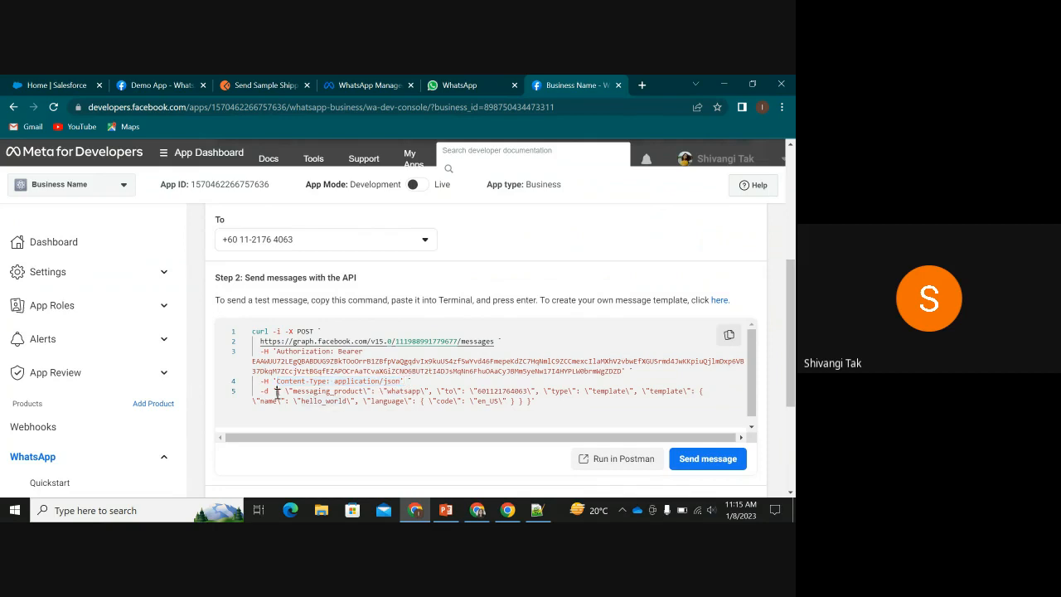
drag(278, 391, 533, 400)
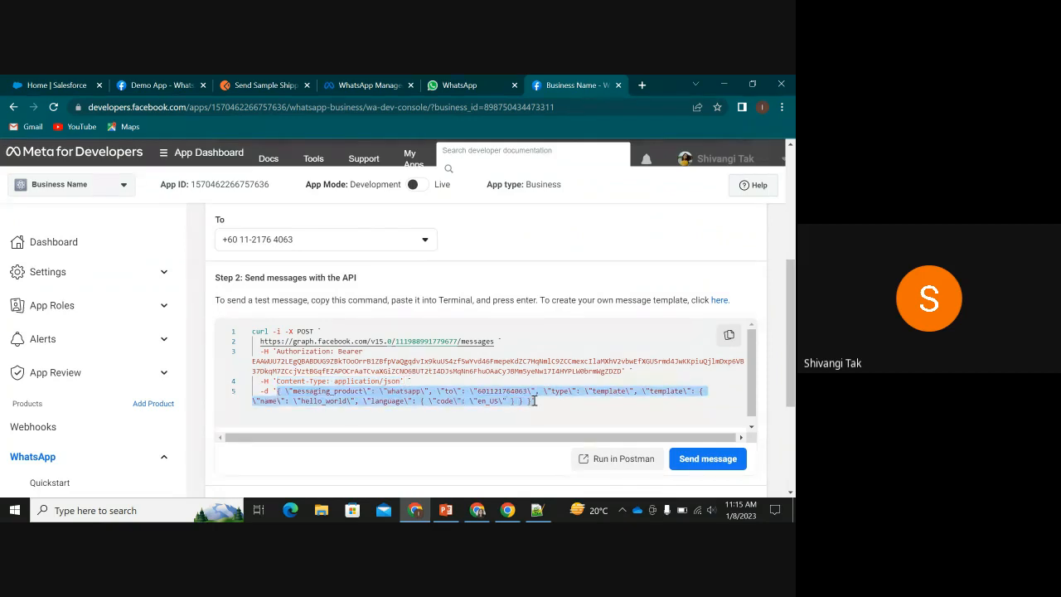
click(533, 400)
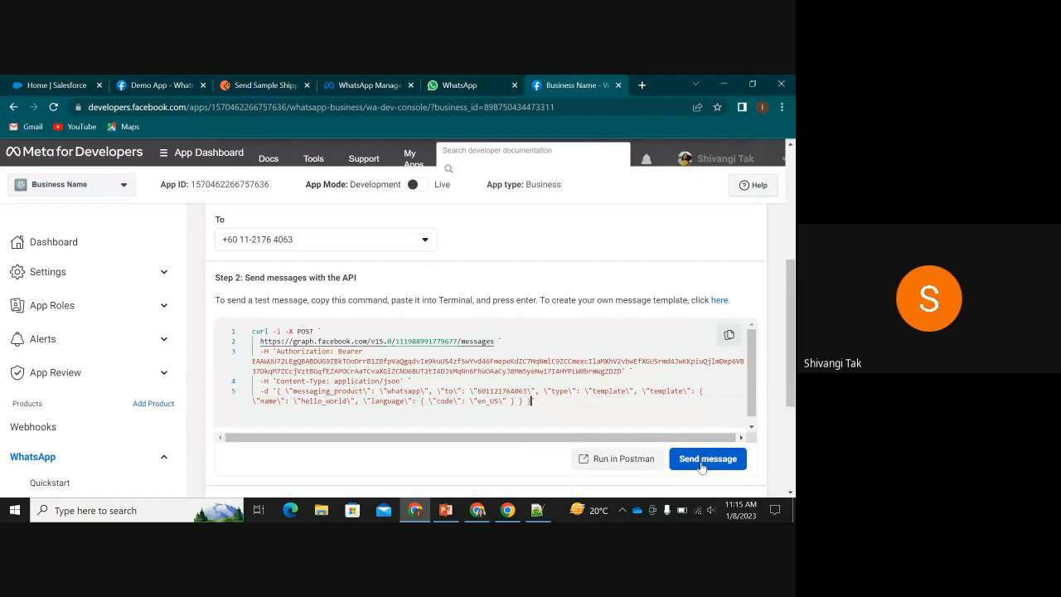
click(701, 464)
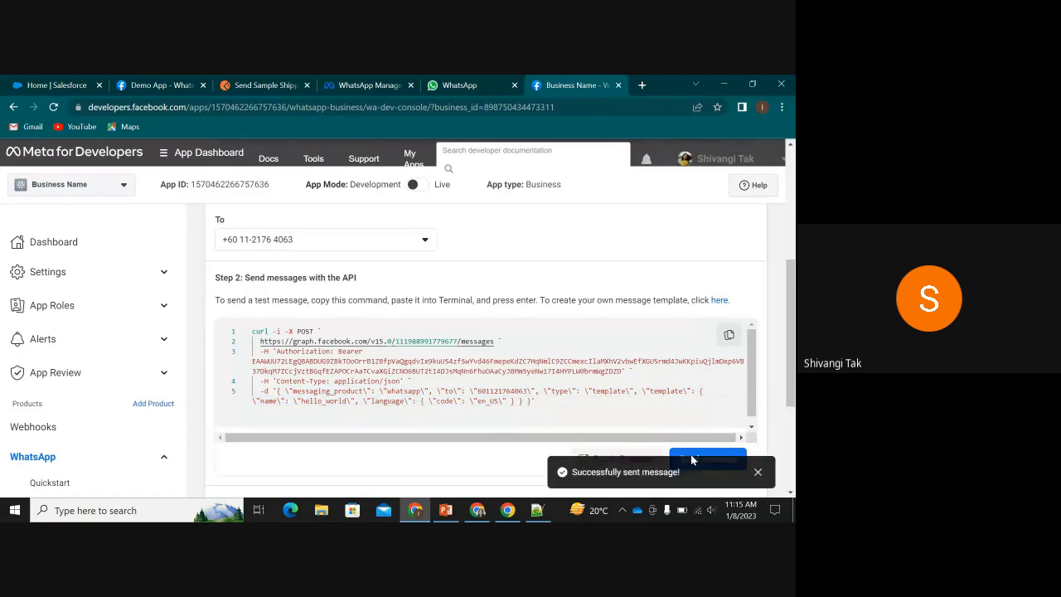
Open the new test-business chat in WhatsApp Web and highlight the received Hello World message.
click(485, 81)
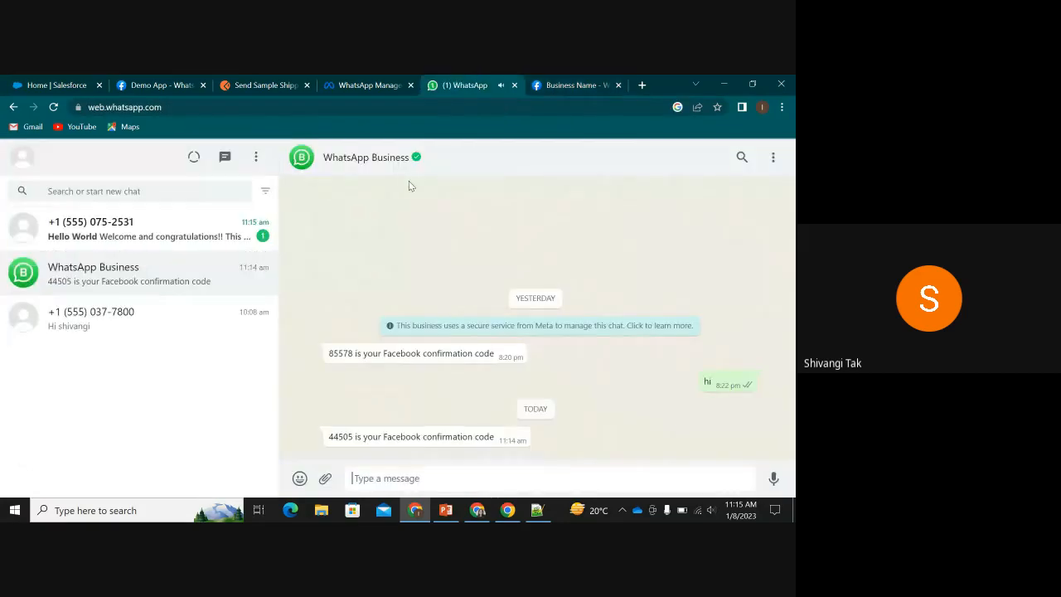
click(142, 227)
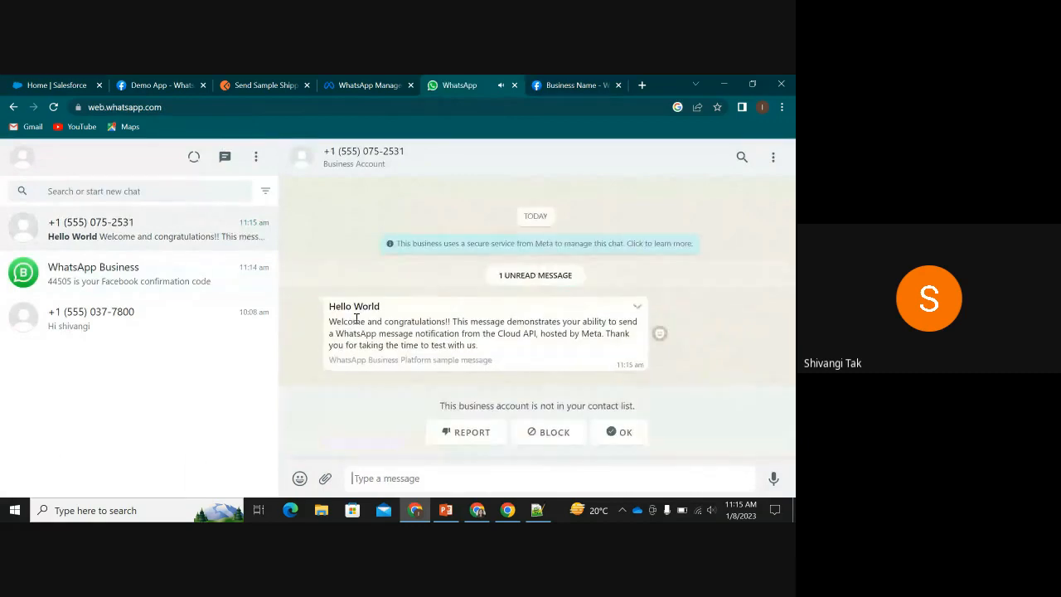
drag(498, 363, 329, 305)
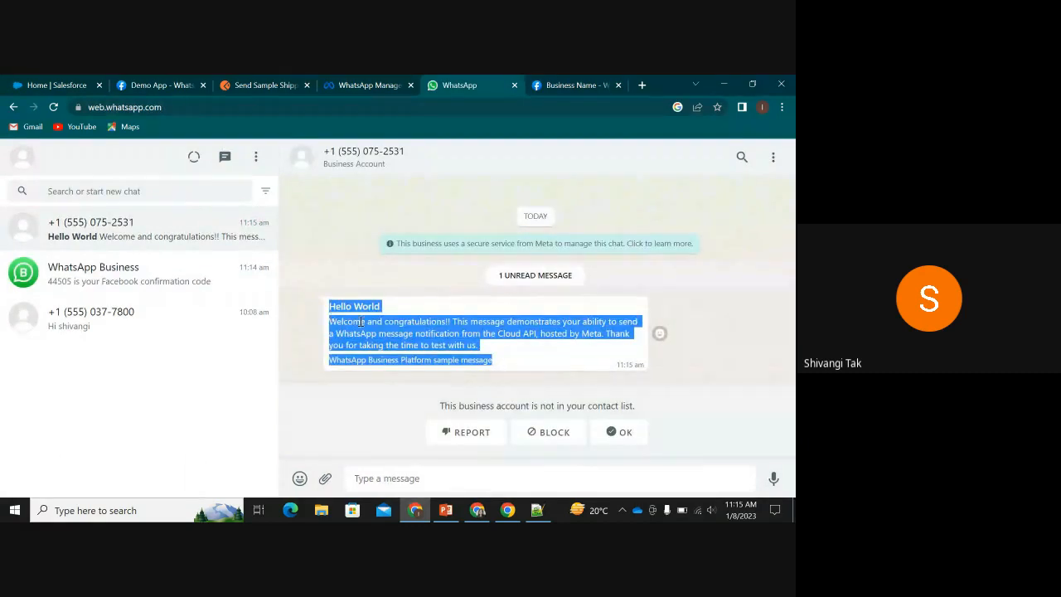
click(365, 323)
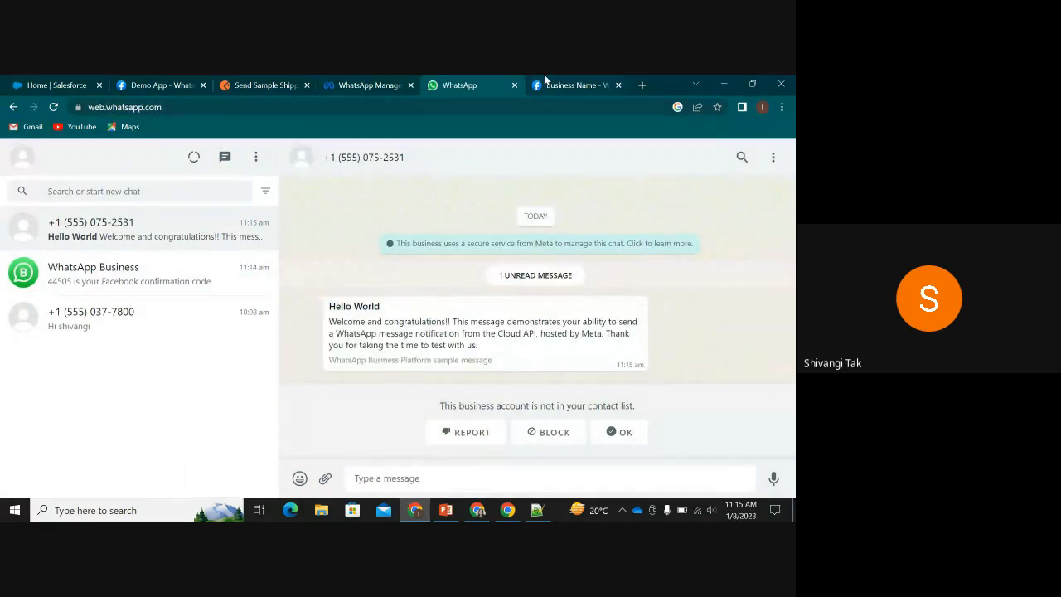
drag(330, 319, 504, 367)
Open the WhatsApp Manager message templates page in its own tab from the developer console link.
click(504, 366)
click(364, 84)
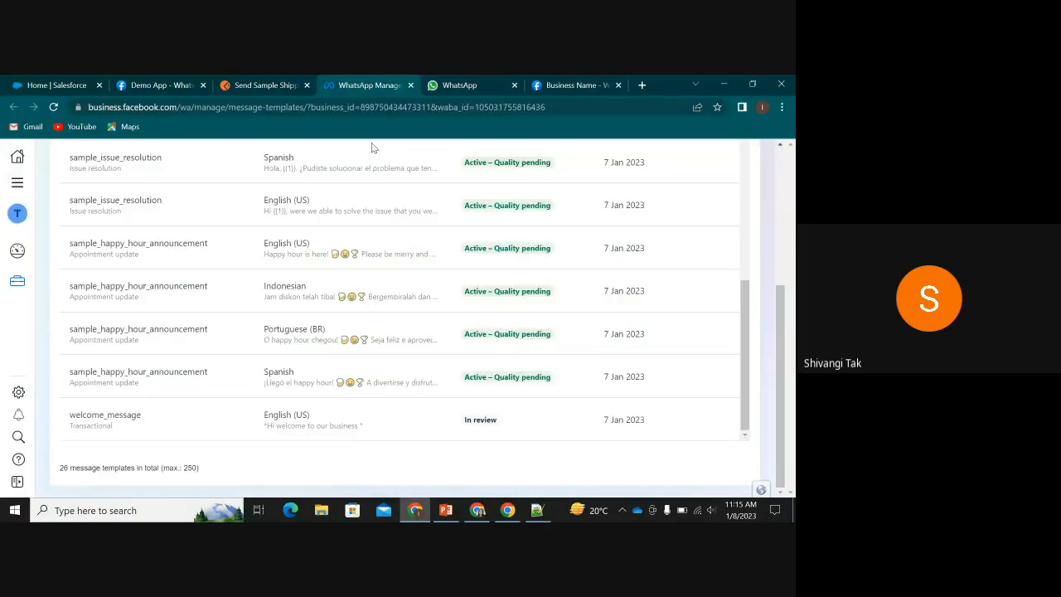
click(581, 83)
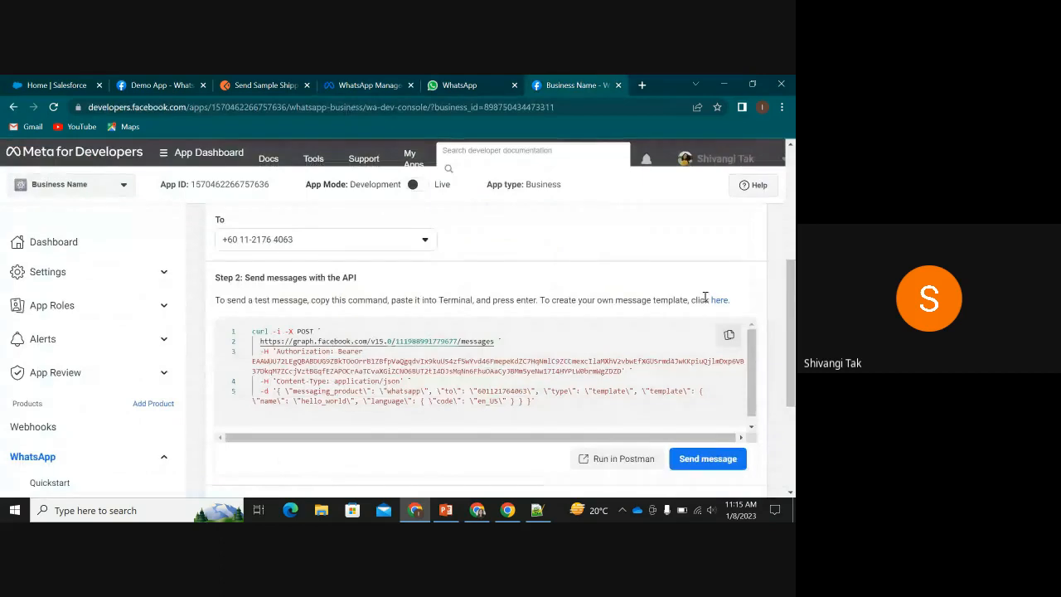
right_click(718, 301)
click(702, 311)
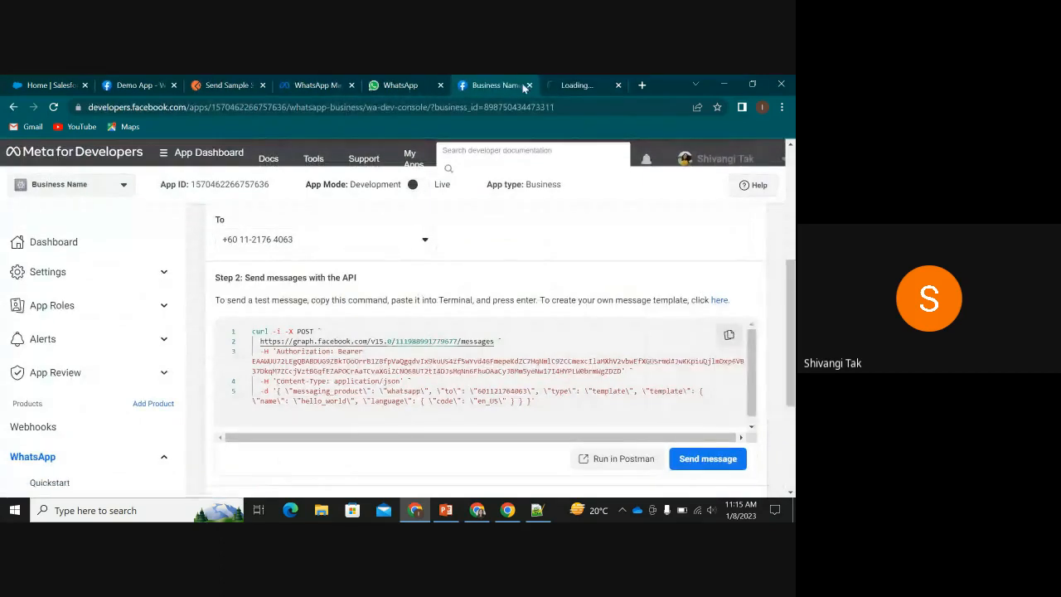
click(591, 81)
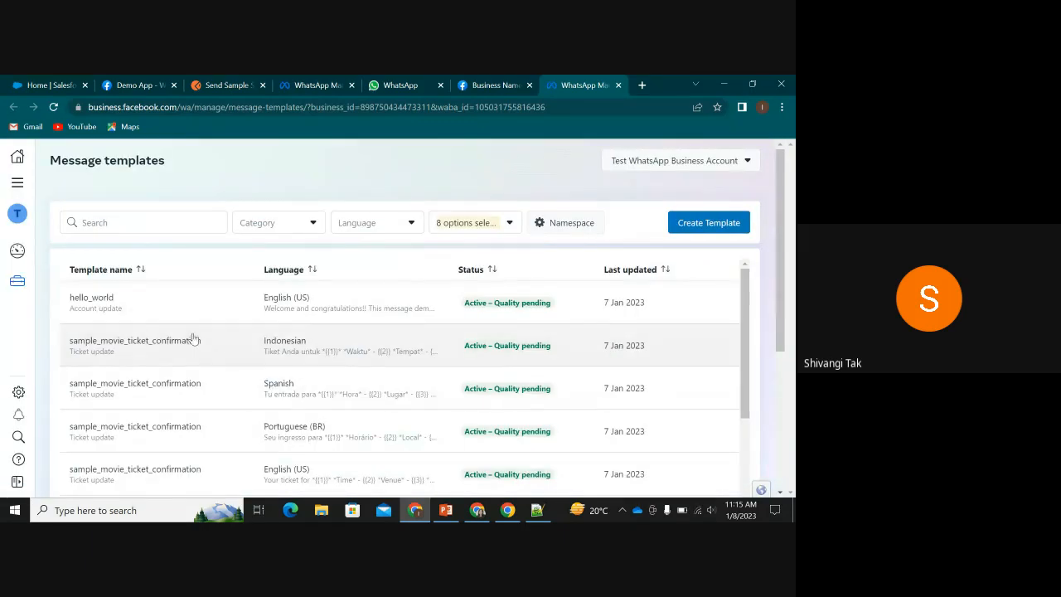
Start a new Transactional message template and name it demotemplate.
scroll(652, 328, down, 3)
click(694, 226)
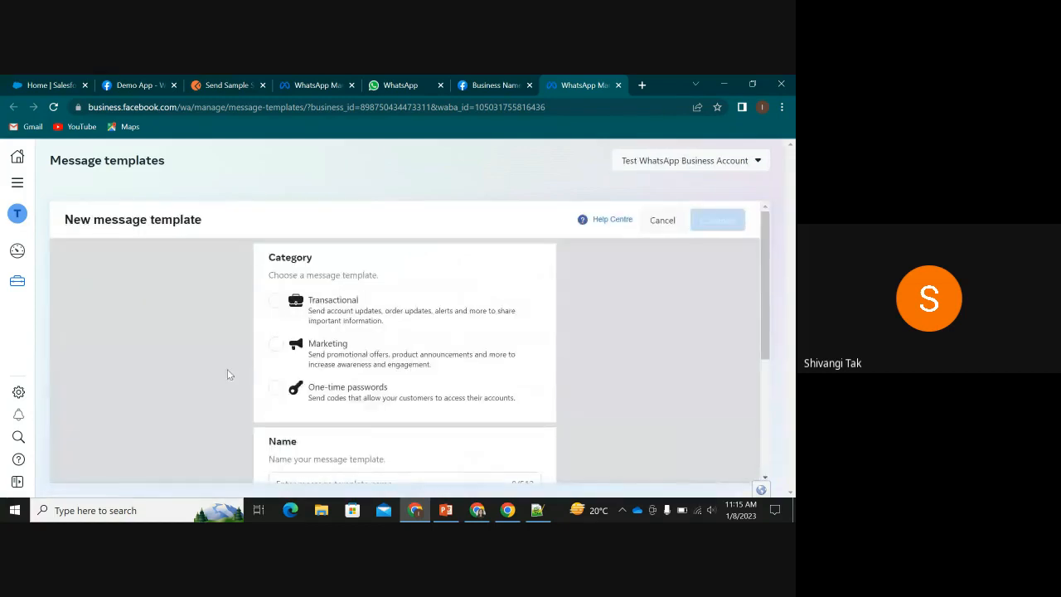
click(275, 303)
scroll(298, 348, down, 3)
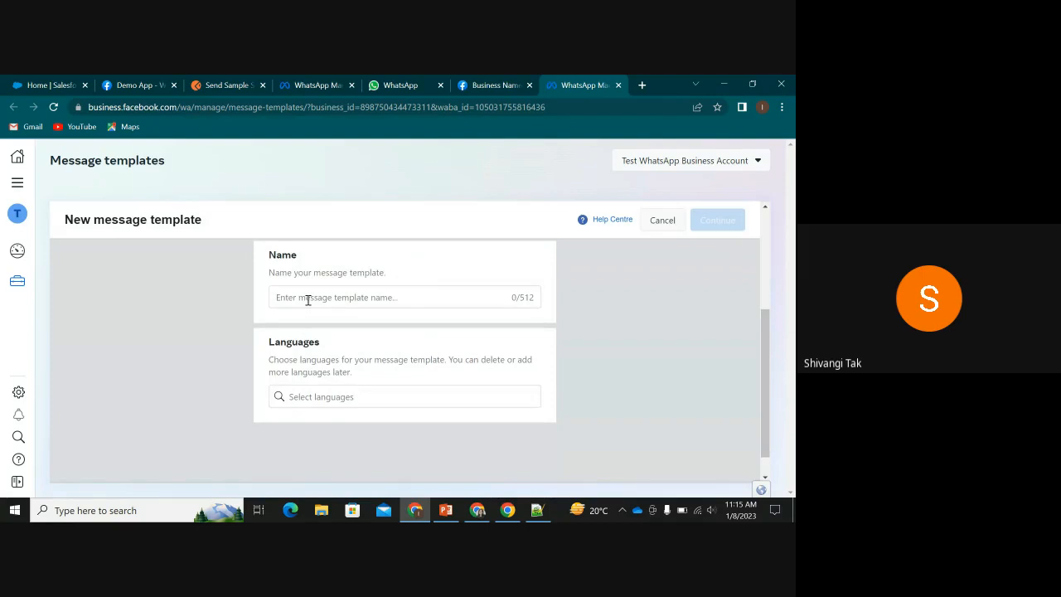
click(307, 300)
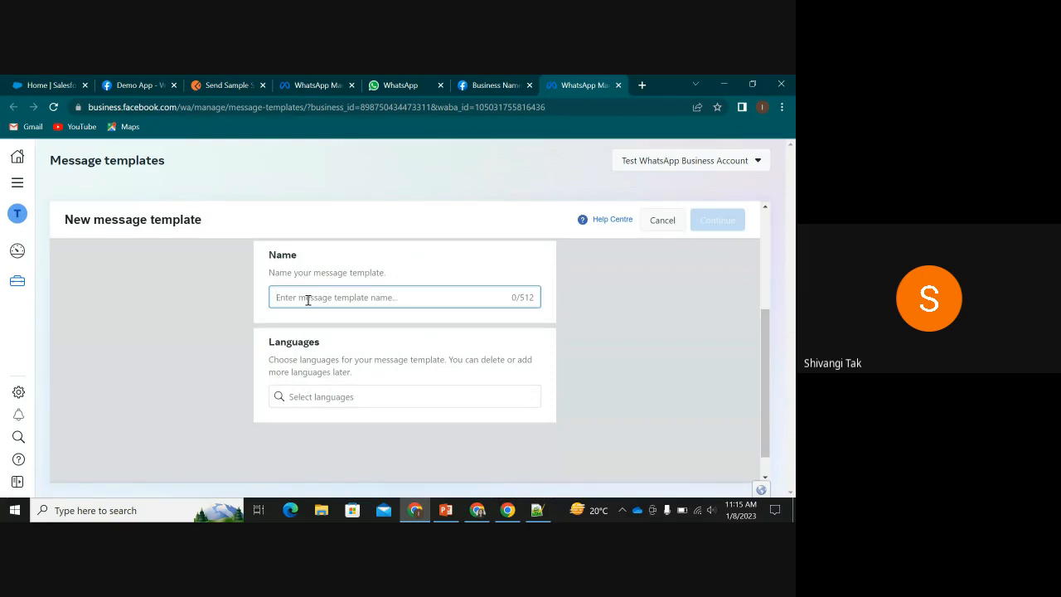
text(demo)
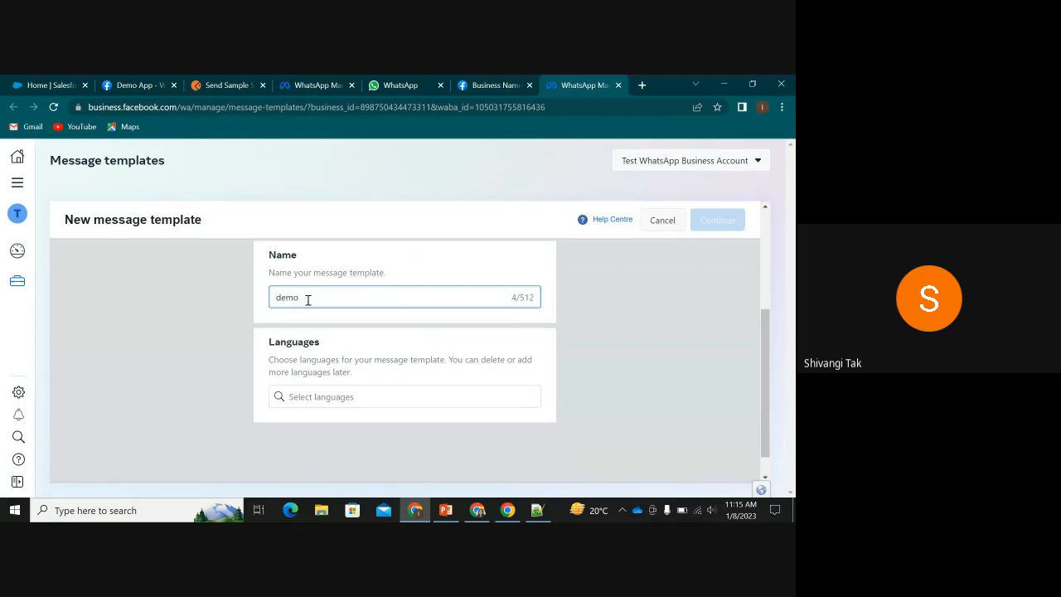
text(template)
Add English as the template language and continue to the content editor's body.
click(339, 393)
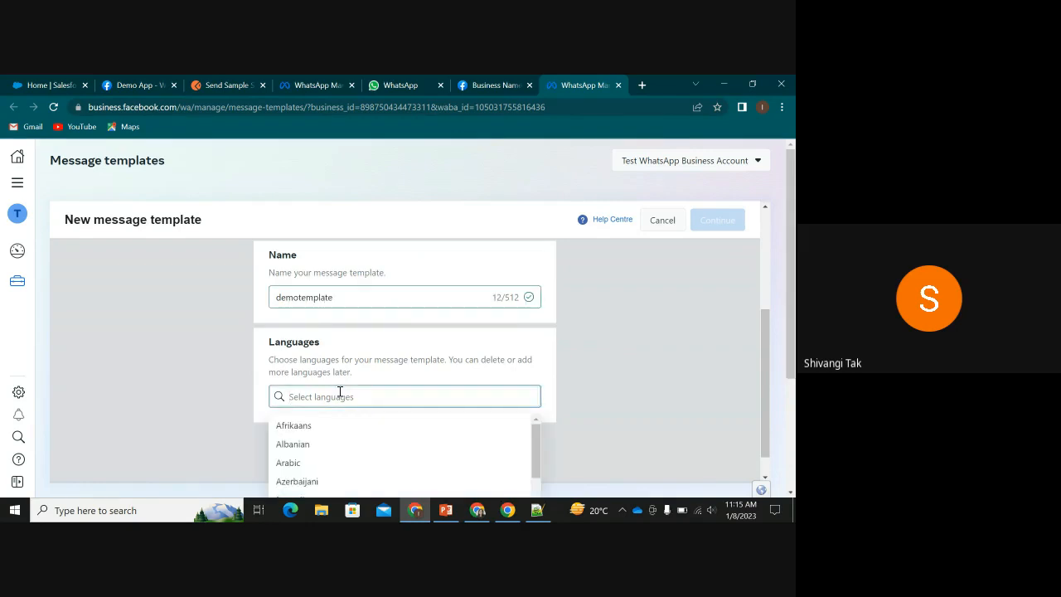
text(en)
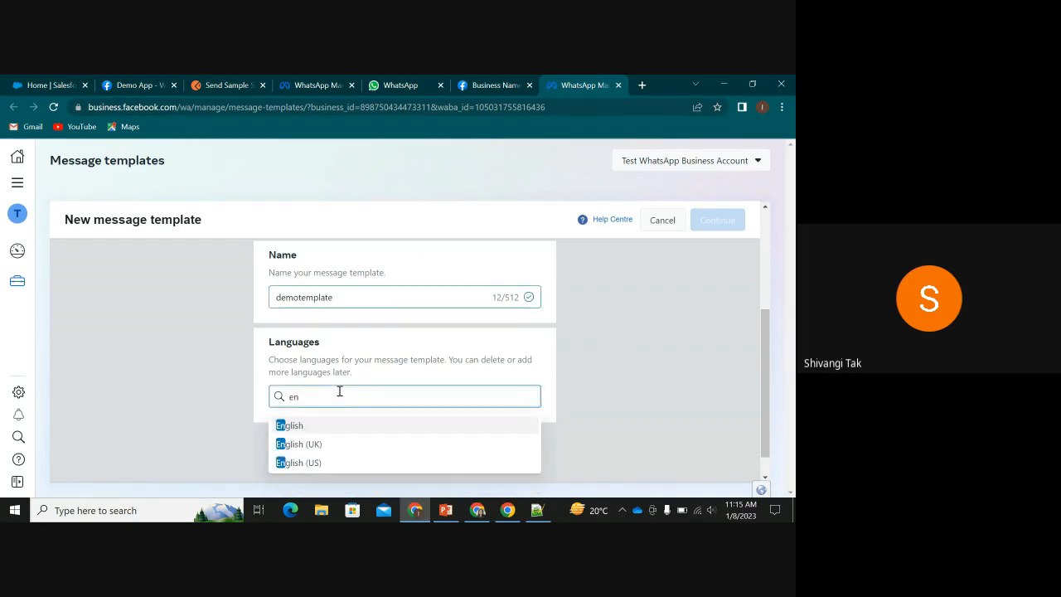
click(323, 427)
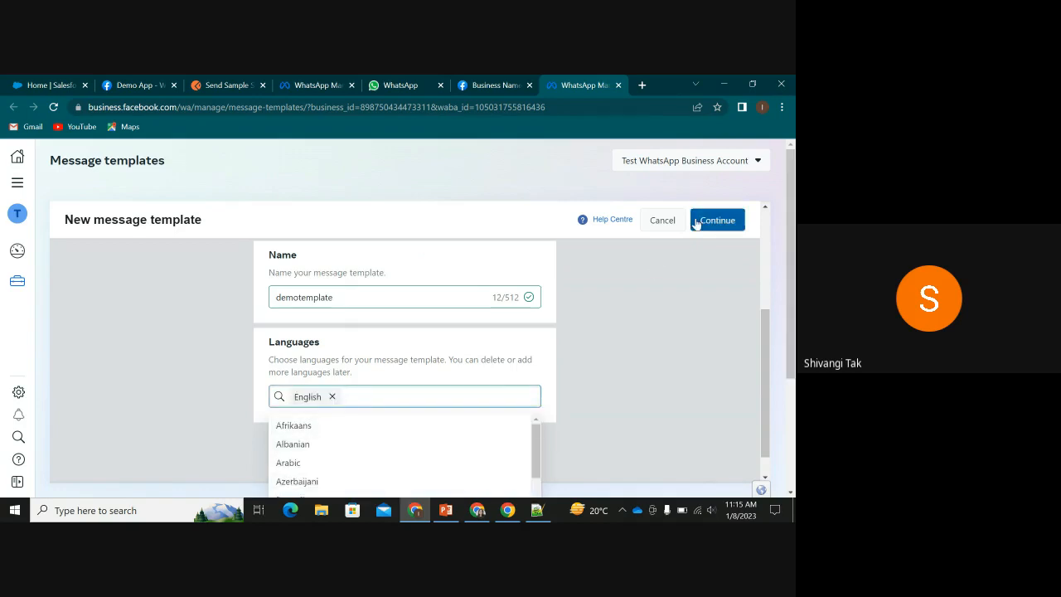
click(656, 272)
click(718, 220)
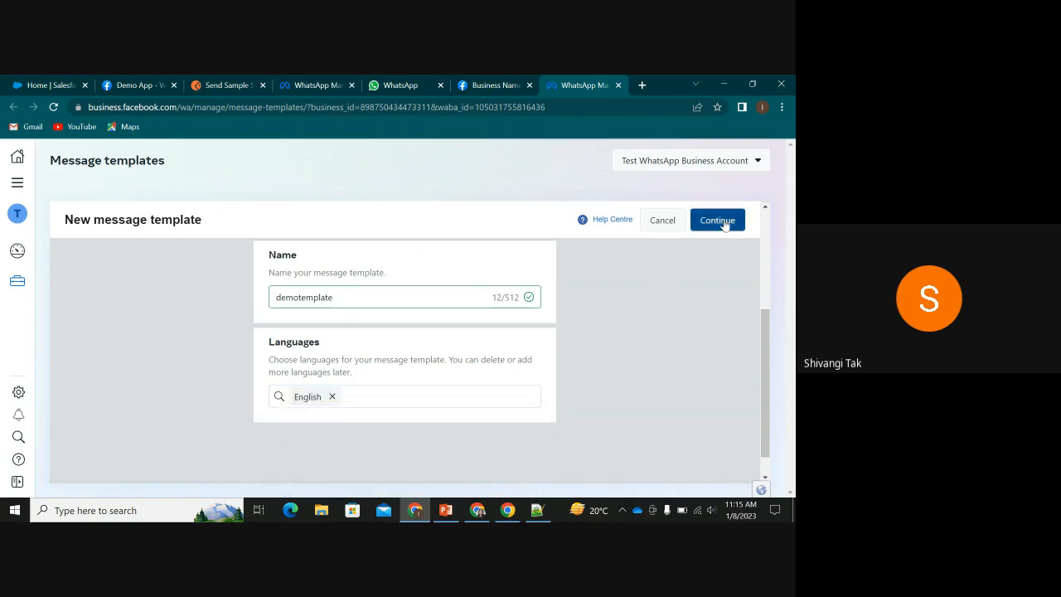
click(317, 437)
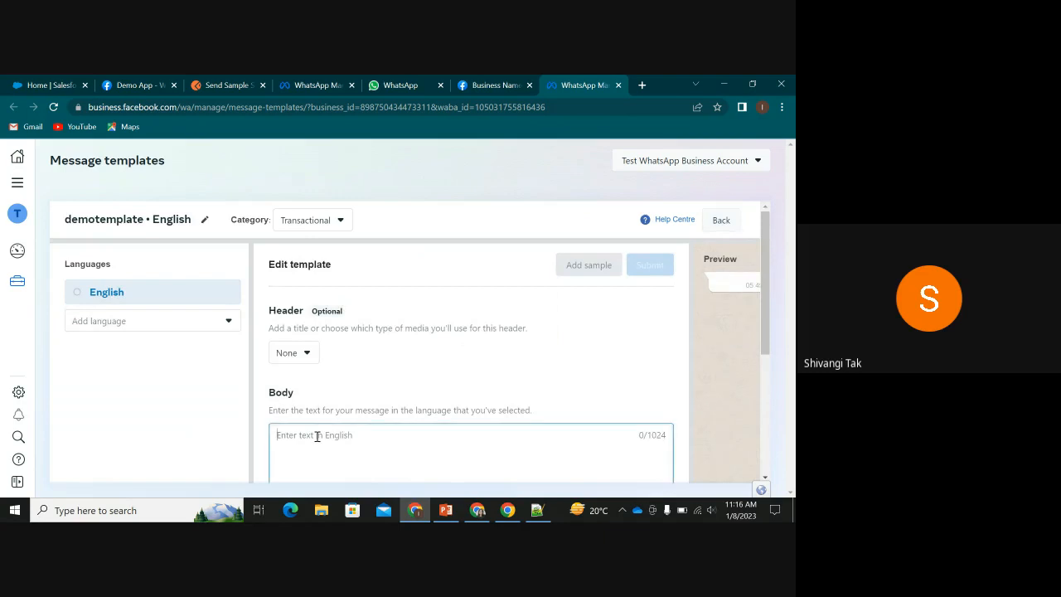
Enter 'Welcome' as the template body and keep the header type as None.
scroll(323, 416, down, 1)
text(Welcome)
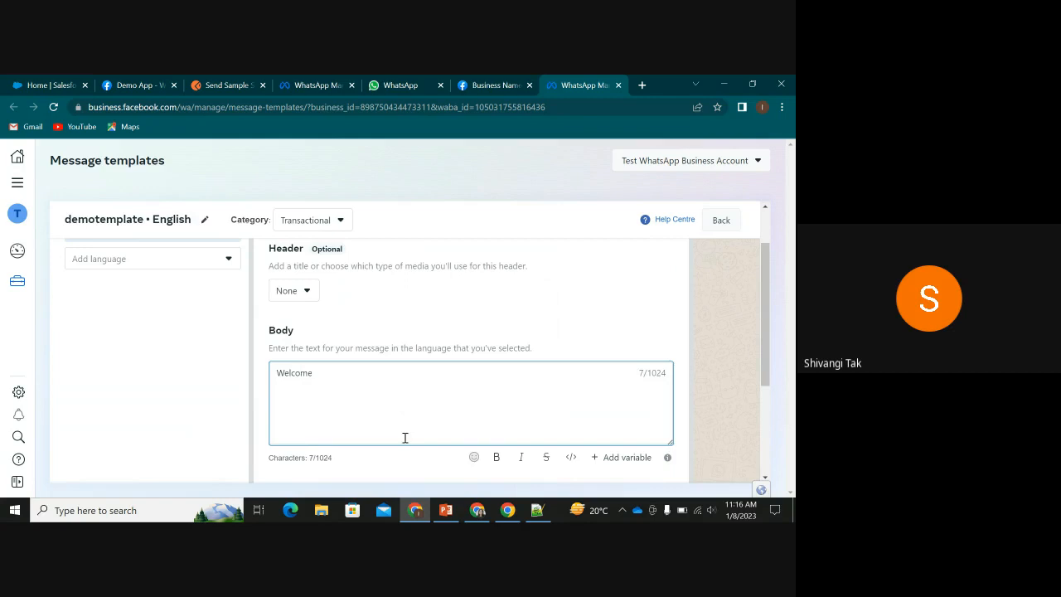
scroll(405, 438, down, 2)
scroll(669, 374, up, 3)
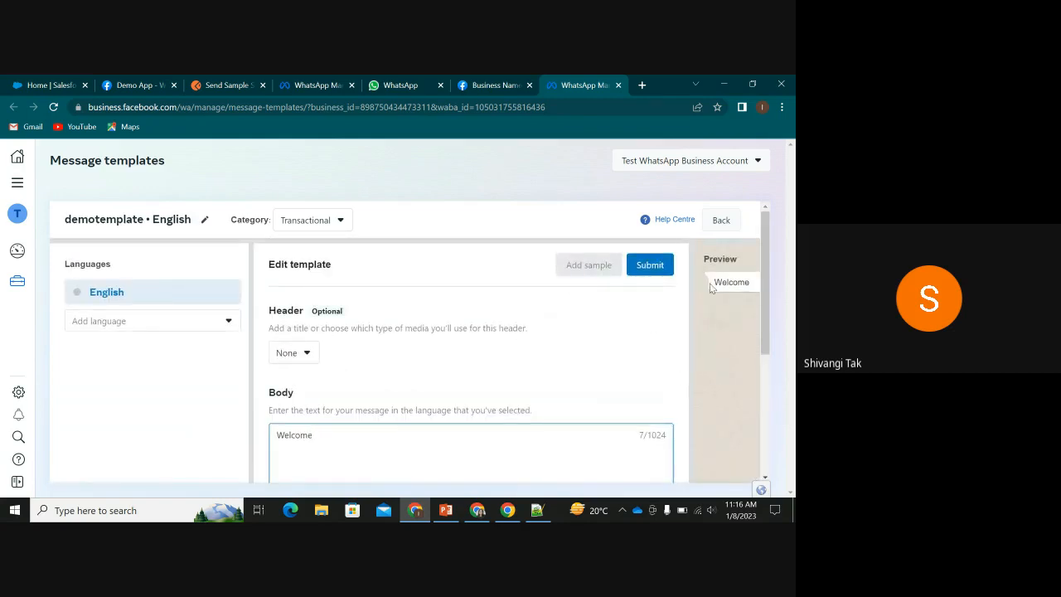
drag(715, 284, 775, 284)
click(353, 358)
click(174, 352)
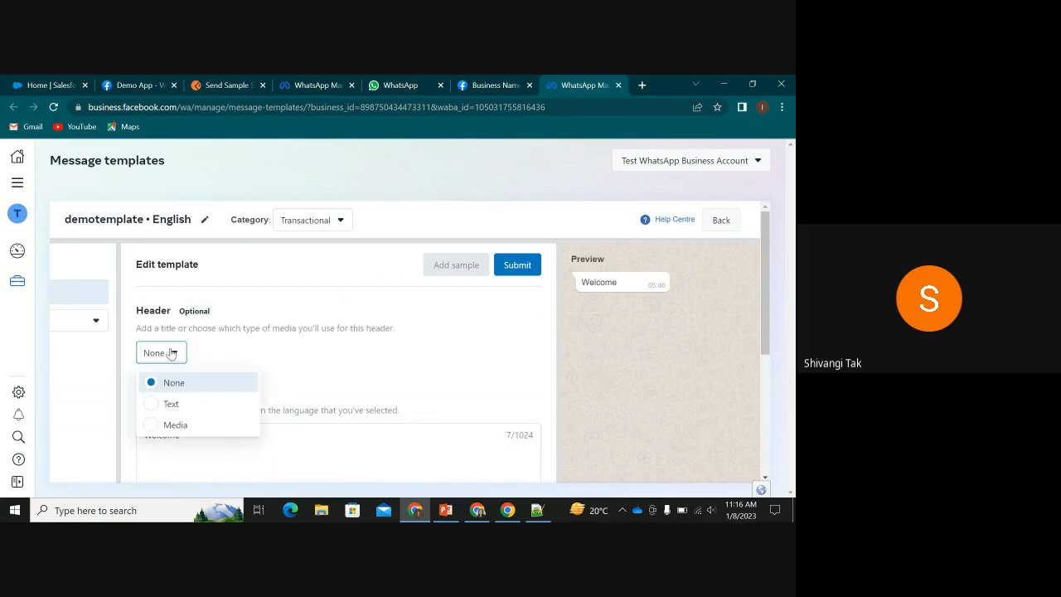
click(546, 351)
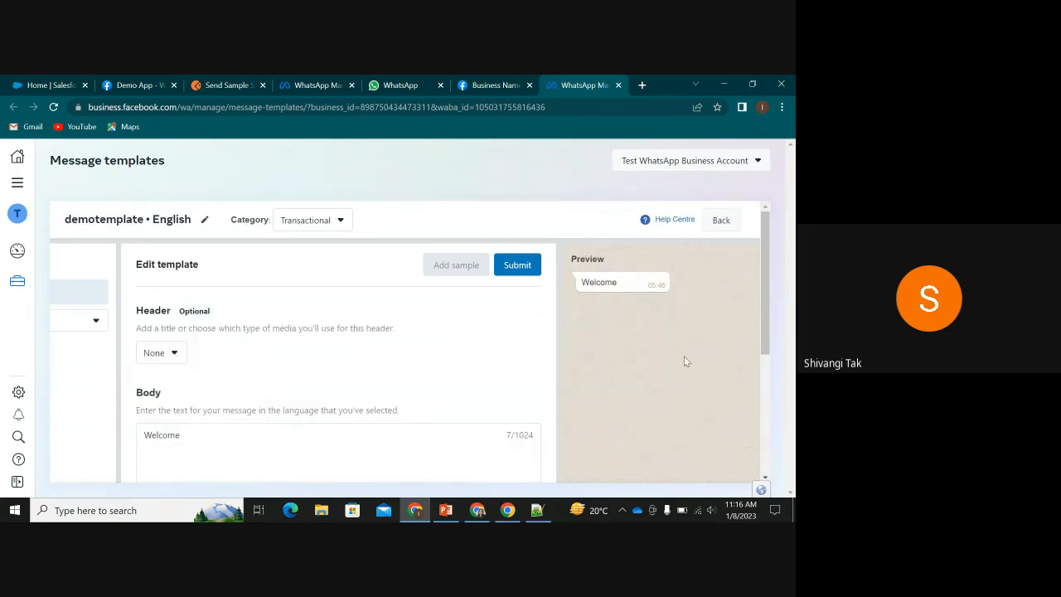
Submit demotemplate for review, confirming the English content.
scroll(684, 355, down, 2)
scroll(345, 413, up, 2)
scroll(292, 414, down, 2)
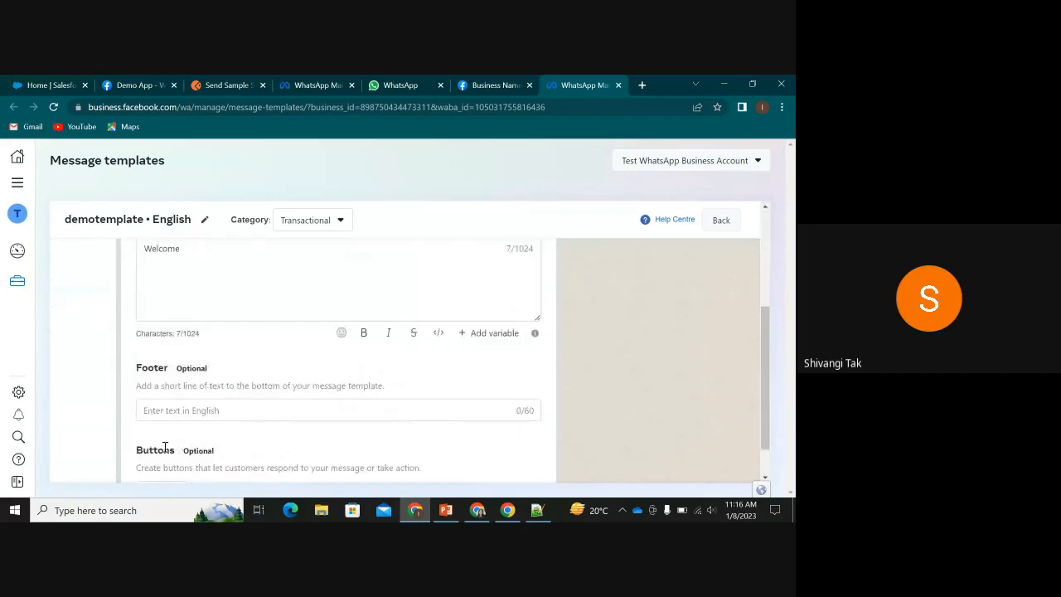
scroll(613, 263, up, 2)
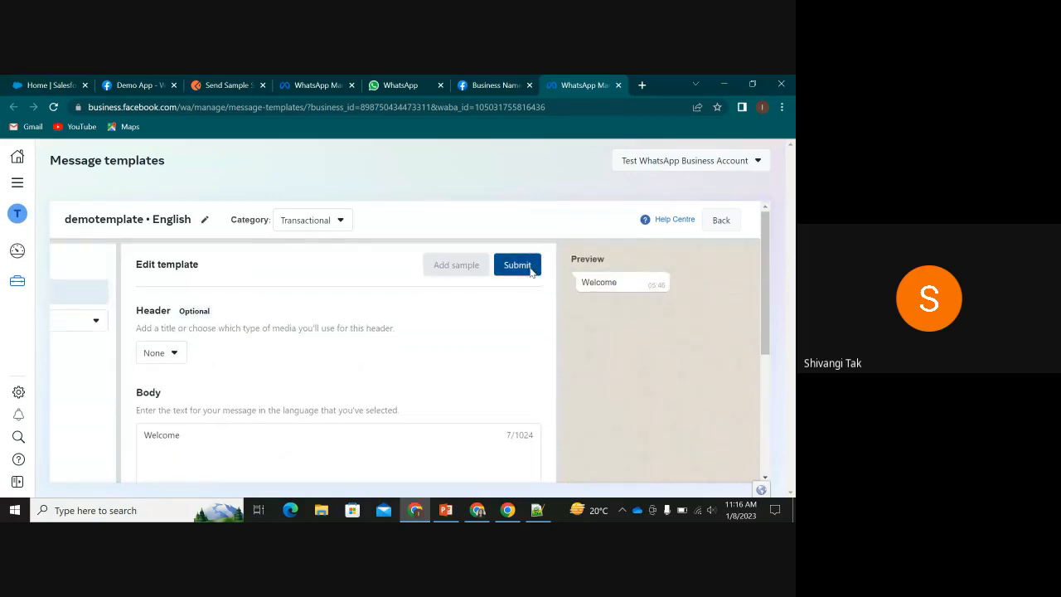
click(531, 270)
click(502, 330)
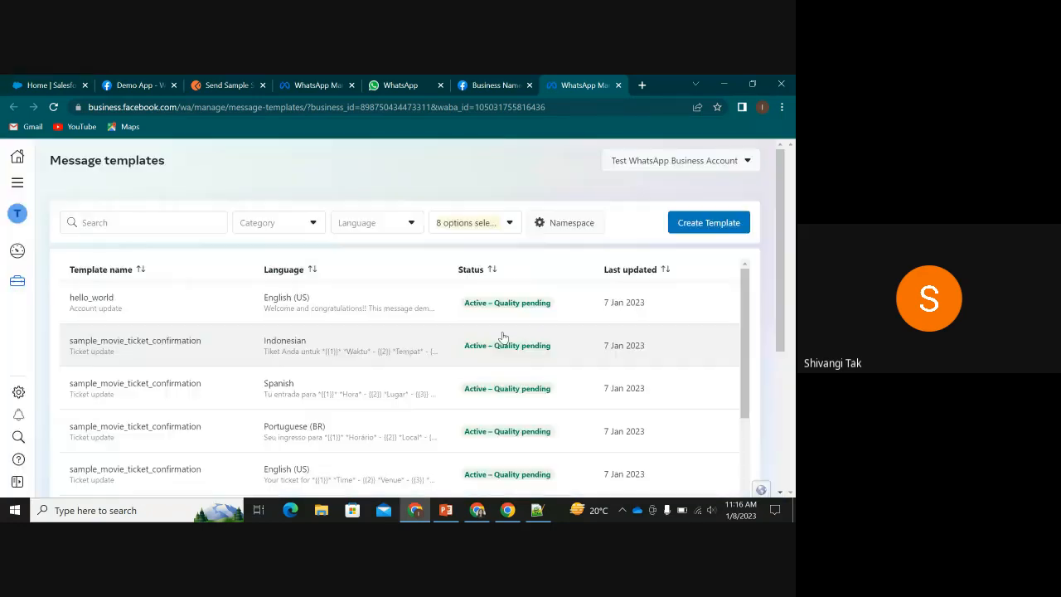
scroll(504, 327, down, 10)
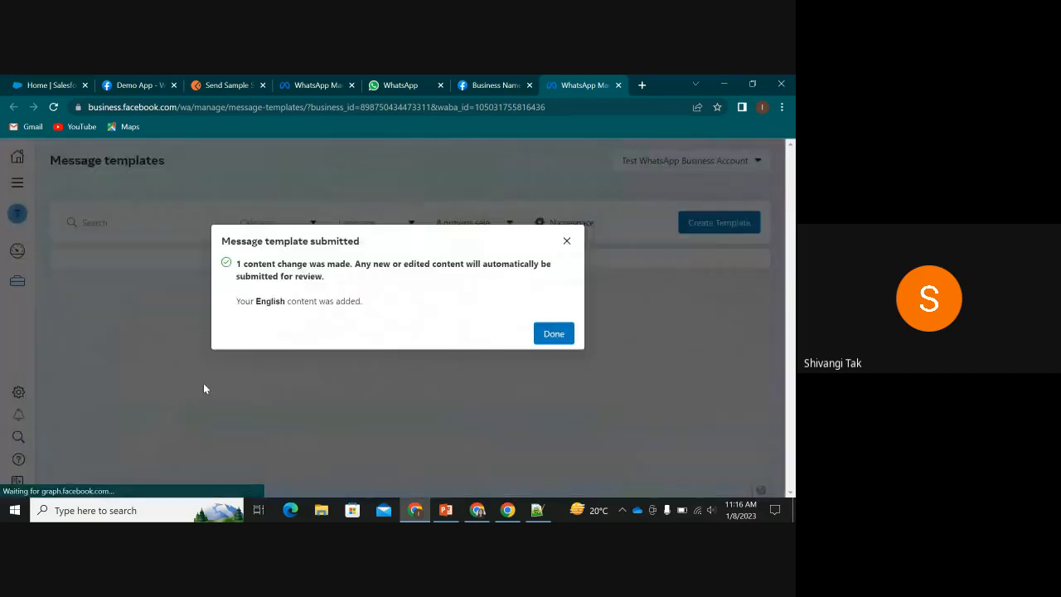
Dismiss the submission notice and open demotemplate to see its In review status.
click(560, 336)
scroll(644, 407, down, 10)
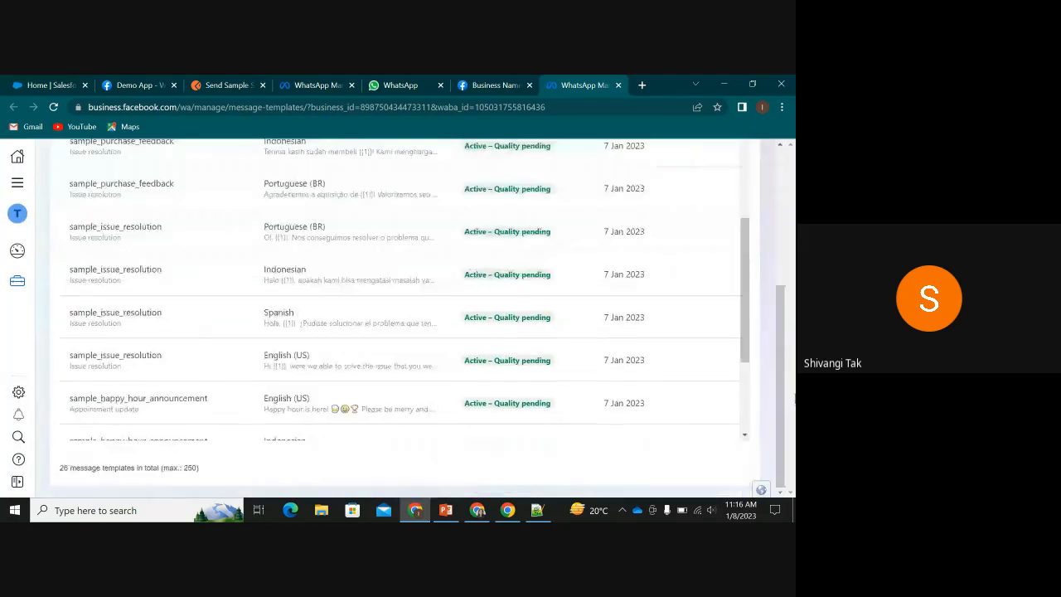
scroll(355, 405, down, 3)
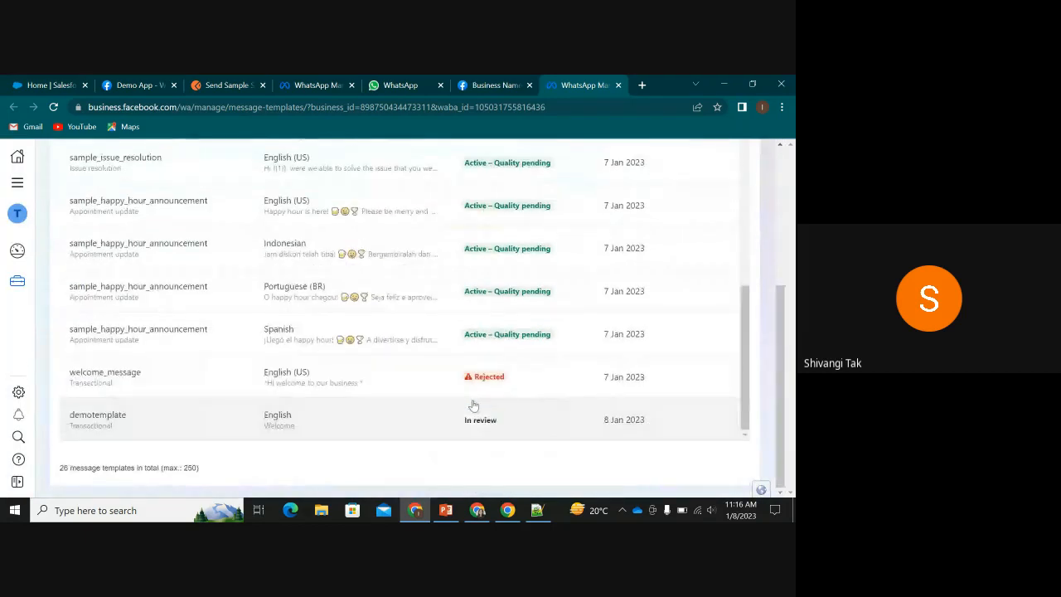
click(256, 427)
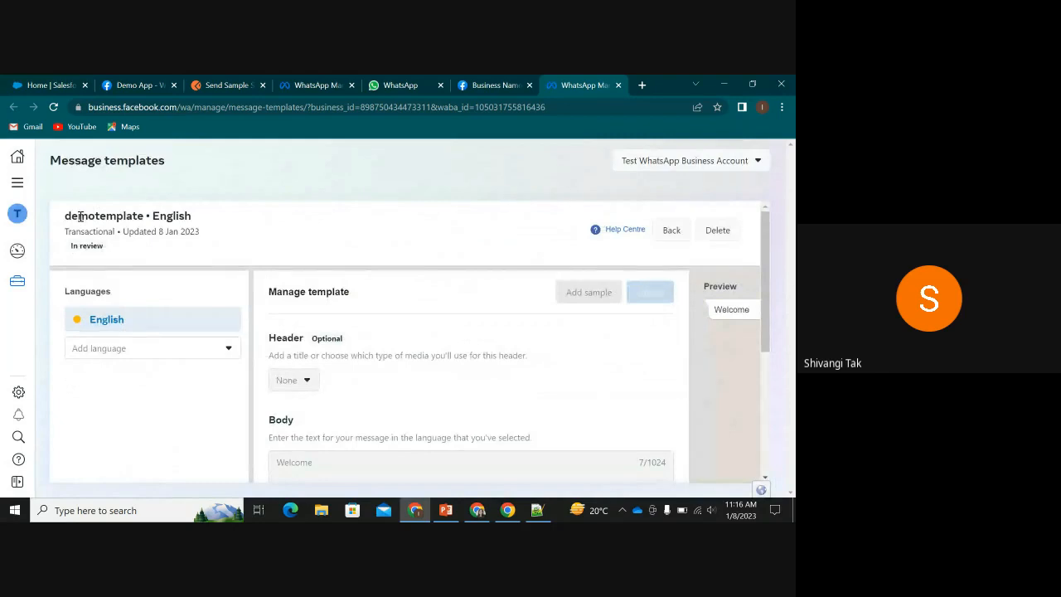
double_click(80, 215)
click(452, 242)
mouse_move(82, 250)
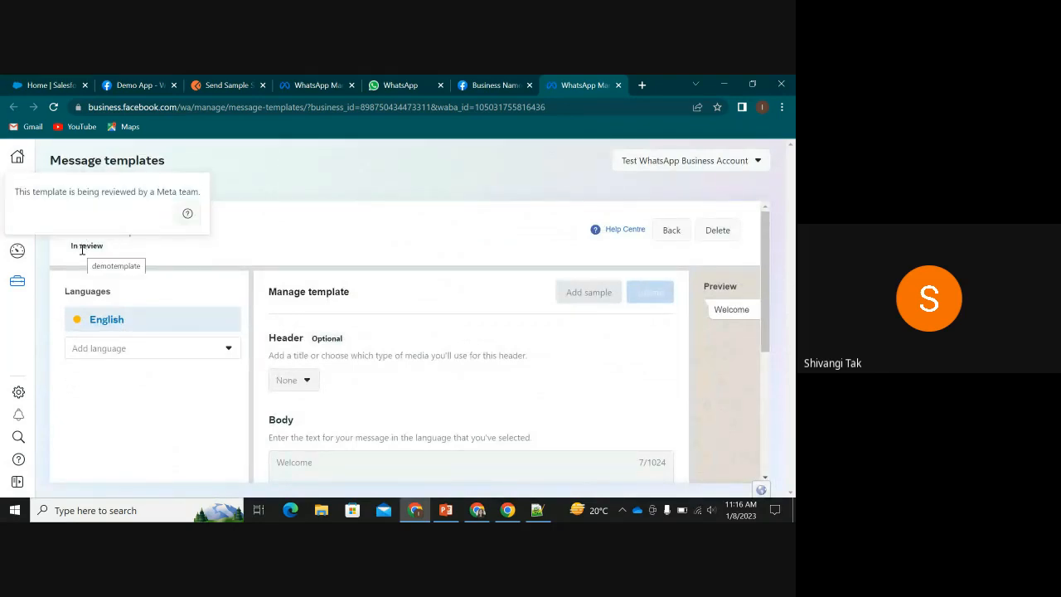
Go back to the templates list and return to the developer console quickstart page.
click(677, 235)
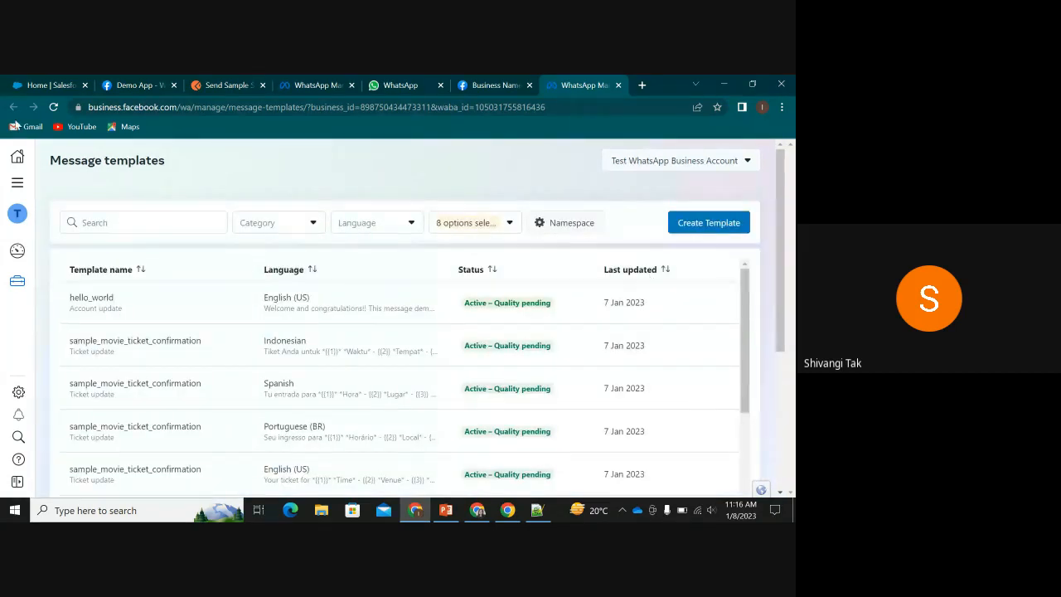
click(496, 85)
scroll(637, 255, down, 5)
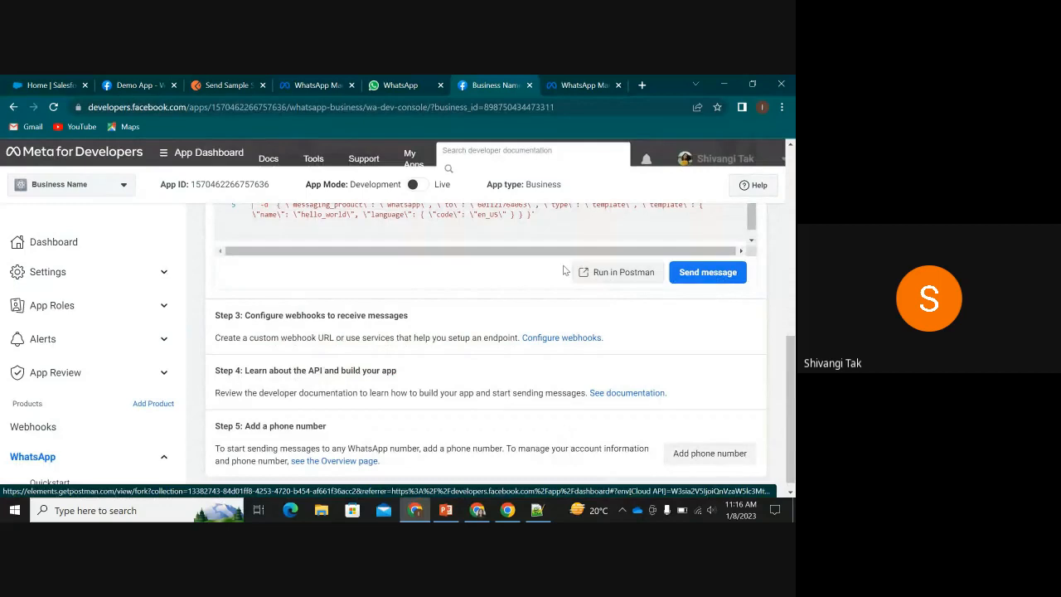
Launch the Step 2 sample request from the Meta developer console with Run in Postman.
click(222, 84)
drag(222, 84, 581, 85)
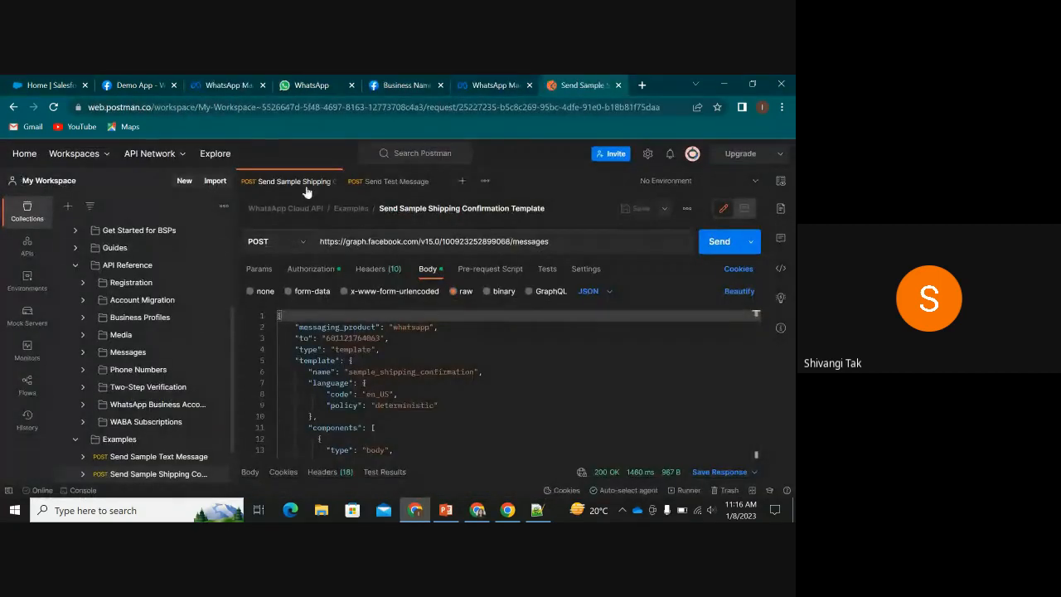
scroll(146, 282, up, 5)
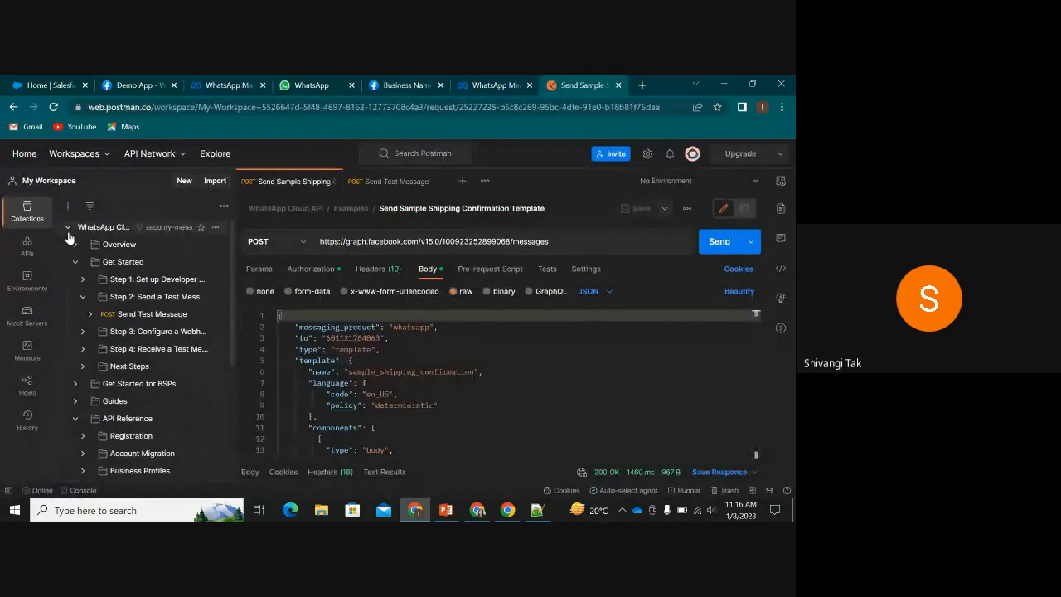
click(477, 83)
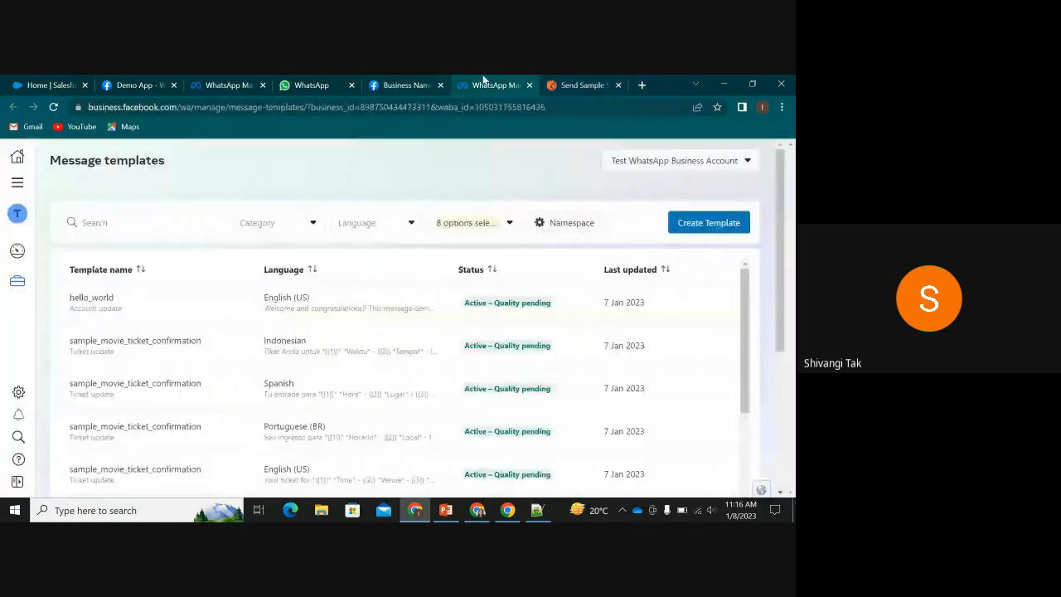
click(414, 83)
scroll(636, 453, up, 3)
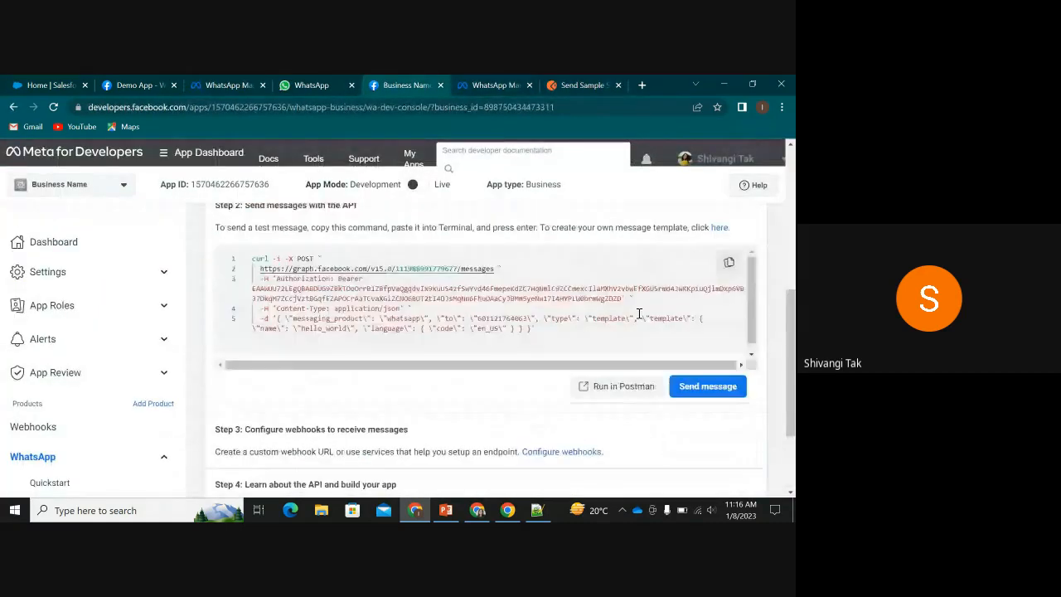
click(613, 386)
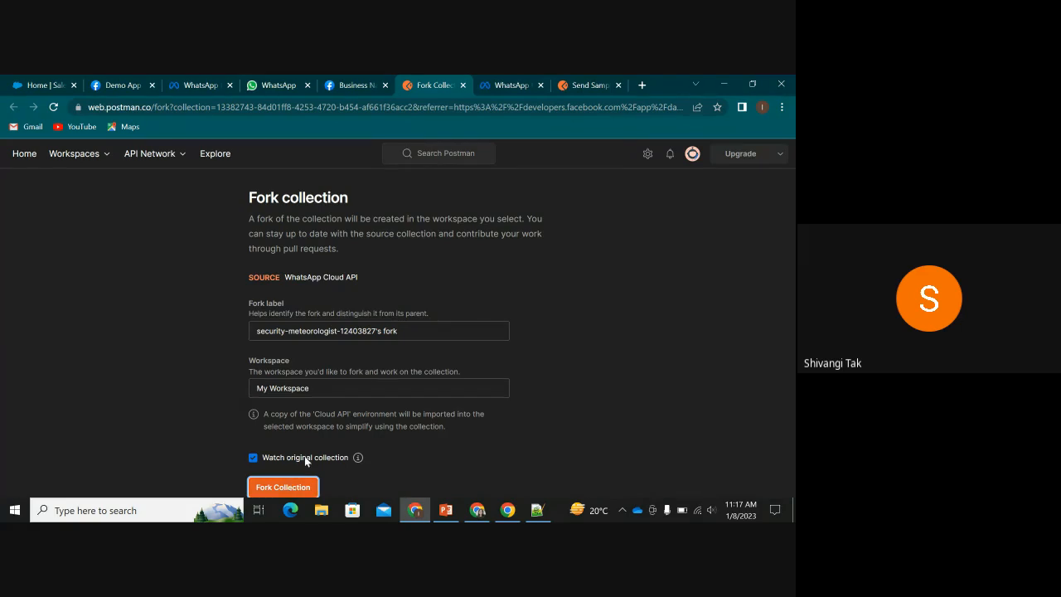
Close the Fork collection page and inspect the shipping request's URL and phone number ID.
click(586, 81)
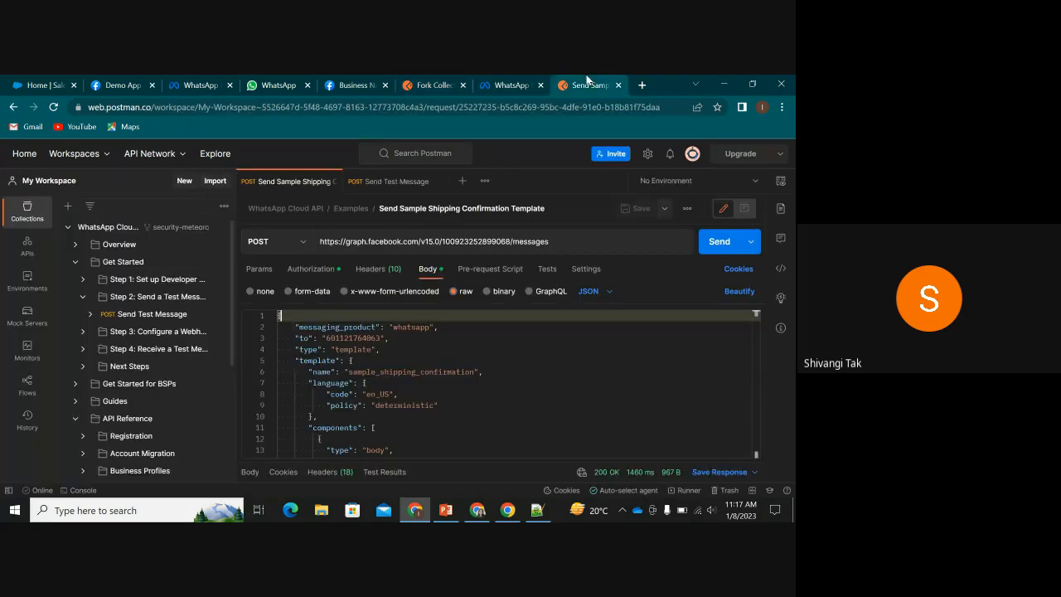
click(461, 85)
scroll(86, 411, down, 1)
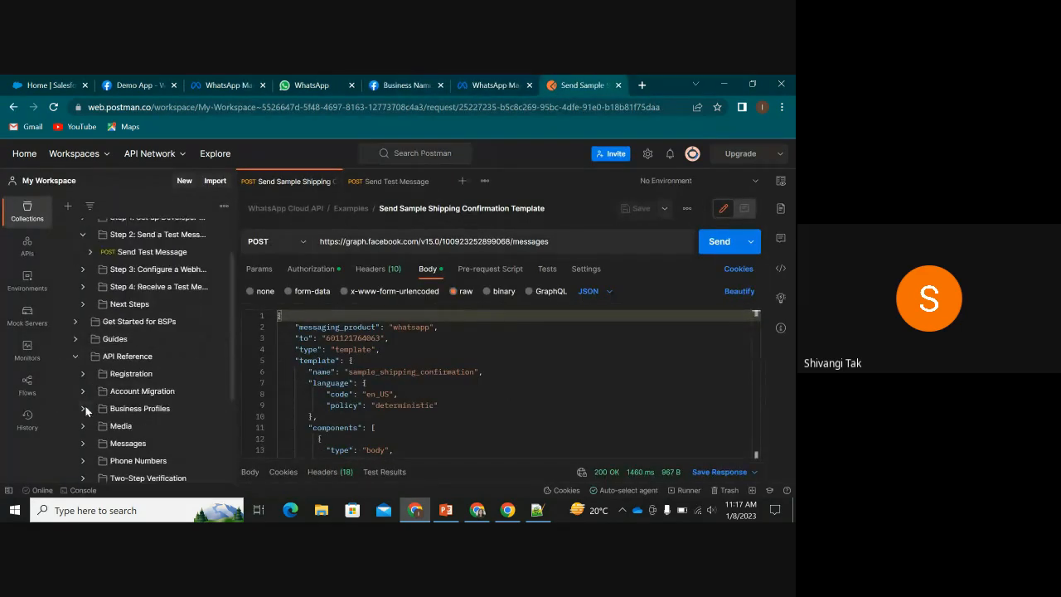
scroll(86, 411, down, 3)
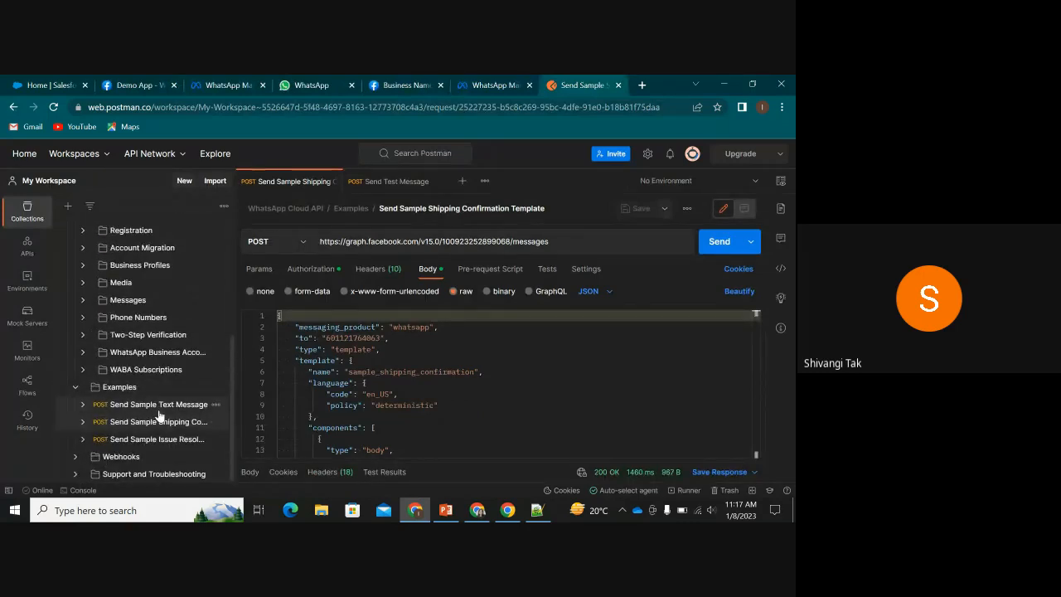
click(340, 402)
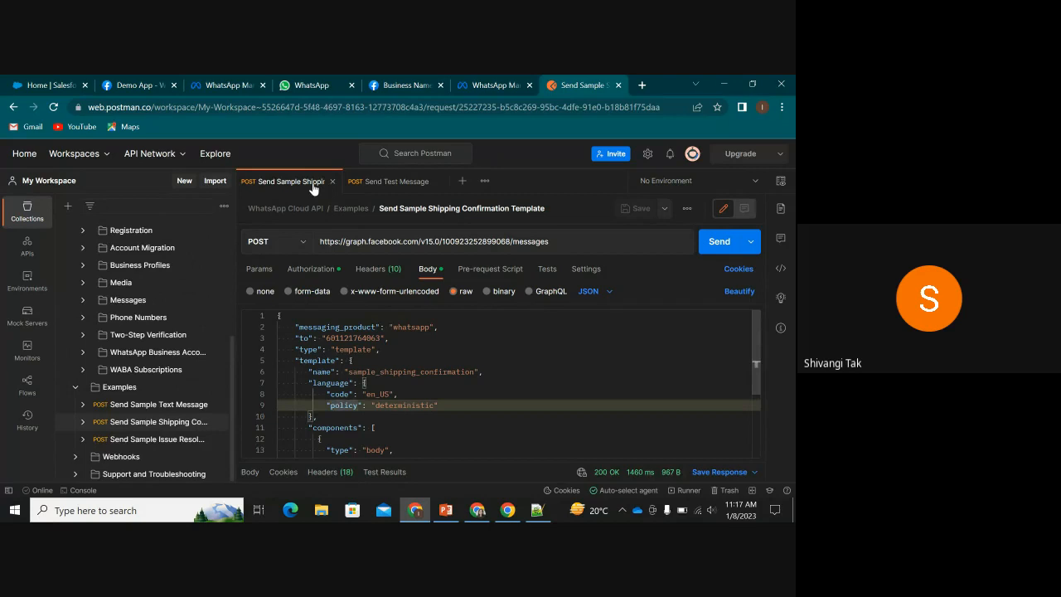
click(327, 243)
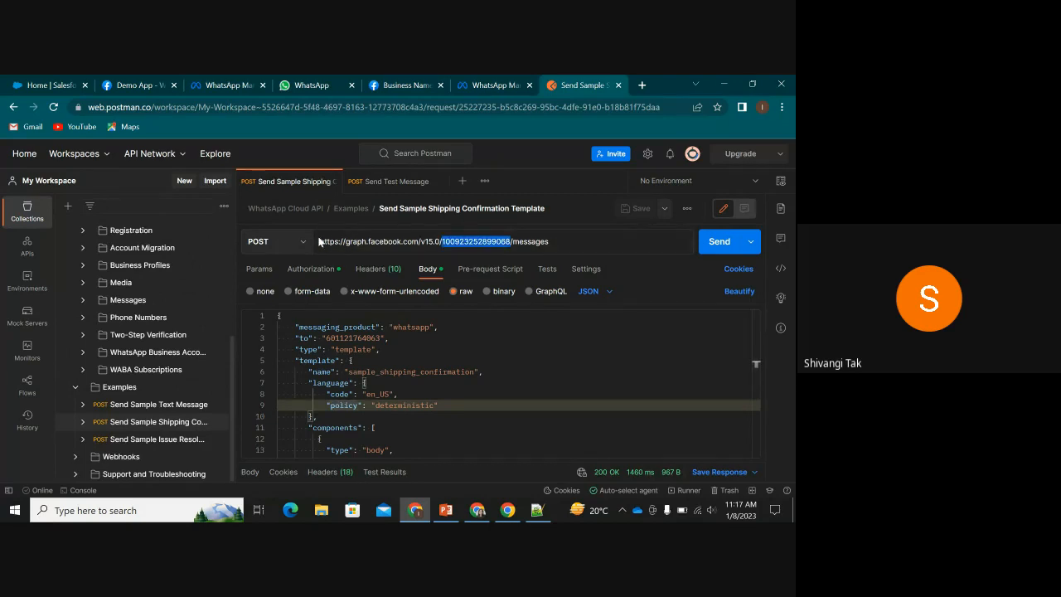
drag(321, 241, 618, 244)
click(618, 243)
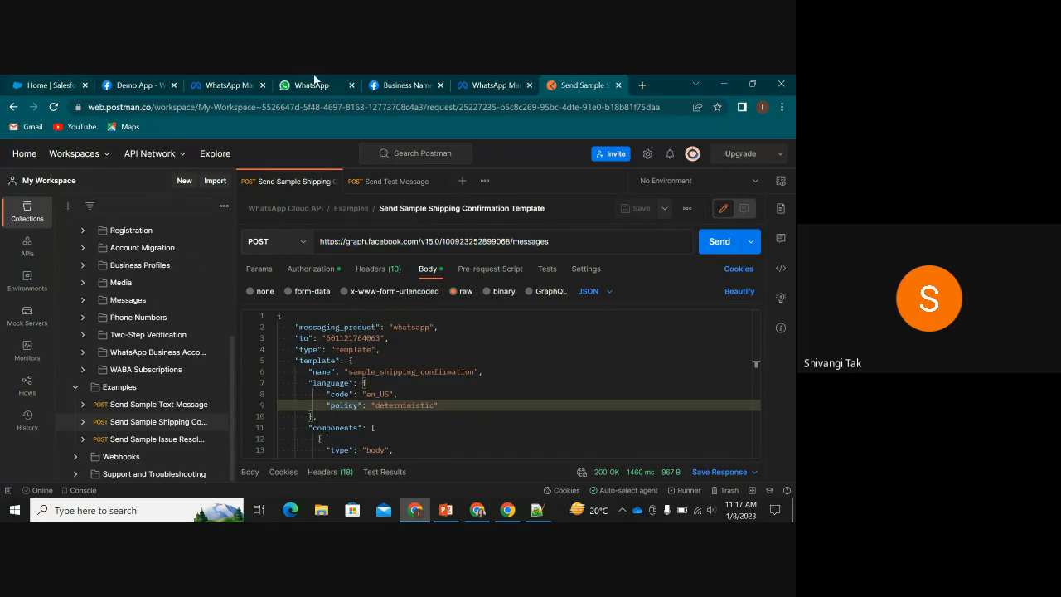
Compare with the console's curl messages URL, then view the request's full bearer token.
click(396, 83)
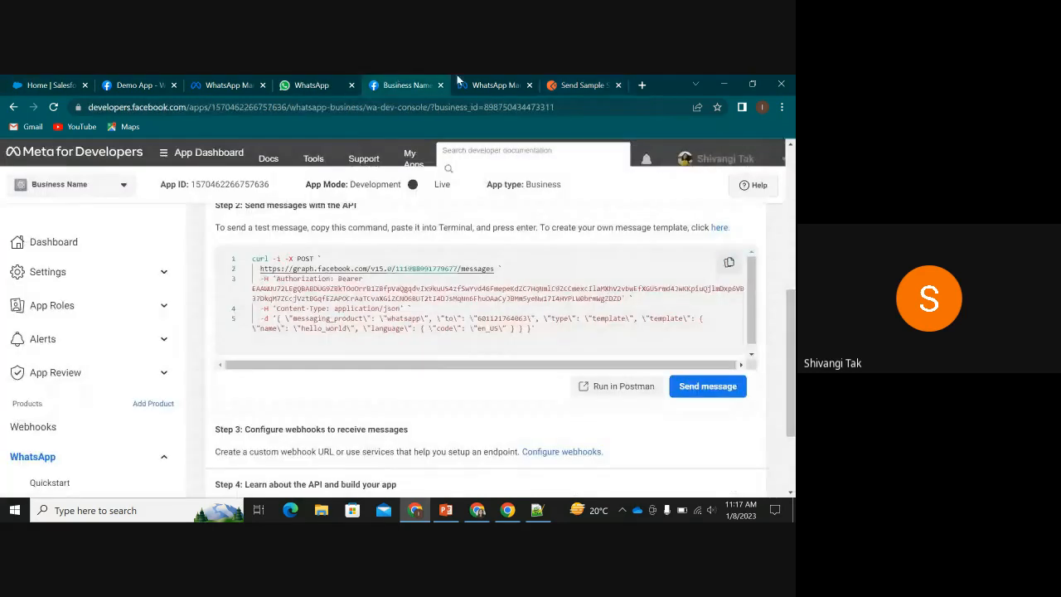
triple_click(361, 269)
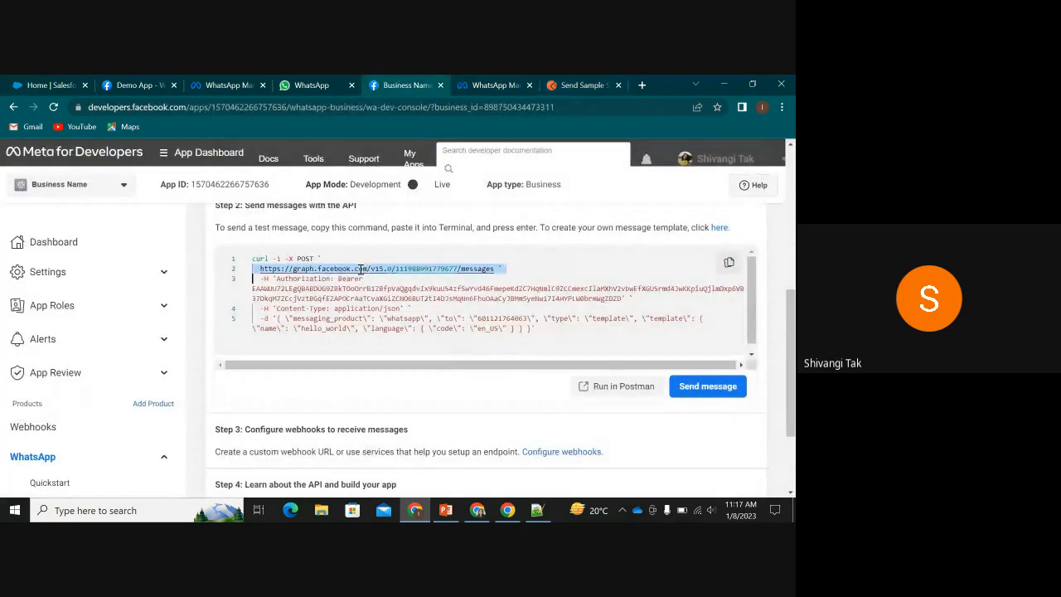
click(550, 83)
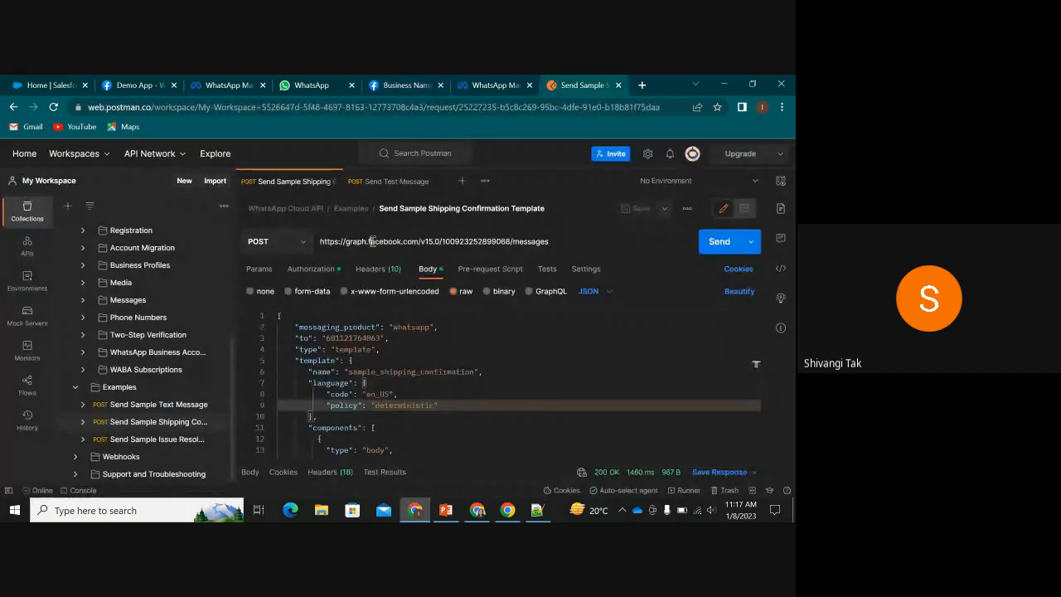
click(296, 271)
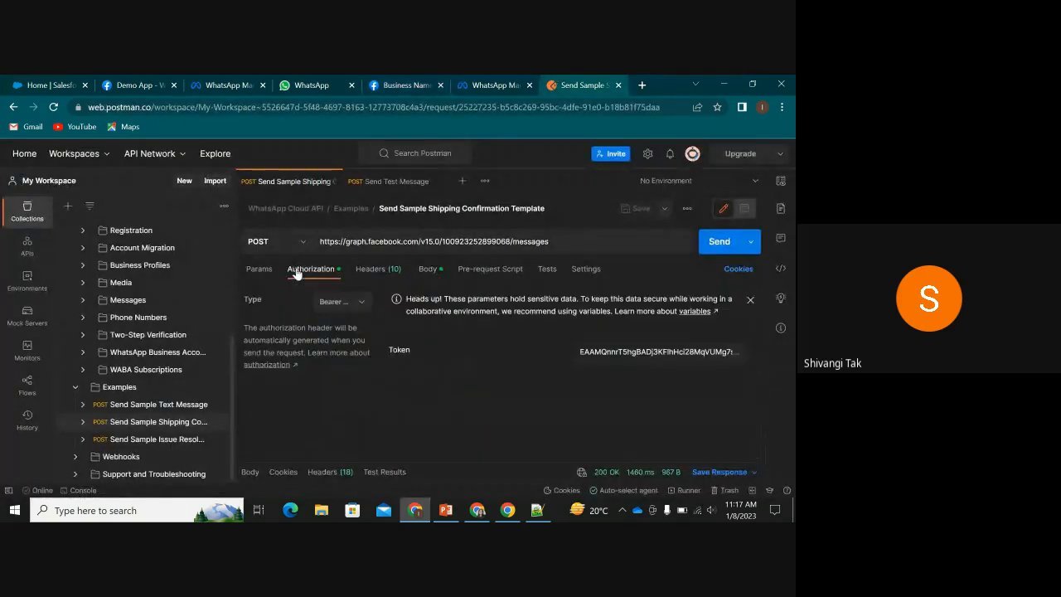
click(653, 352)
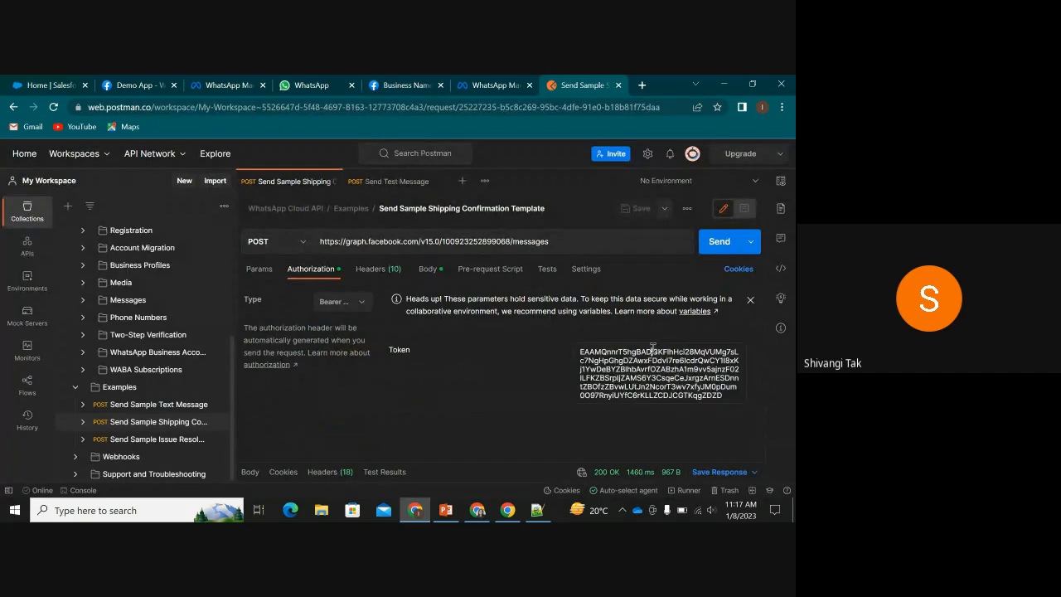
click(483, 83)
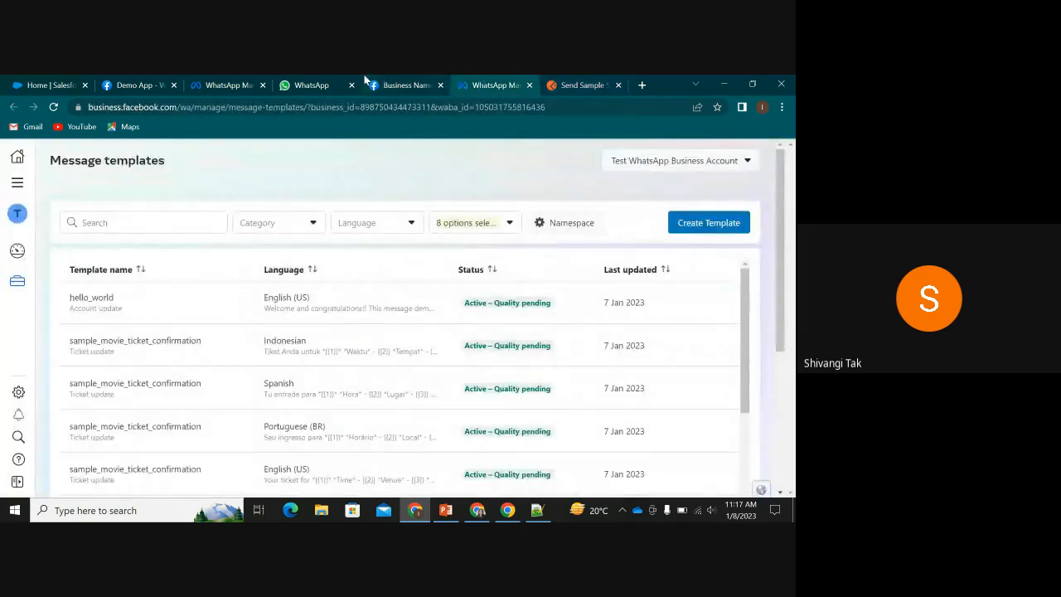
click(365, 80)
scroll(426, 267, up, 5)
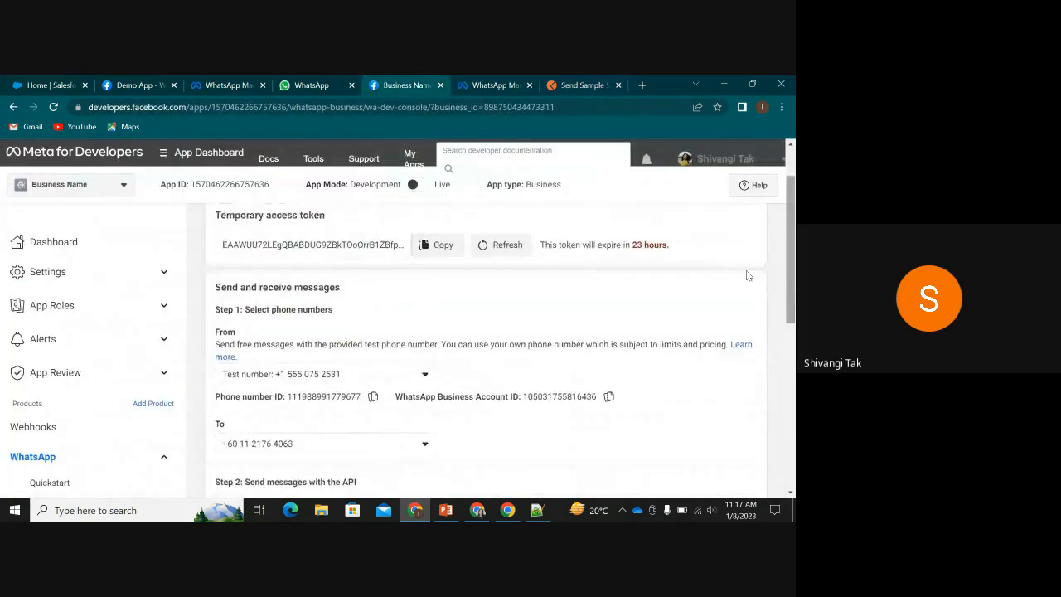
Copy sample_shipping_confirmation from the request body and search for it in the message templates list.
click(572, 80)
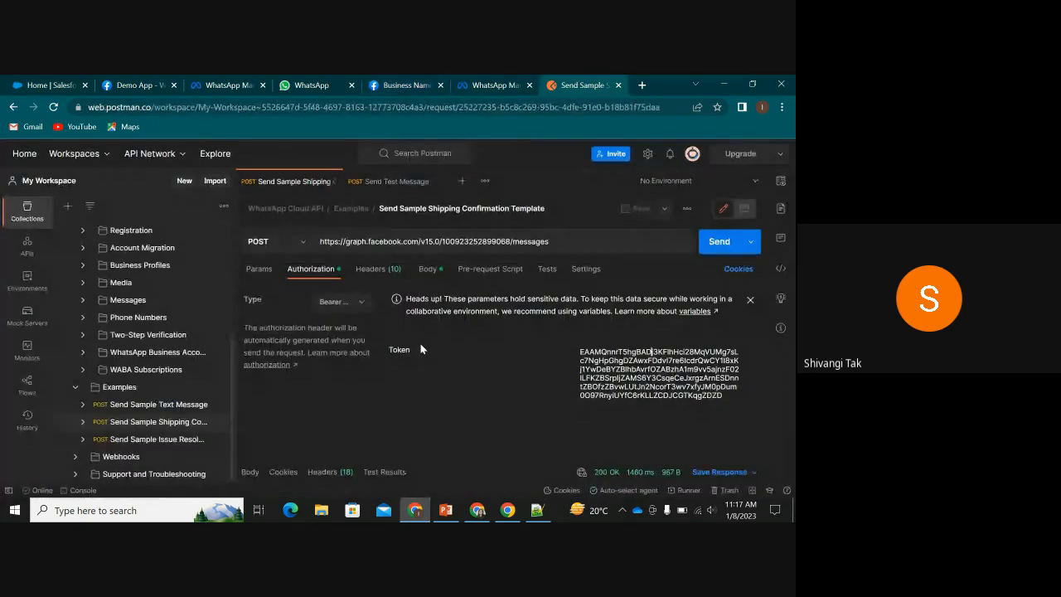
click(428, 269)
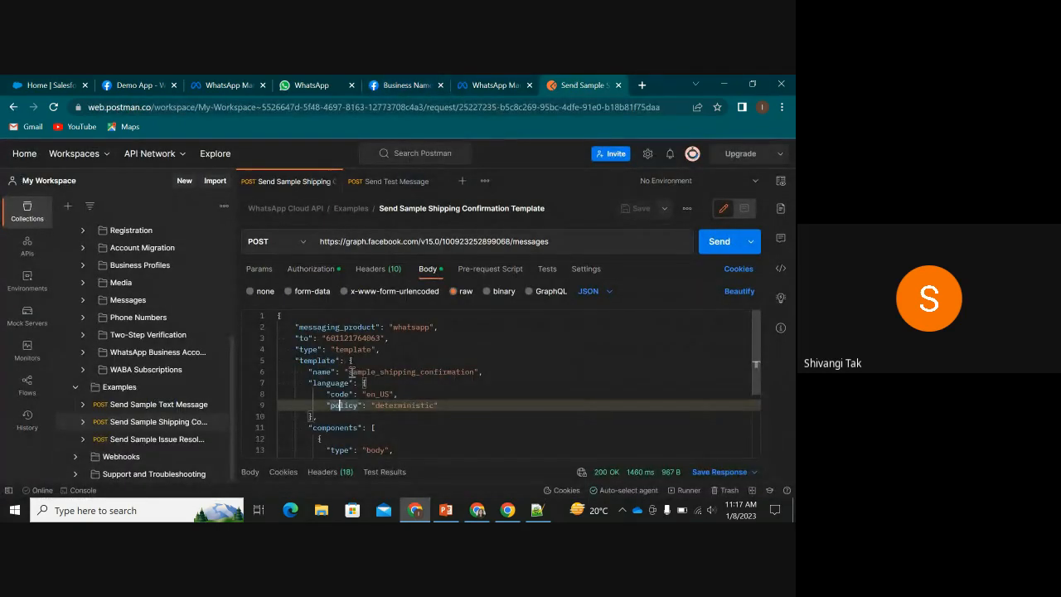
drag(349, 373, 471, 372)
key(ctrl+c)
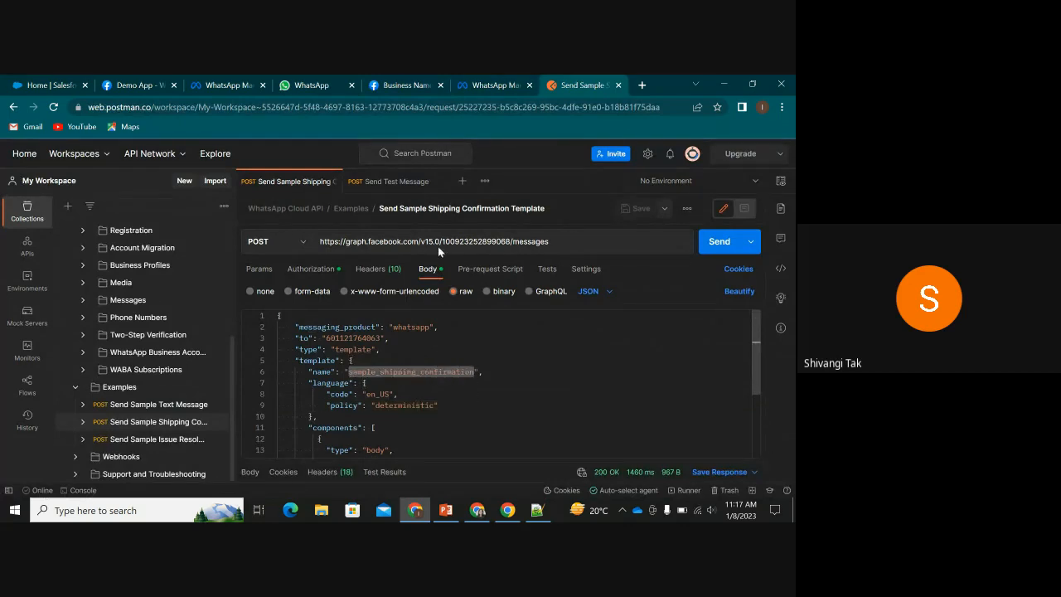
key(ctrl+shift+Tab)
key(ctrl+f)
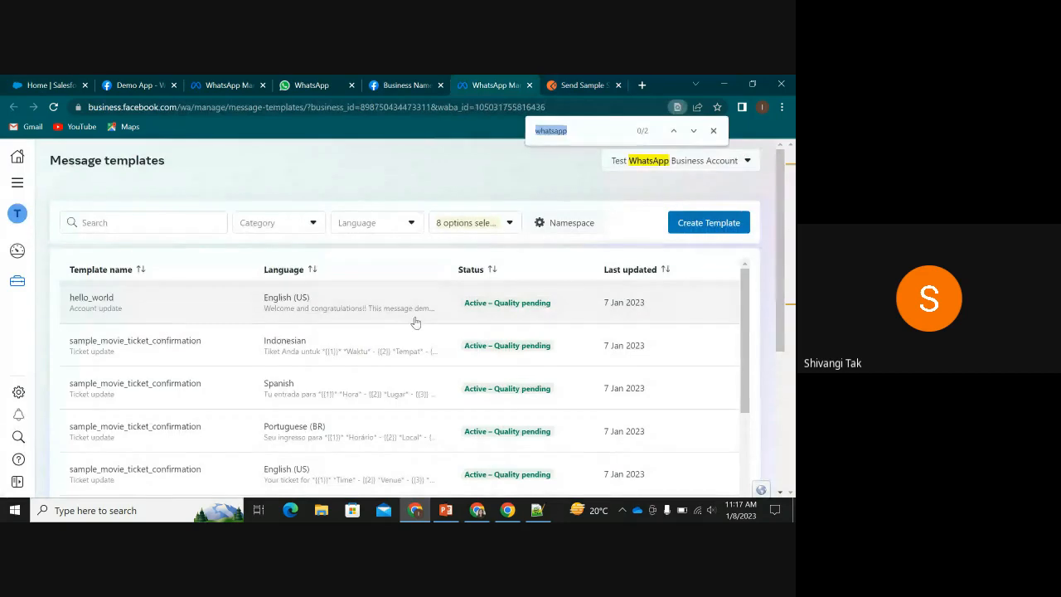
key(ctrl+v)
scroll(199, 422, down, 3)
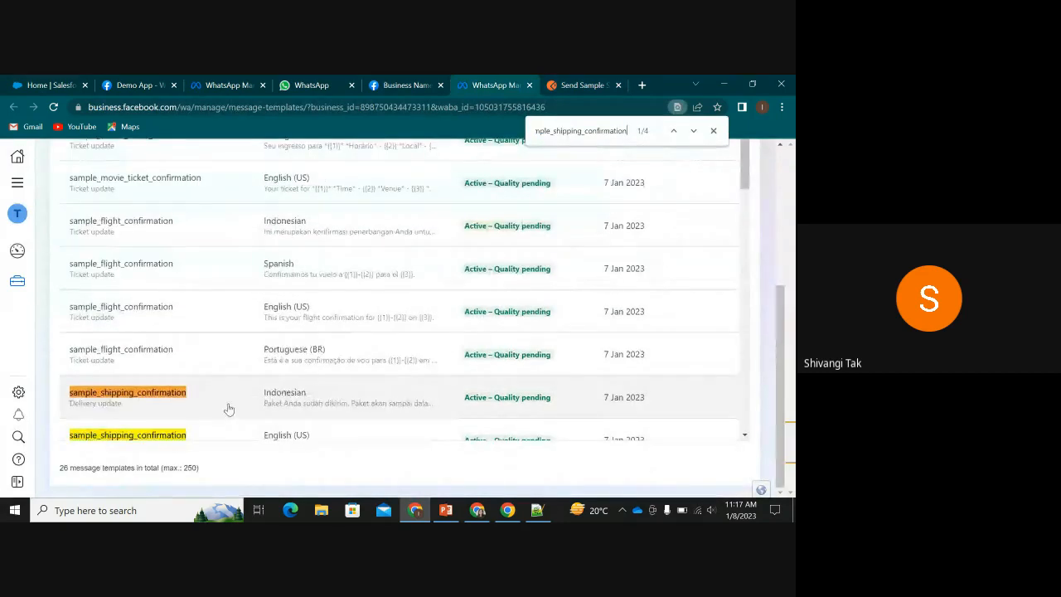
scroll(169, 410, down, 1)
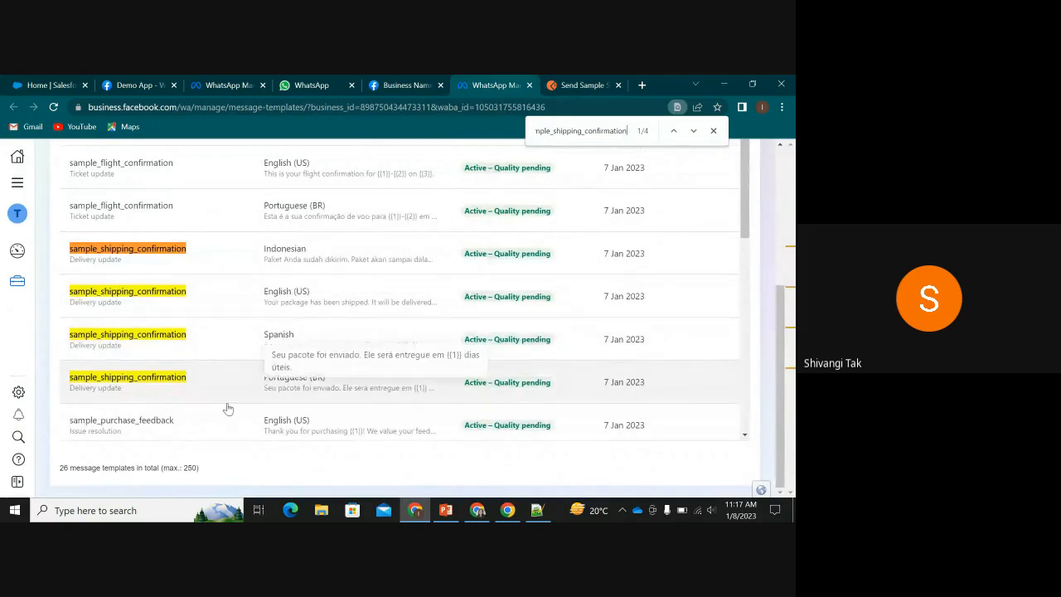
scroll(270, 427, down, 1)
scroll(270, 431, down, 1)
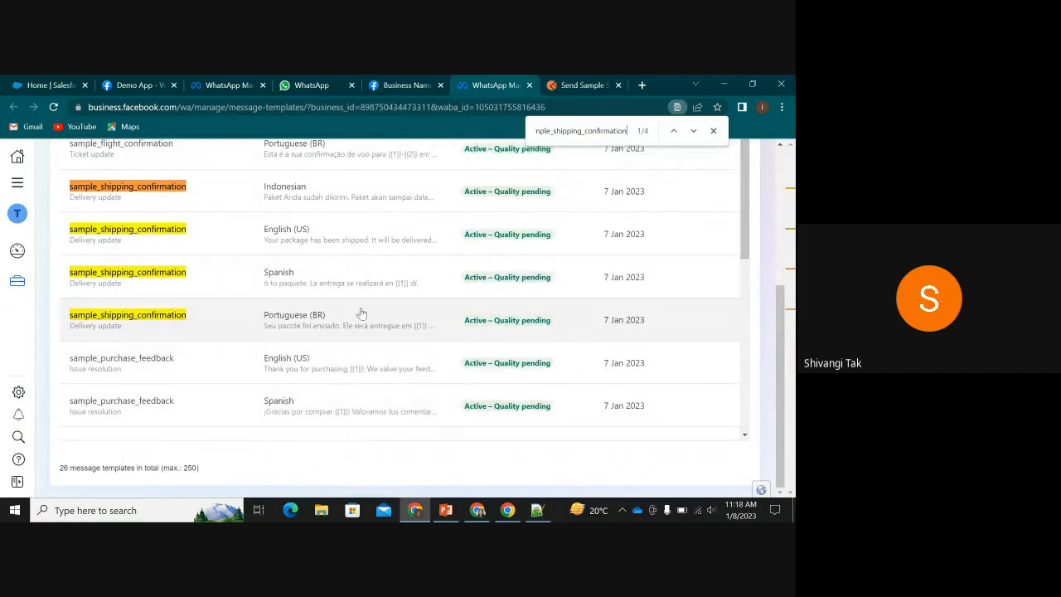
scroll(125, 348, up, 3)
click(580, 85)
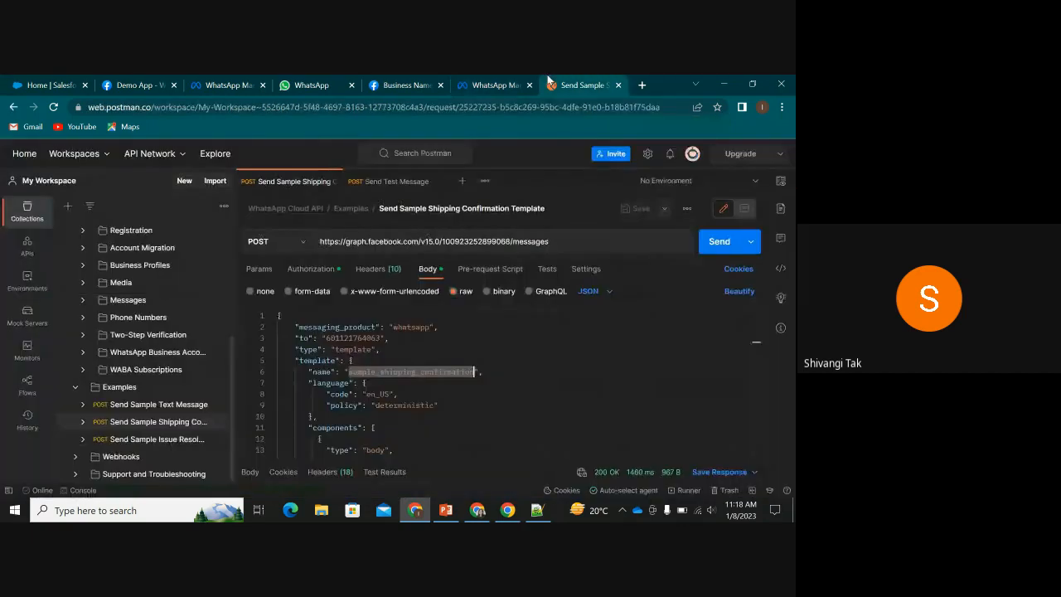
Review the body's template name sample_shipping_confirmation and its en_US language code.
click(375, 399)
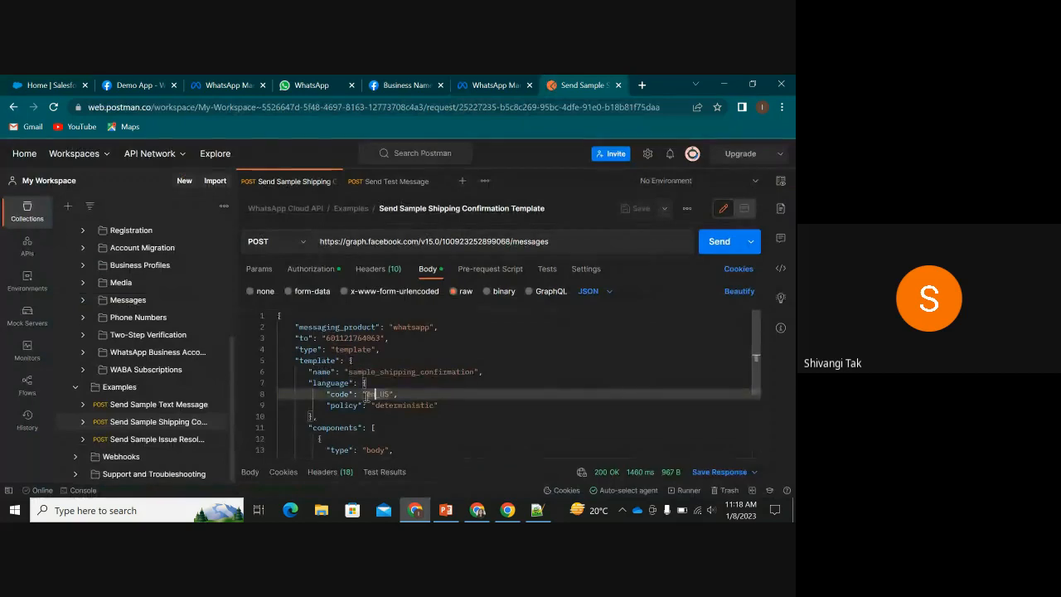
double_click(372, 396)
click(399, 394)
drag(366, 393, 385, 393)
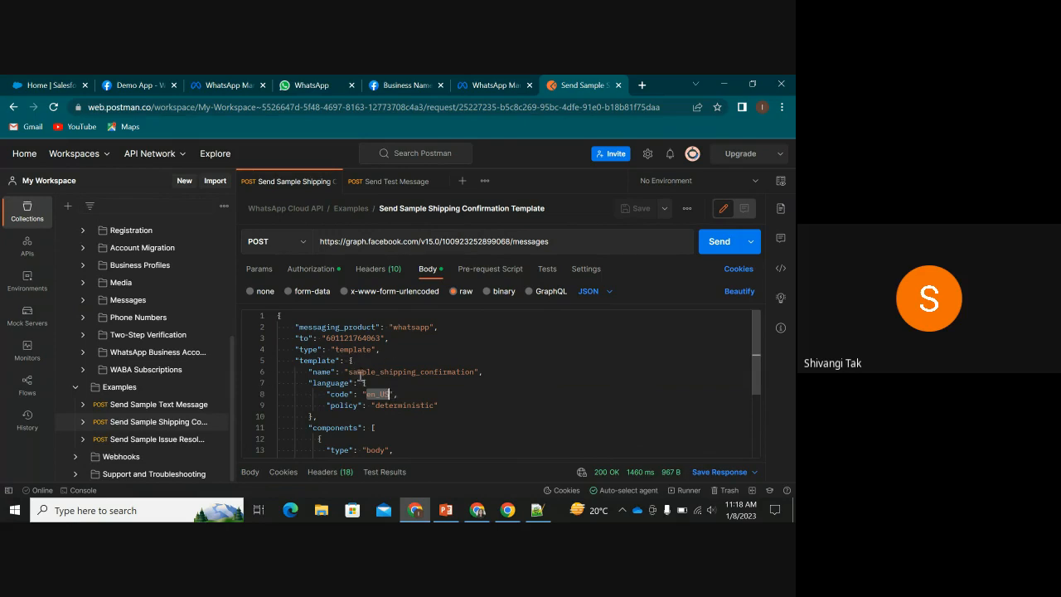
double_click(360, 373)
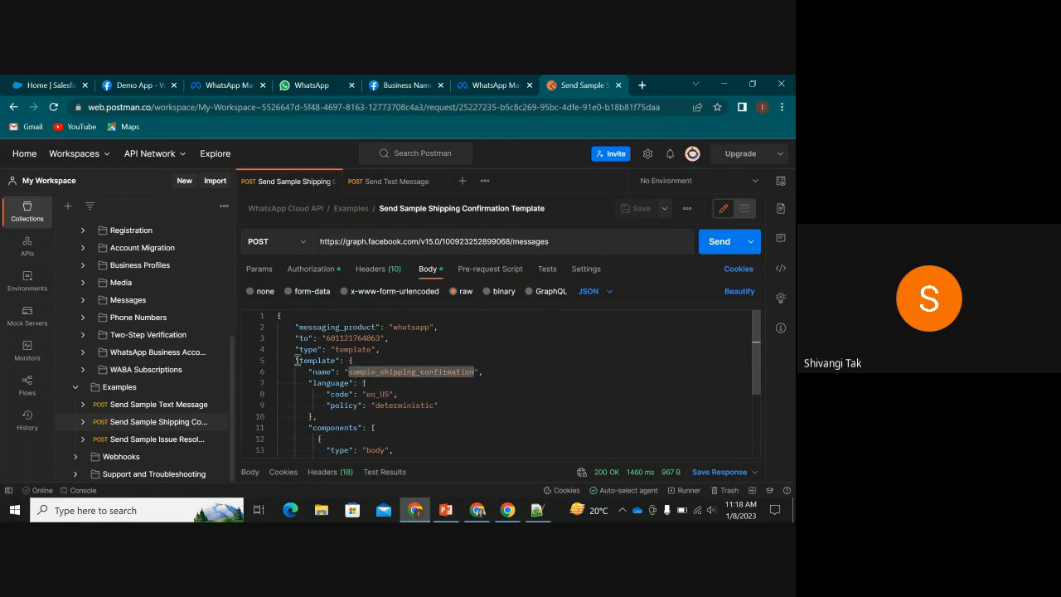
drag(311, 375, 410, 407)
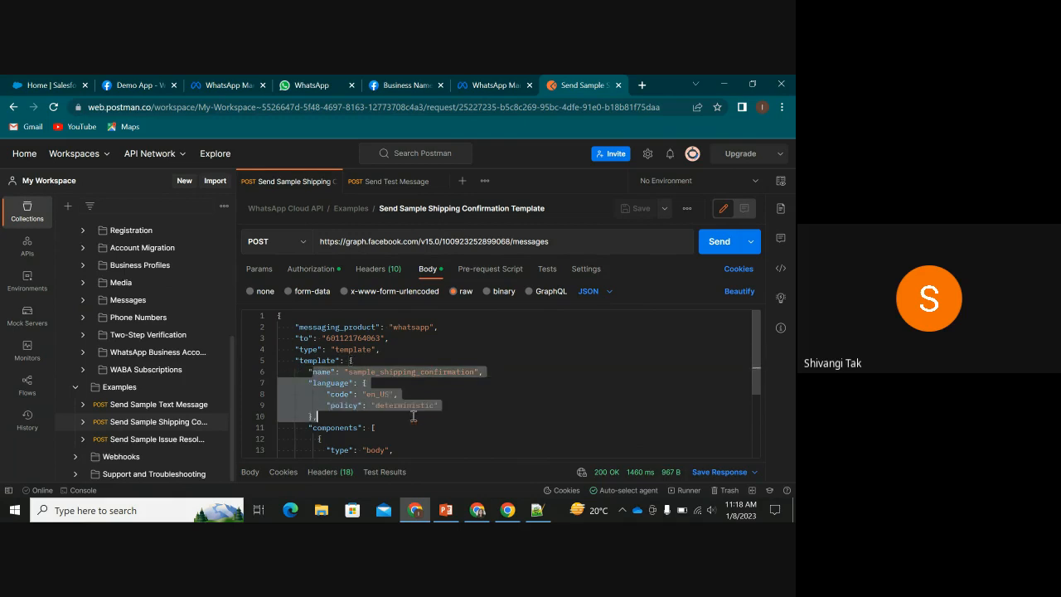
click(415, 418)
Review the body component's parameters, a single text parameter with value "2".
scroll(414, 419, down, 3)
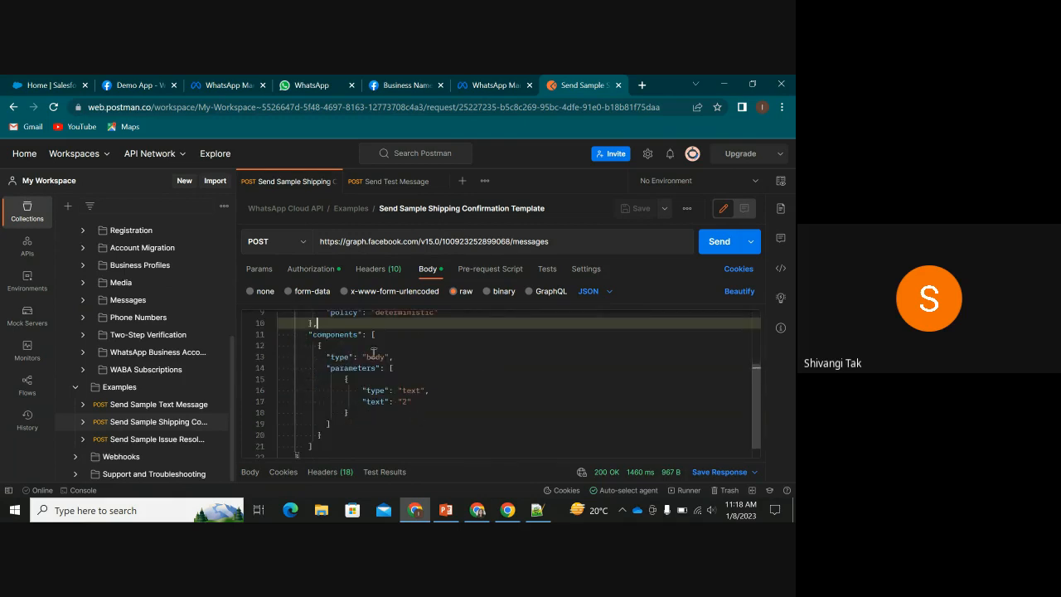
double_click(375, 391)
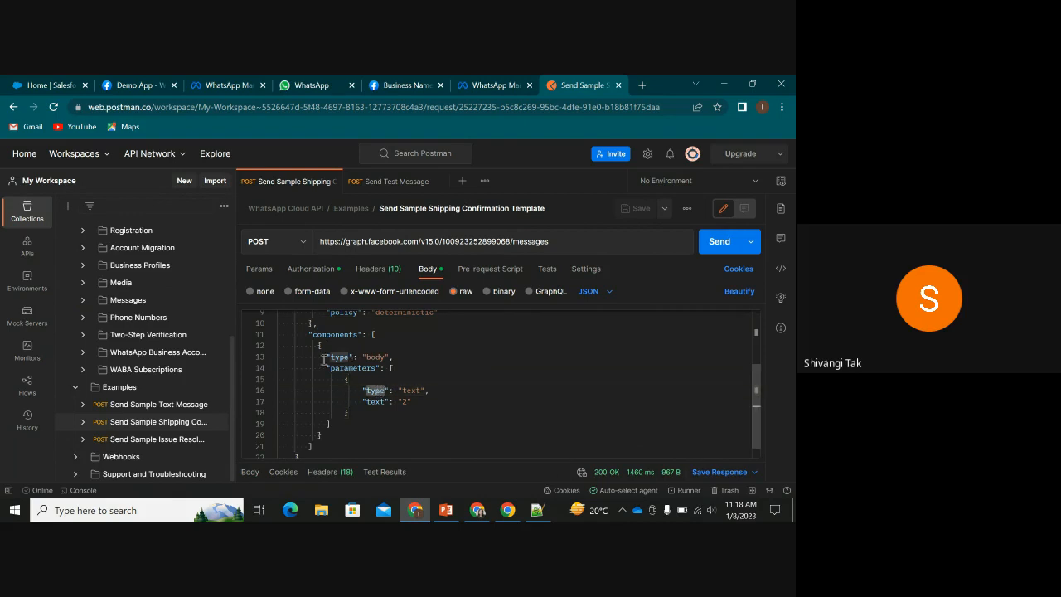
drag(324, 358, 369, 412)
click(371, 413)
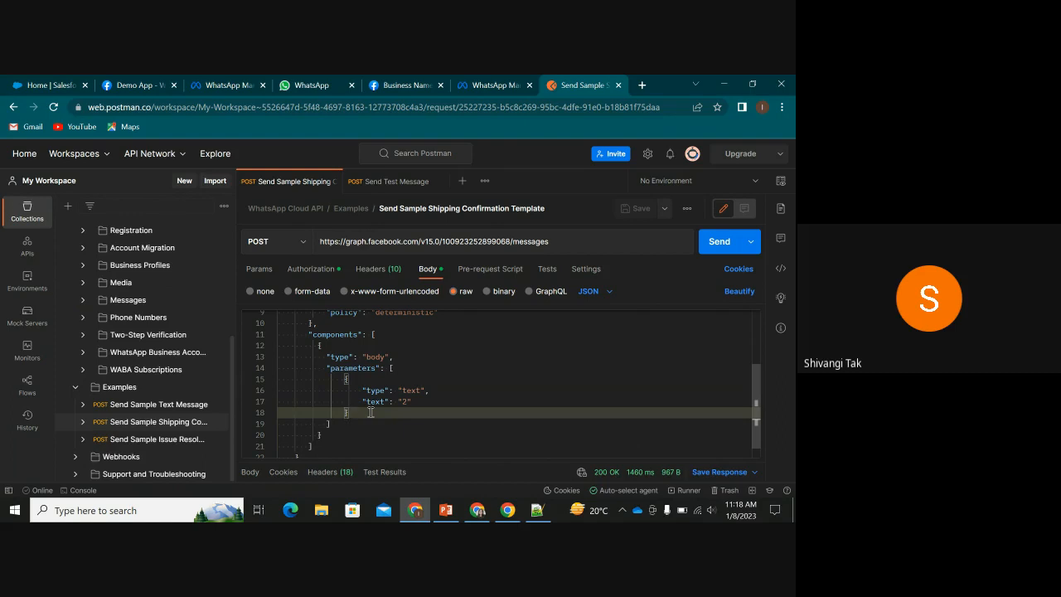
double_click(408, 391)
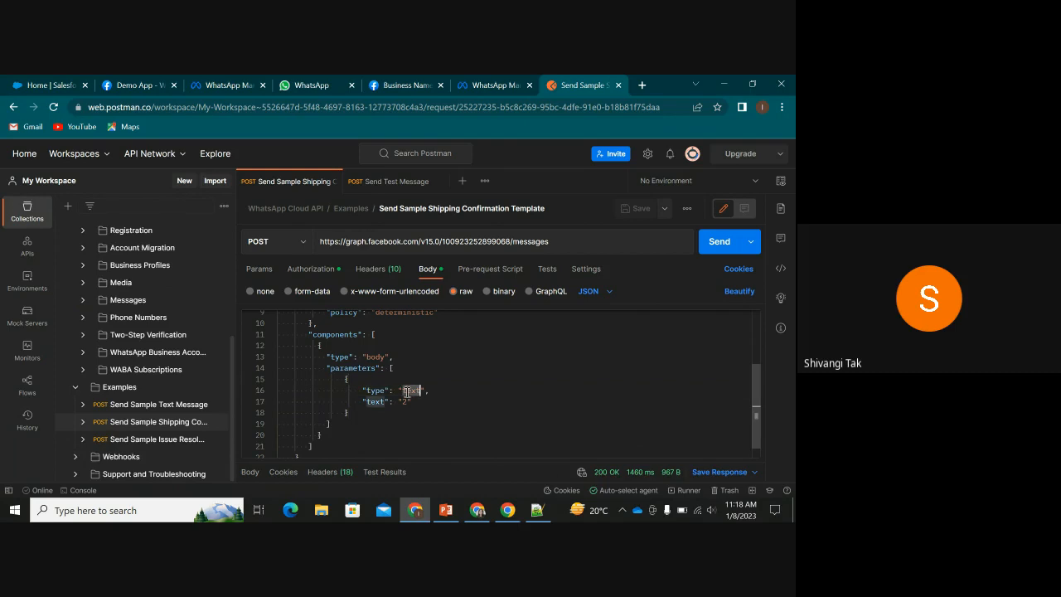
scroll(407, 401, up, 3)
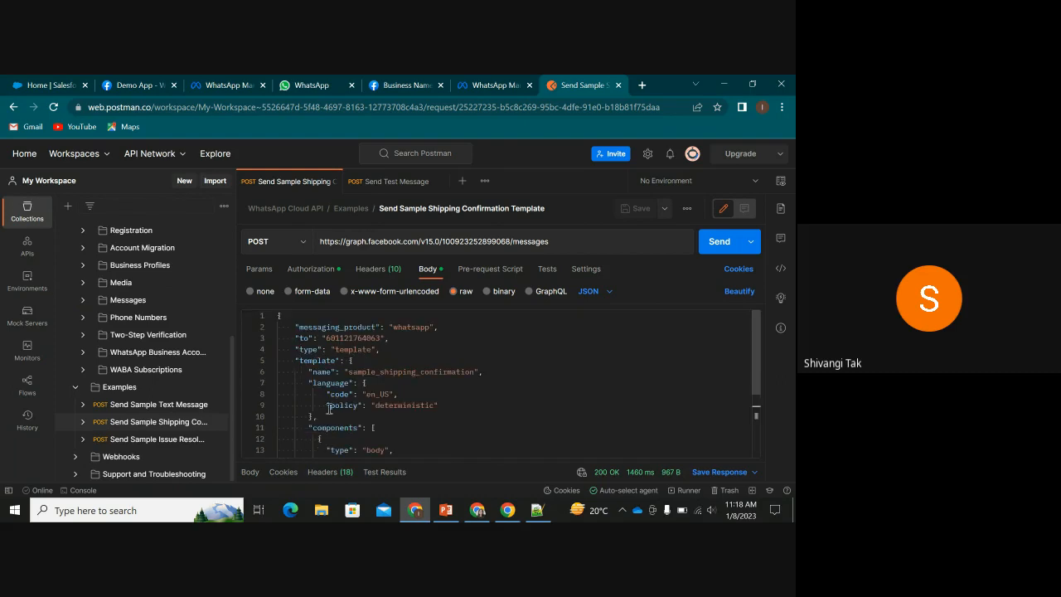
click(383, 395)
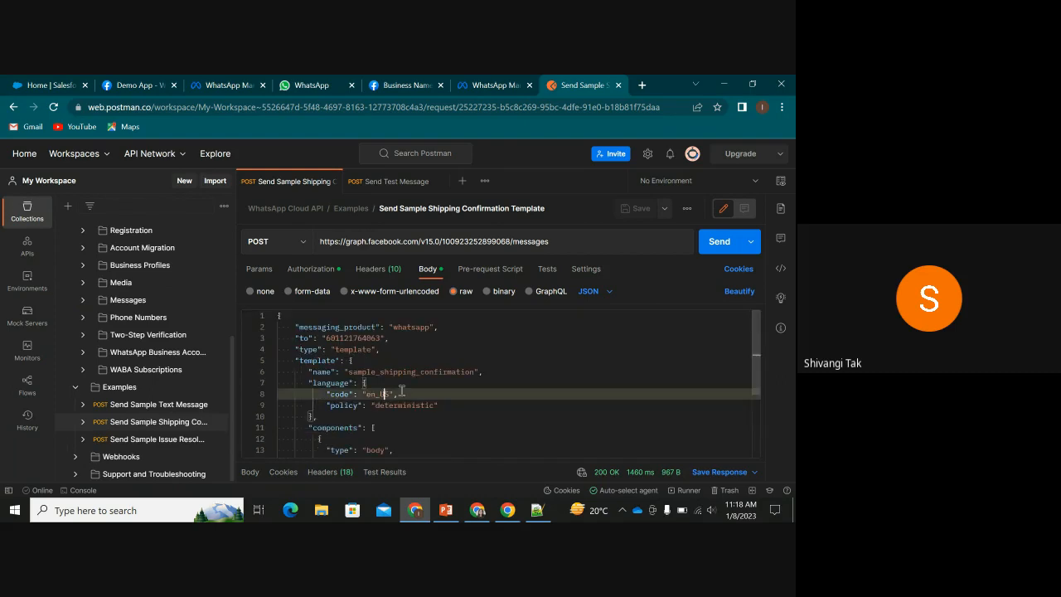
Send the shipping confirmation request and see it arrive in the WhatsApp business chat.
click(716, 244)
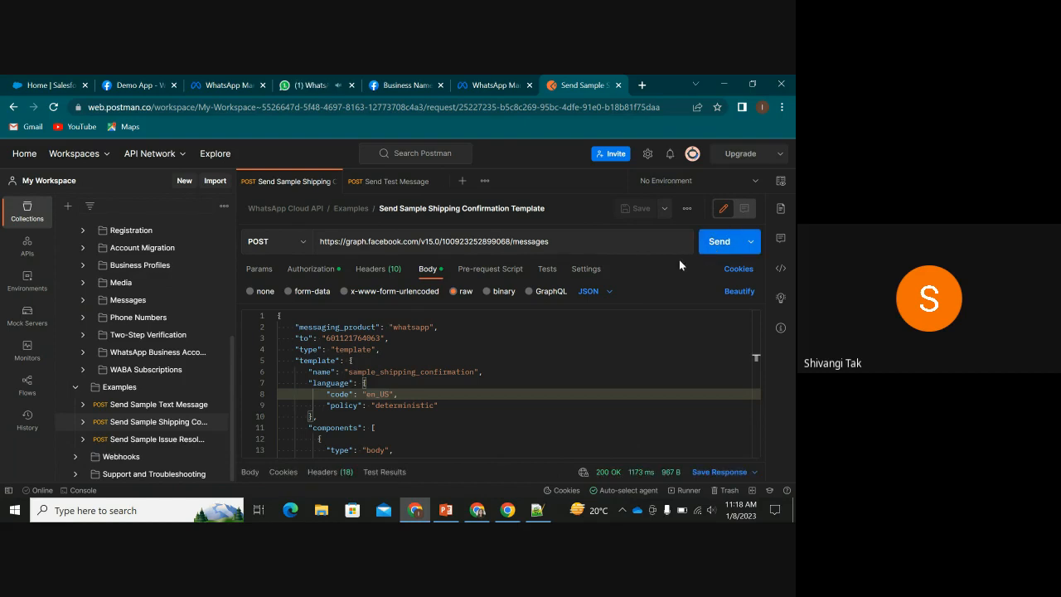
click(310, 83)
click(158, 229)
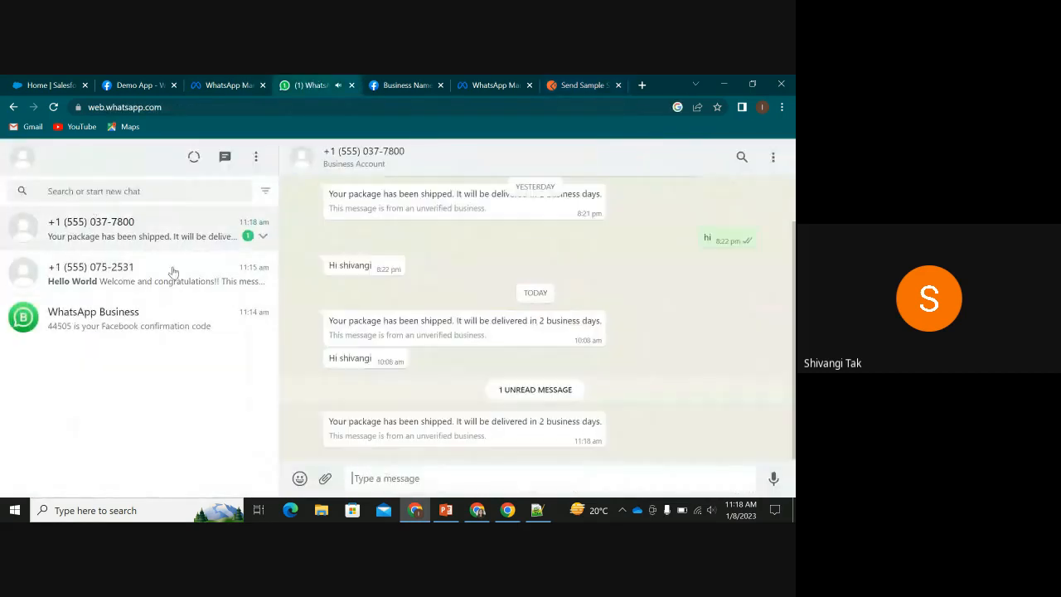
drag(331, 421, 462, 421)
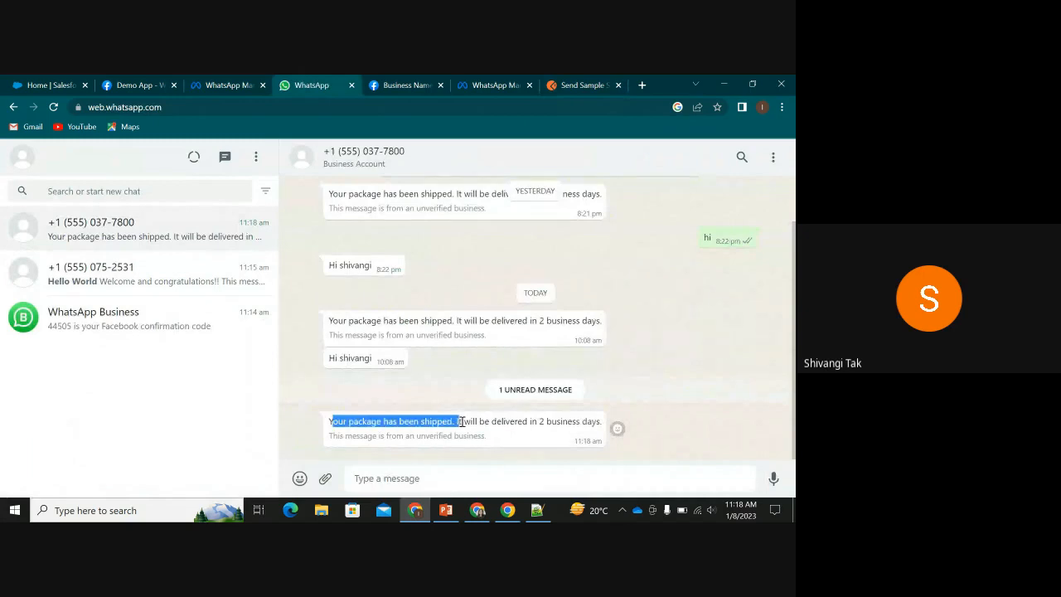
click(340, 421)
Open the Send Test Message request with its plain-text body in Postman.
click(580, 84)
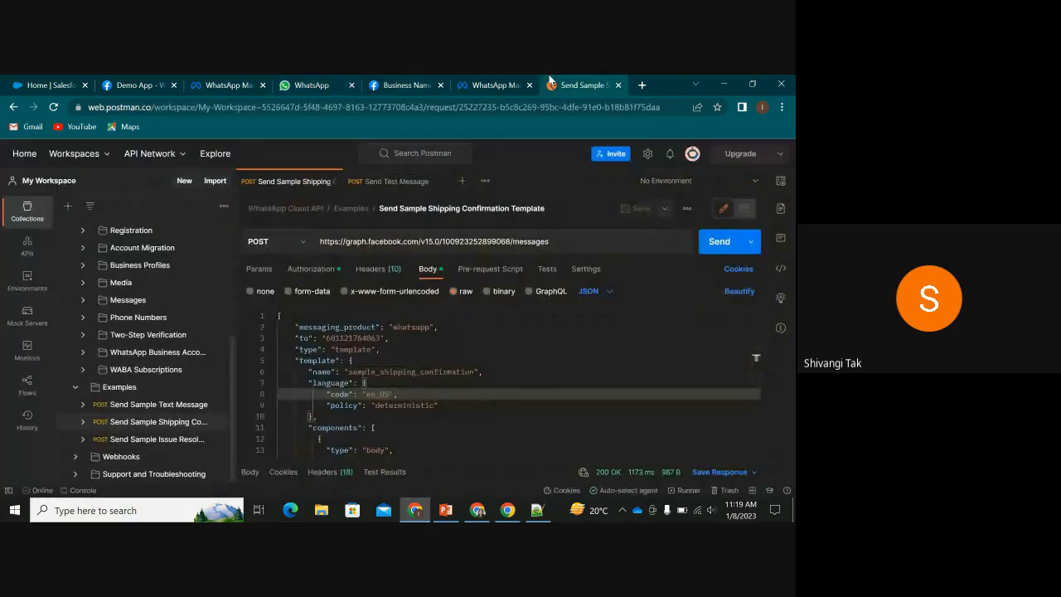
click(363, 188)
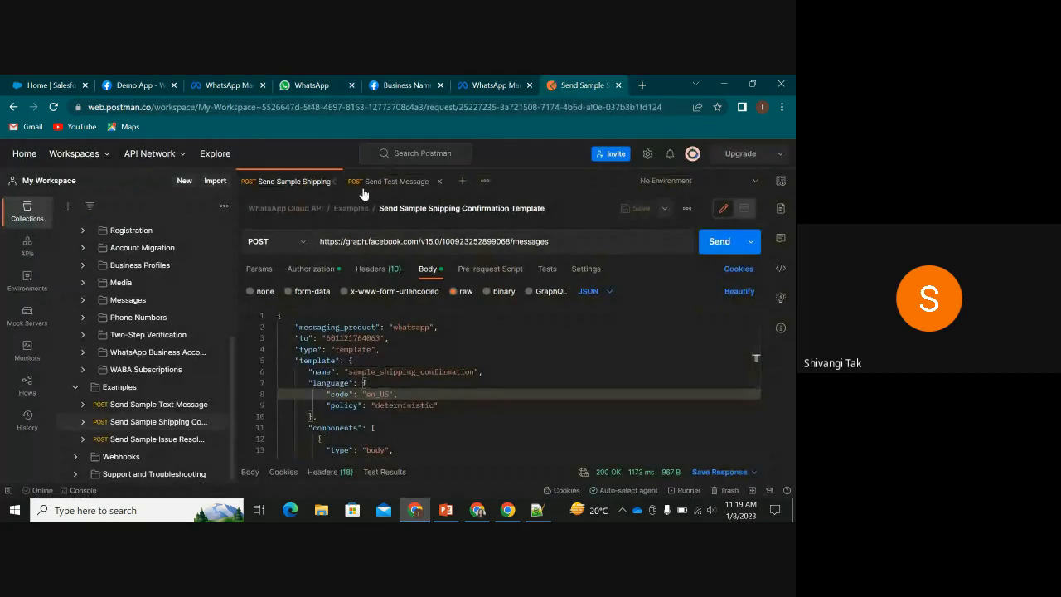
click(380, 349)
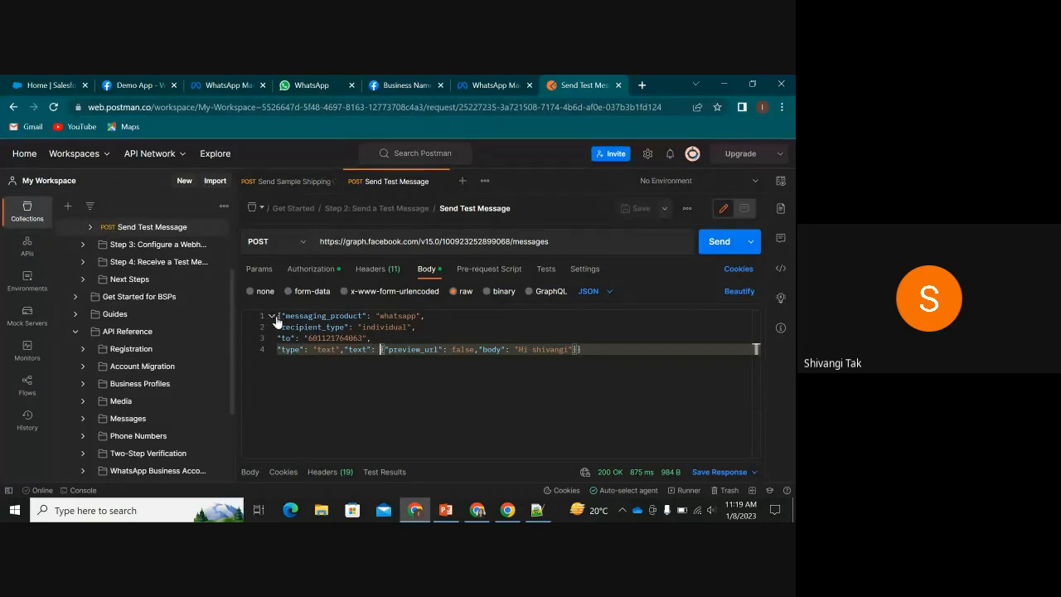
Reply 'Hi' in the WhatsApp Web business chat.
click(306, 85)
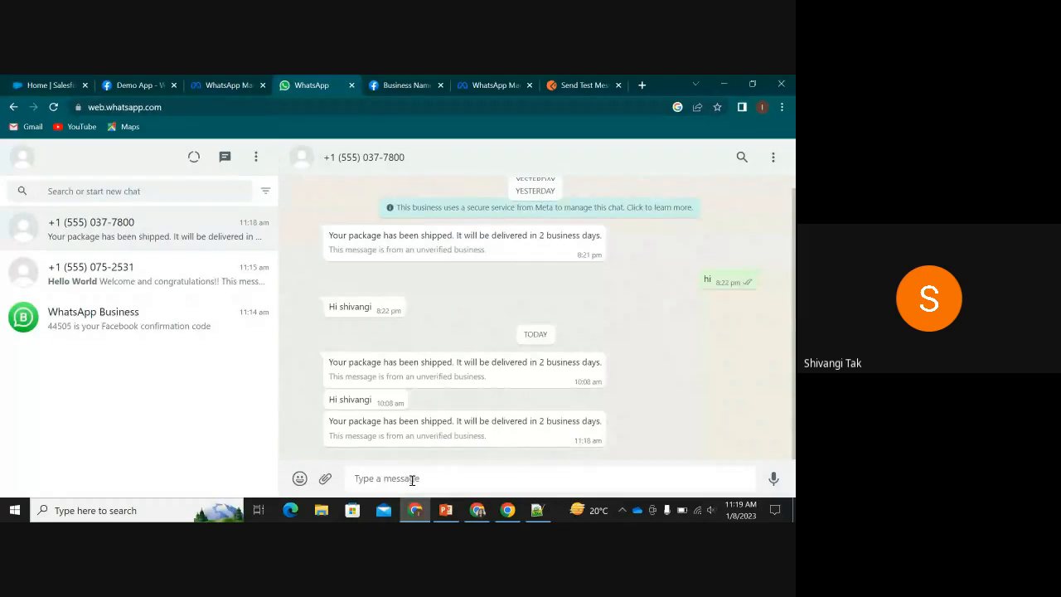
click(412, 480)
text(Hi)
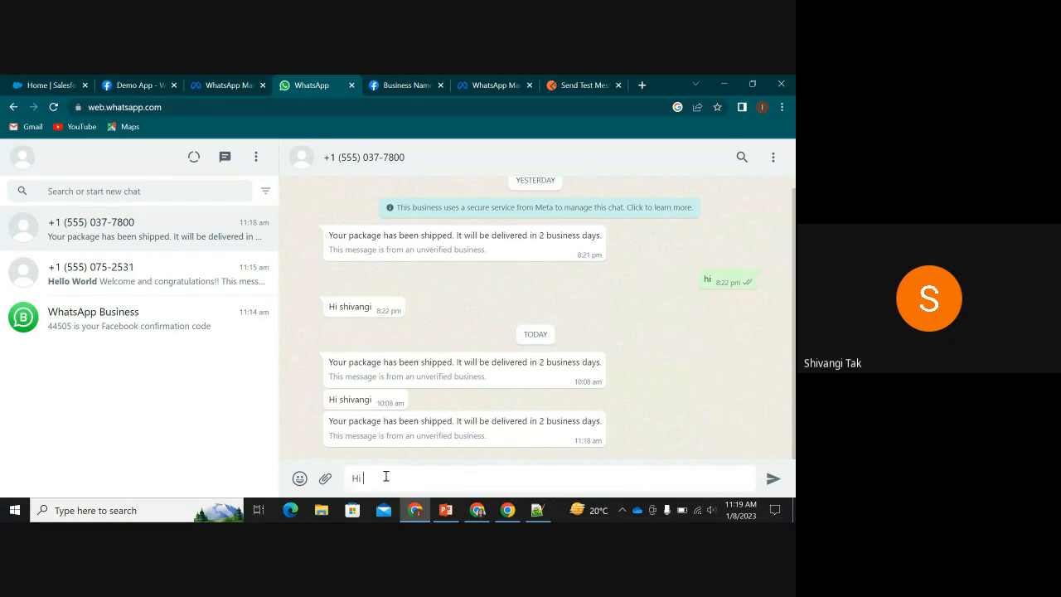
click(580, 84)
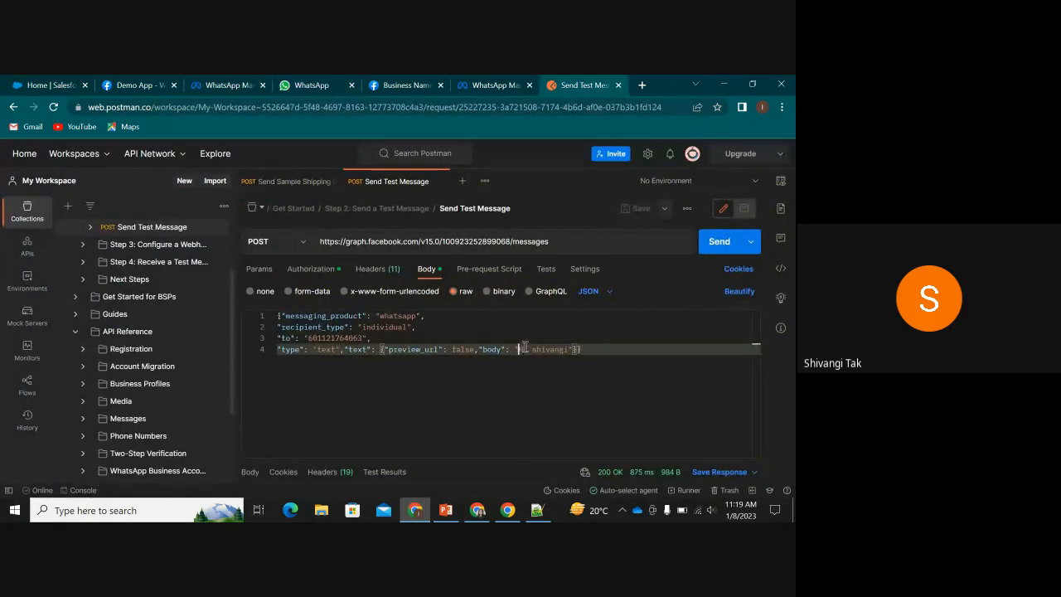
drag(519, 349, 573, 349)
click(292, 82)
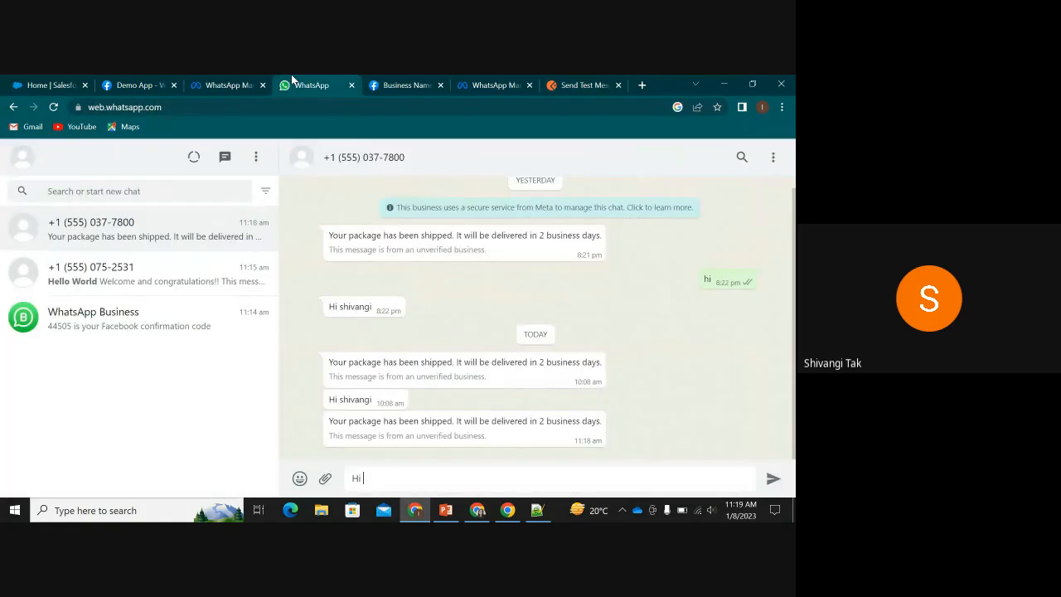
click(772, 479)
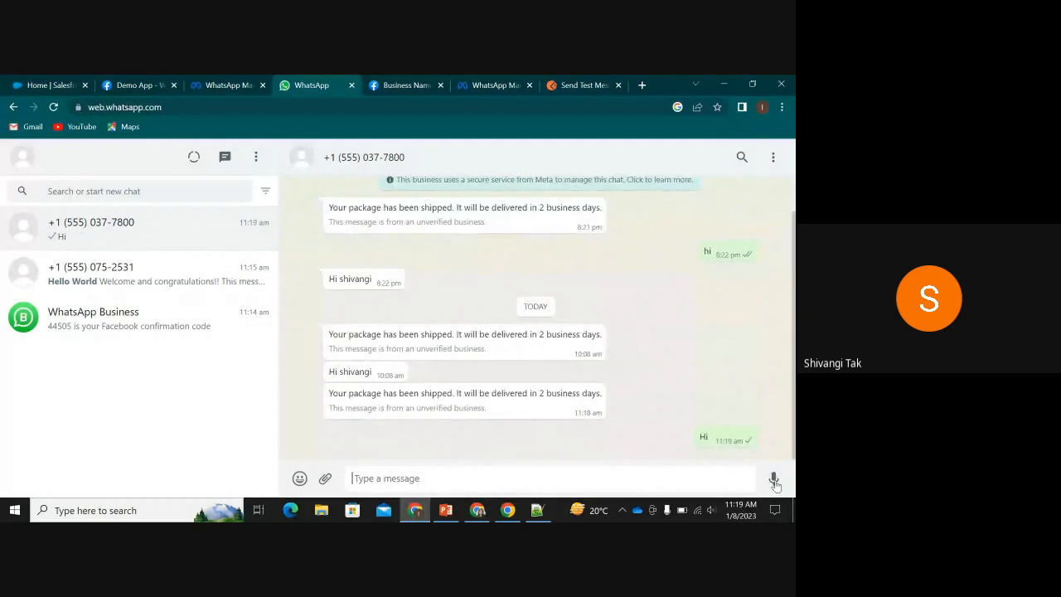
Send the Postman Send Test Message request and check the greeting arriving in WhatsApp.
click(584, 83)
click(717, 245)
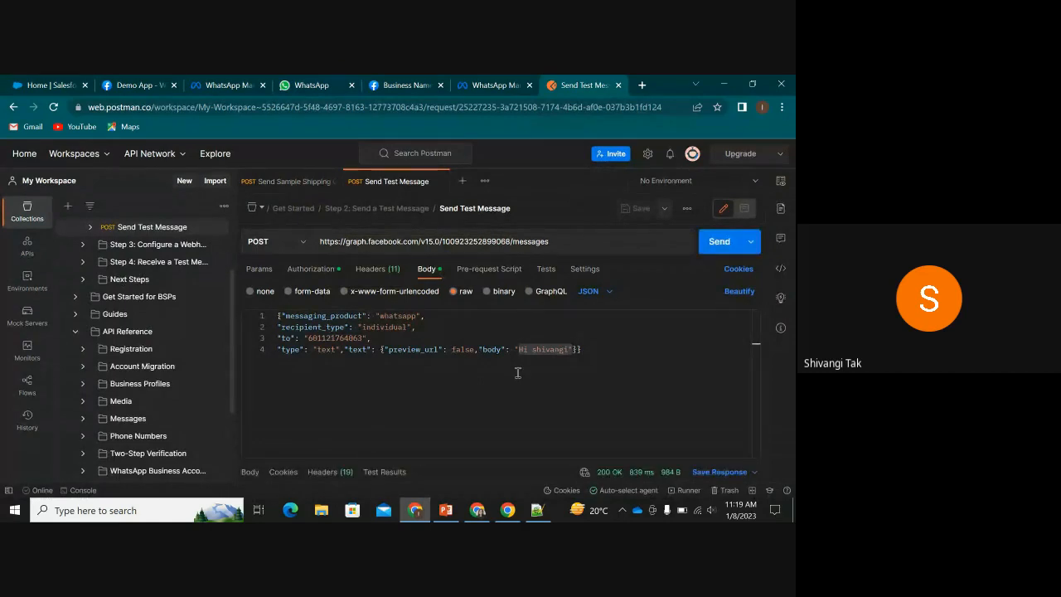
click(318, 83)
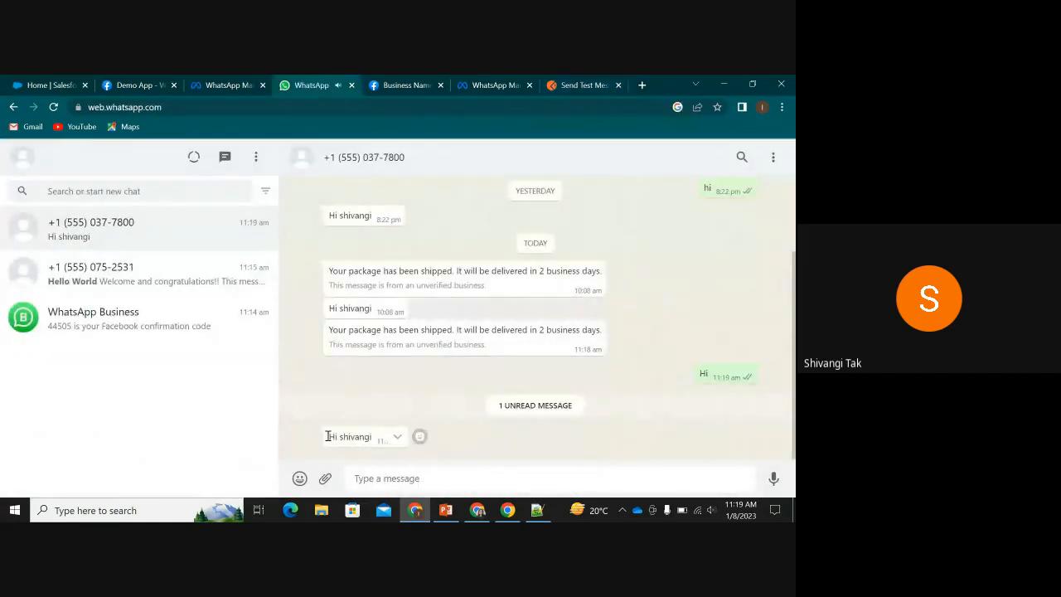
drag(330, 437, 379, 439)
click(366, 439)
click(568, 82)
click(377, 383)
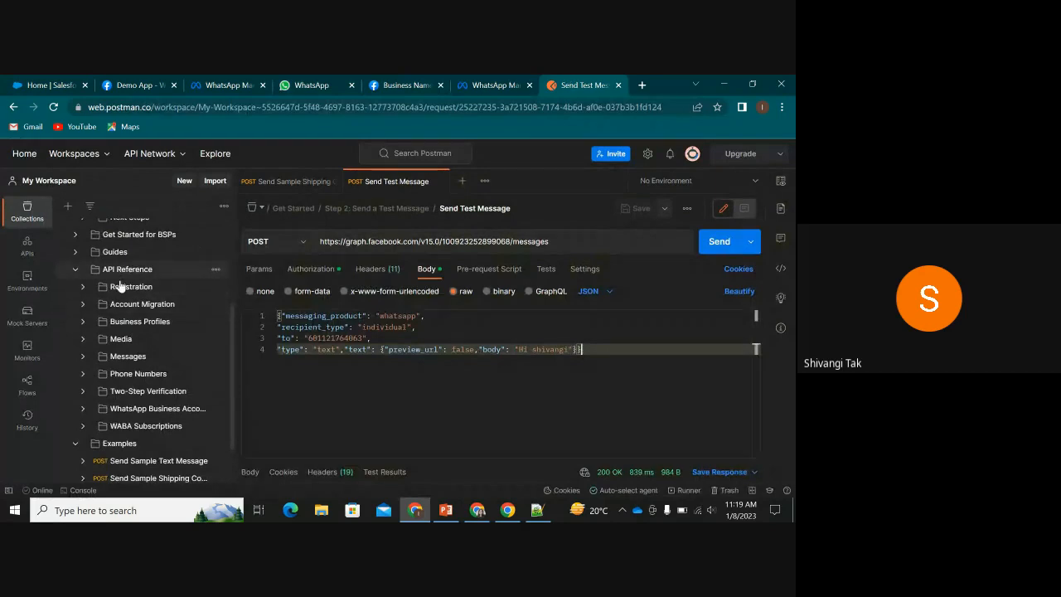
Expand API Reference > Messages, flip between the shipping and test message tabs, then show the Meta quickstart.
scroll(91, 303, down, 1)
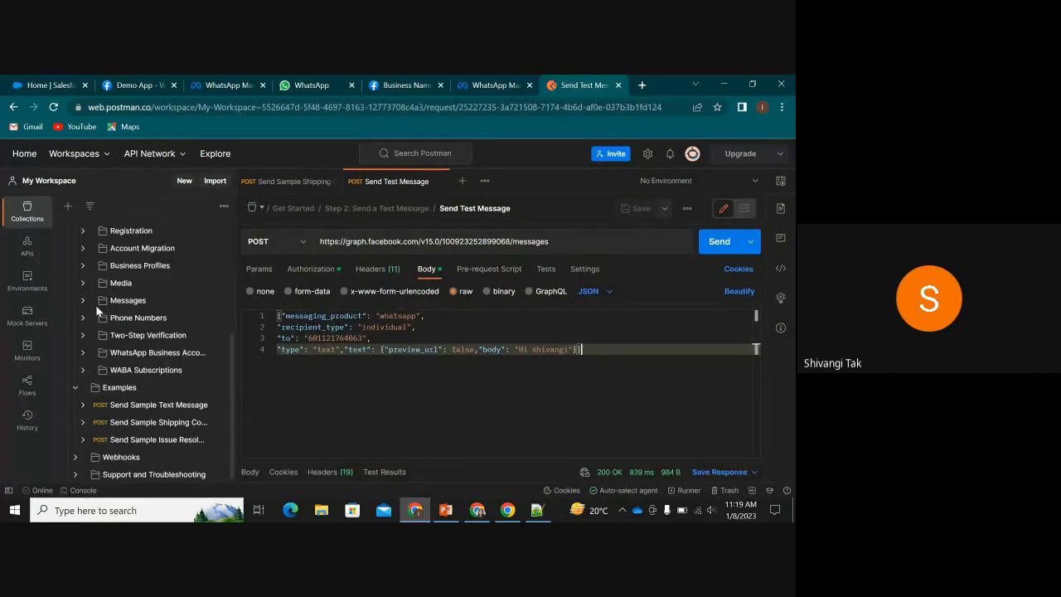
click(83, 300)
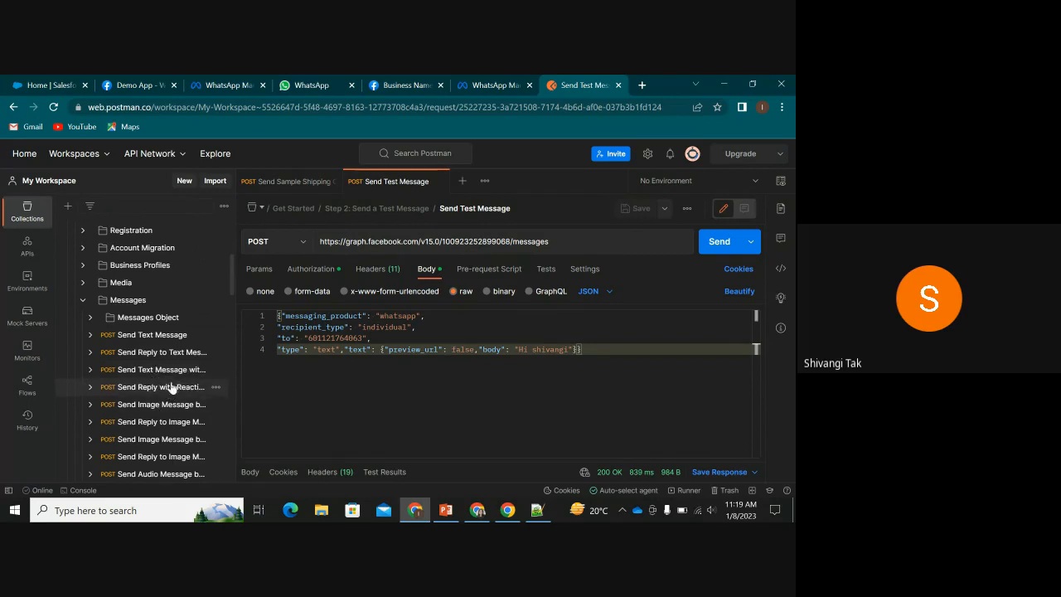
scroll(158, 365, down, 2)
scroll(178, 320, up, 2)
scroll(178, 320, down, 3)
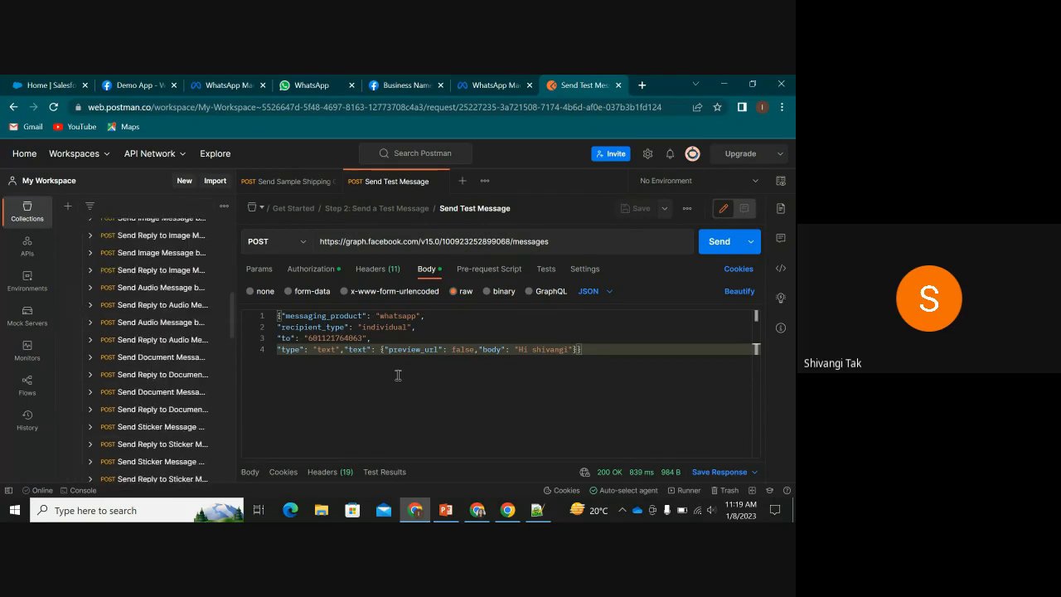
click(299, 184)
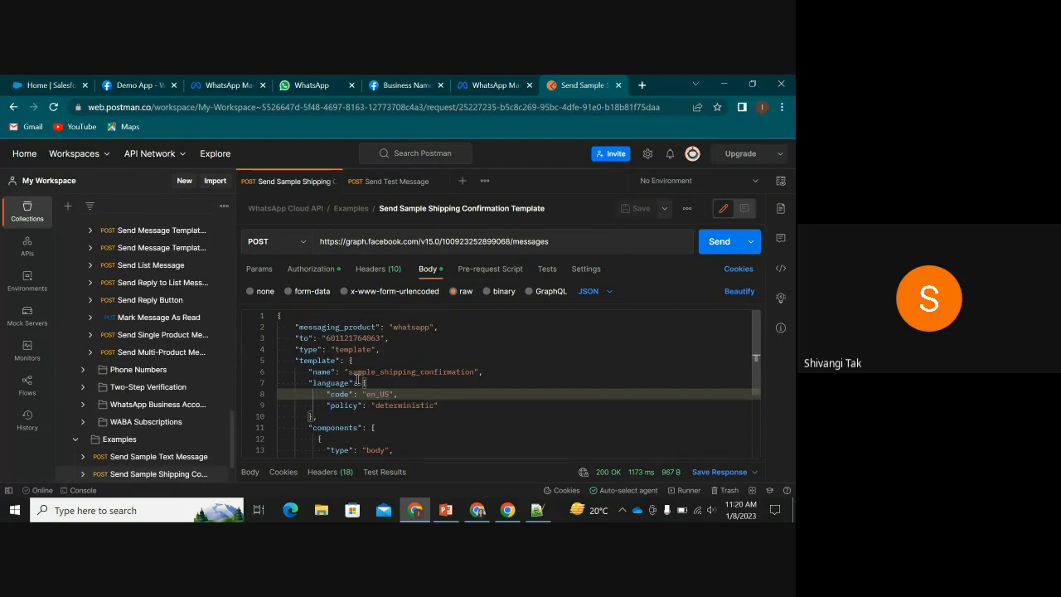
click(385, 187)
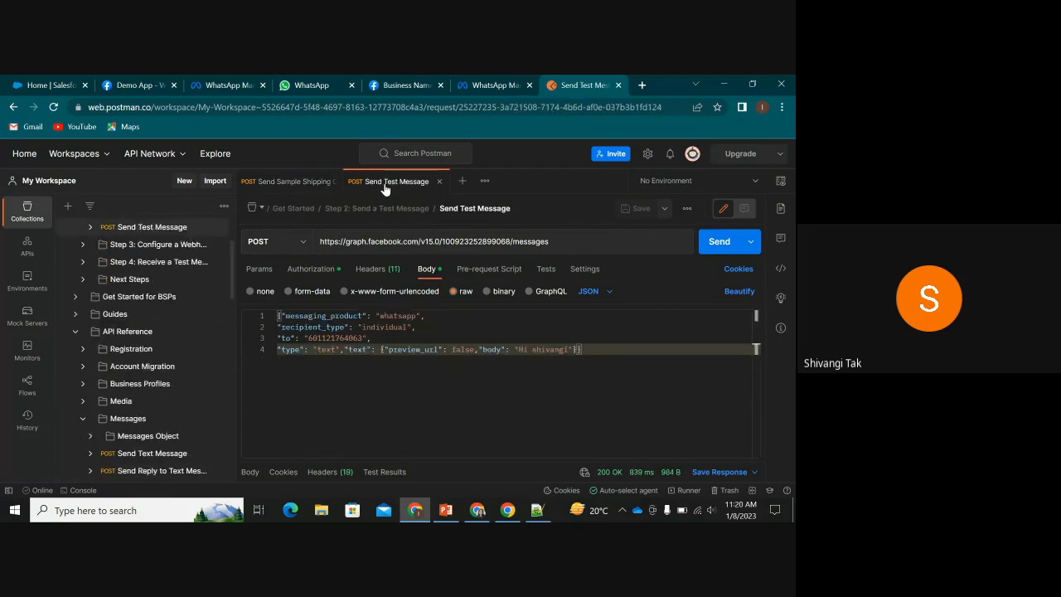
click(406, 84)
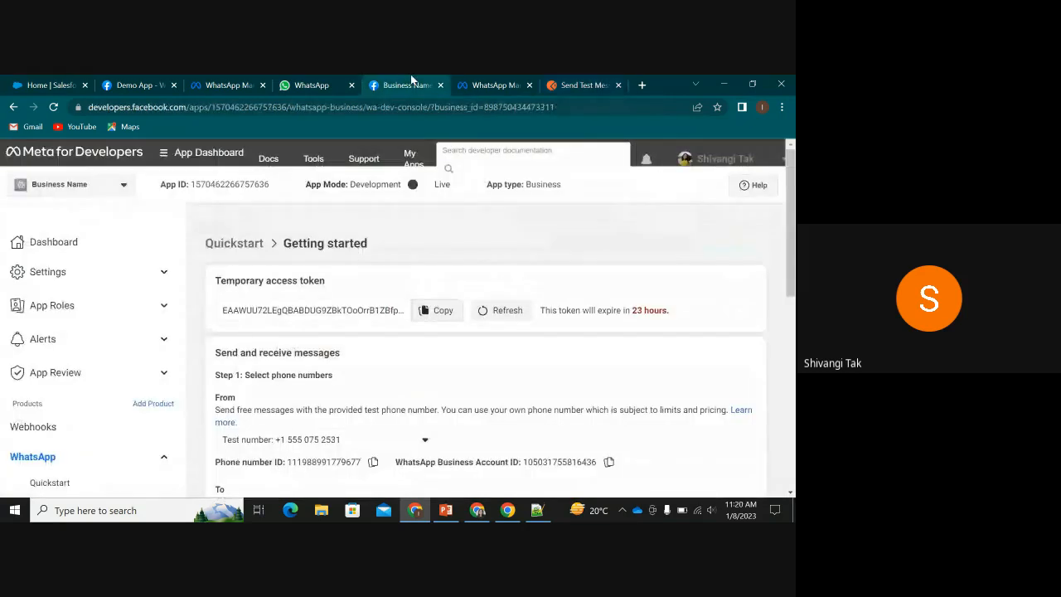
Scroll through Meta's Getting started steps, highlighting the Step 4 API heading, then return to Salesforce Setup Home.
scroll(363, 384, down, 5)
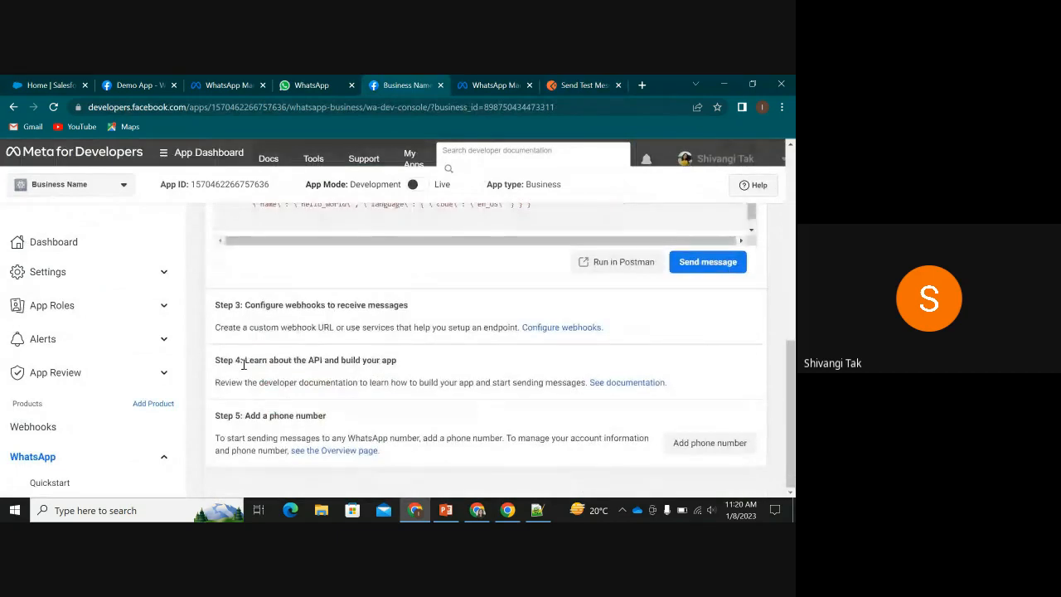
drag(246, 360, 412, 367)
click(412, 367)
scroll(311, 304, up, 2)
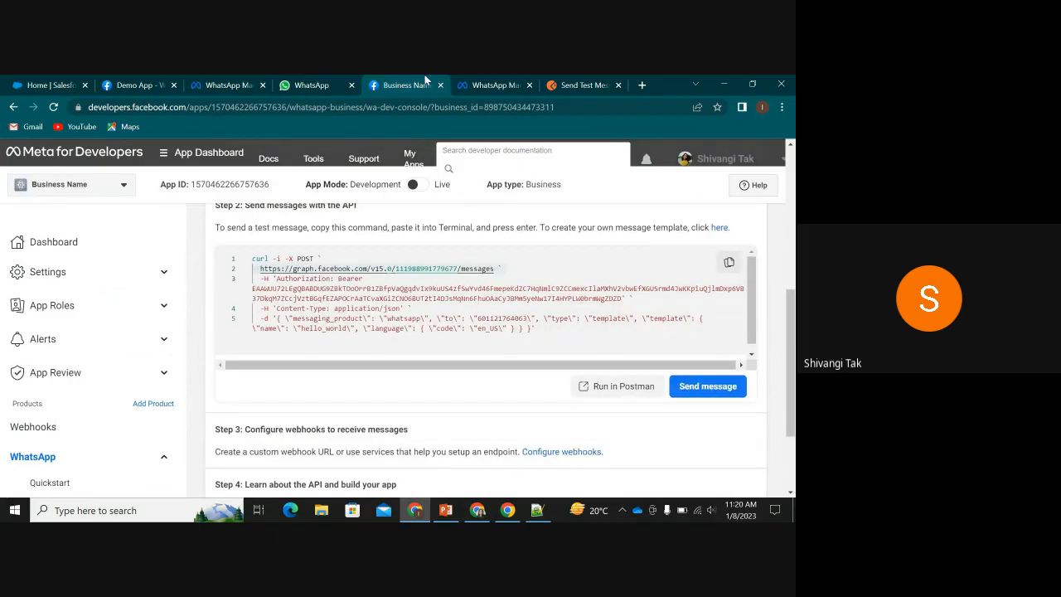
click(43, 83)
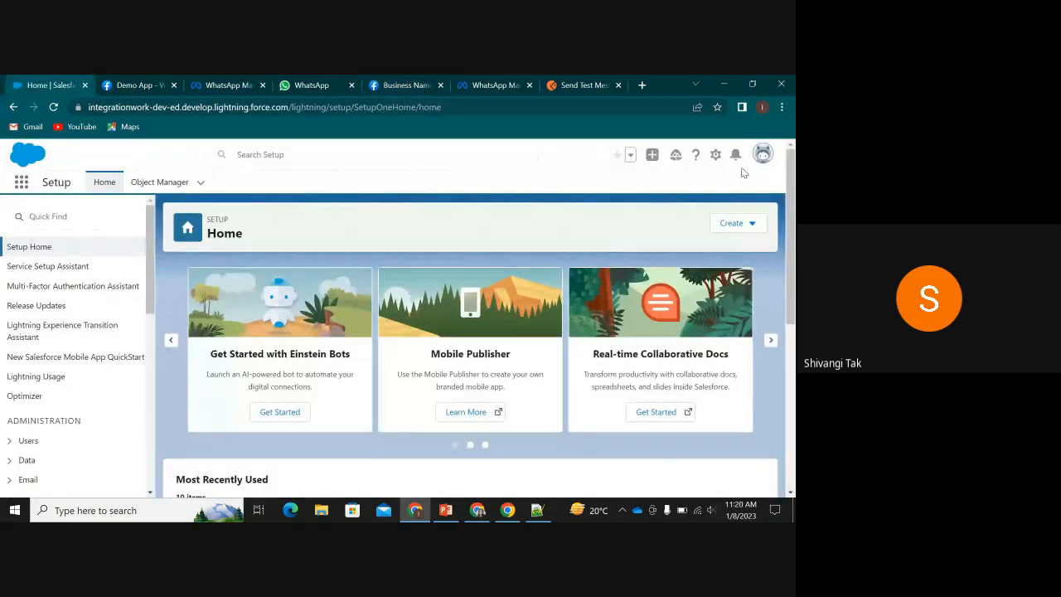
Launch the Developer Console and open the WhatsappCalloutToSendMsgs class.
click(715, 154)
click(652, 247)
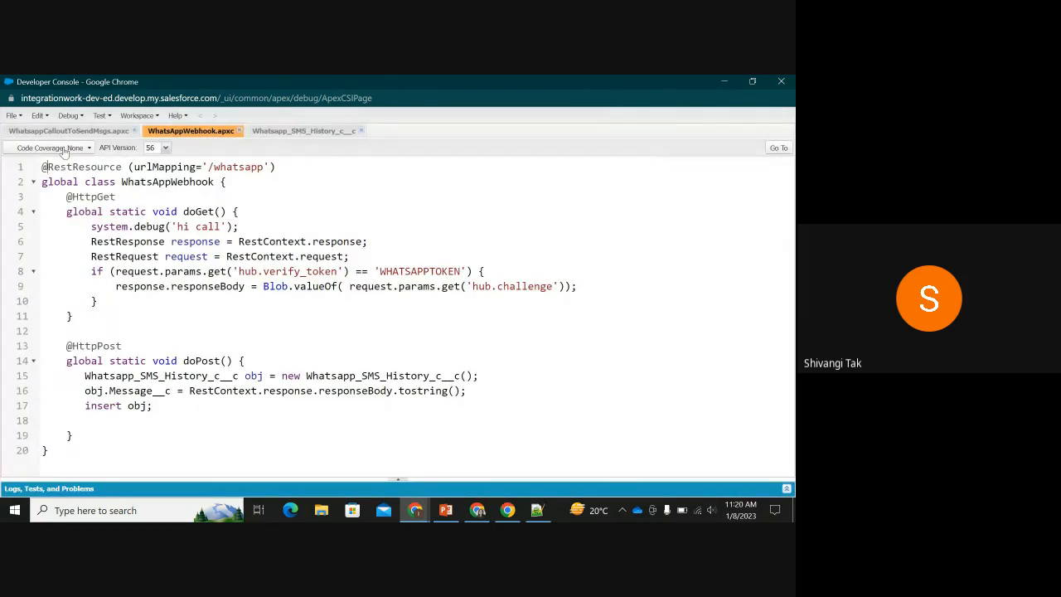
click(68, 131)
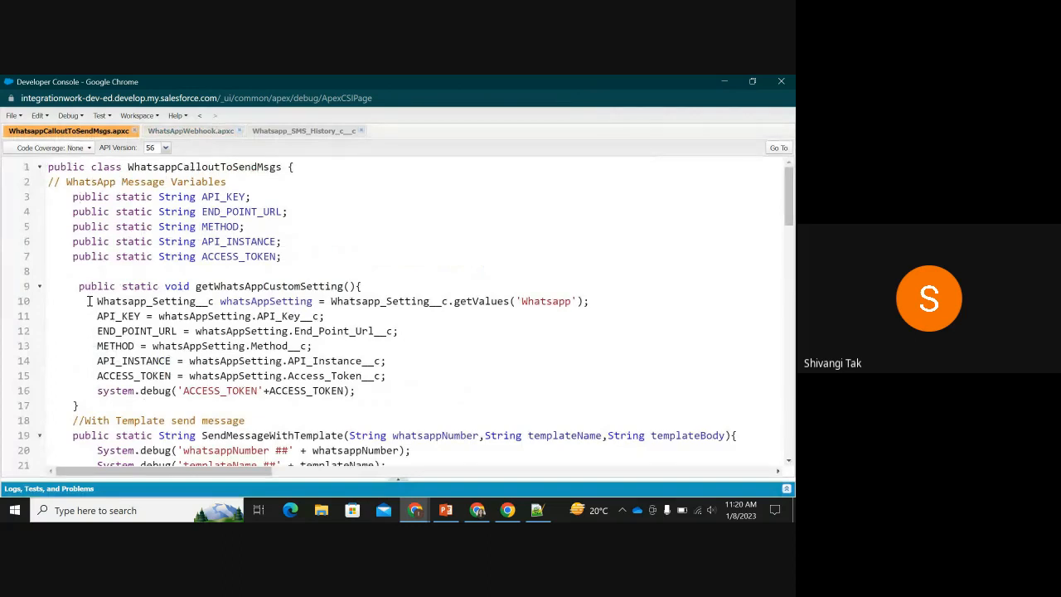
Highlight the Whatsapp custom-setting lookup and its API_KEY, End_Point_Url and Method fields.
scroll(89, 301, down, 2)
double_click(123, 254)
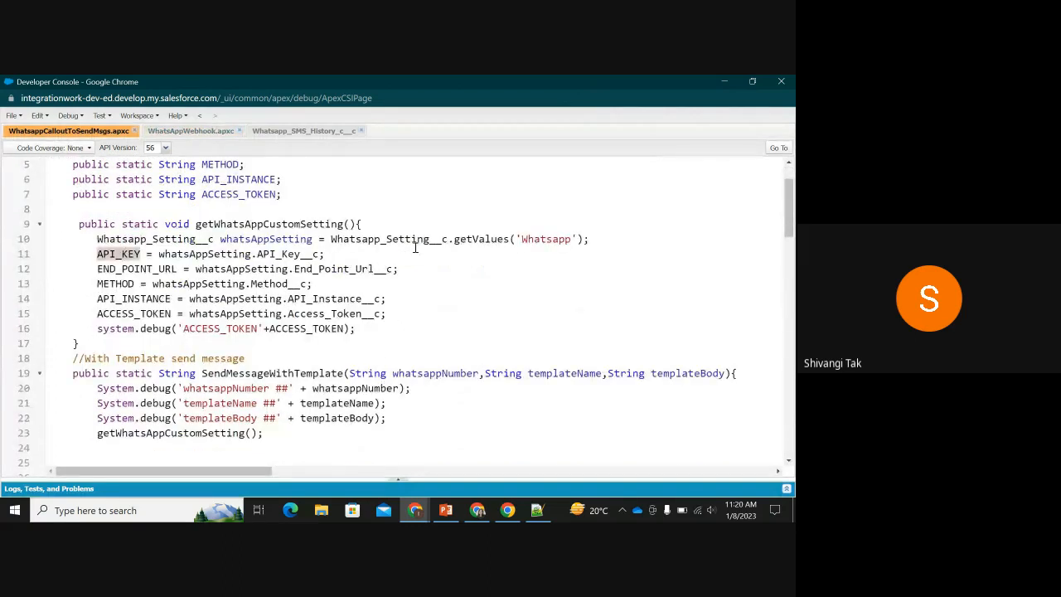
drag(97, 239, 597, 239)
double_click(555, 238)
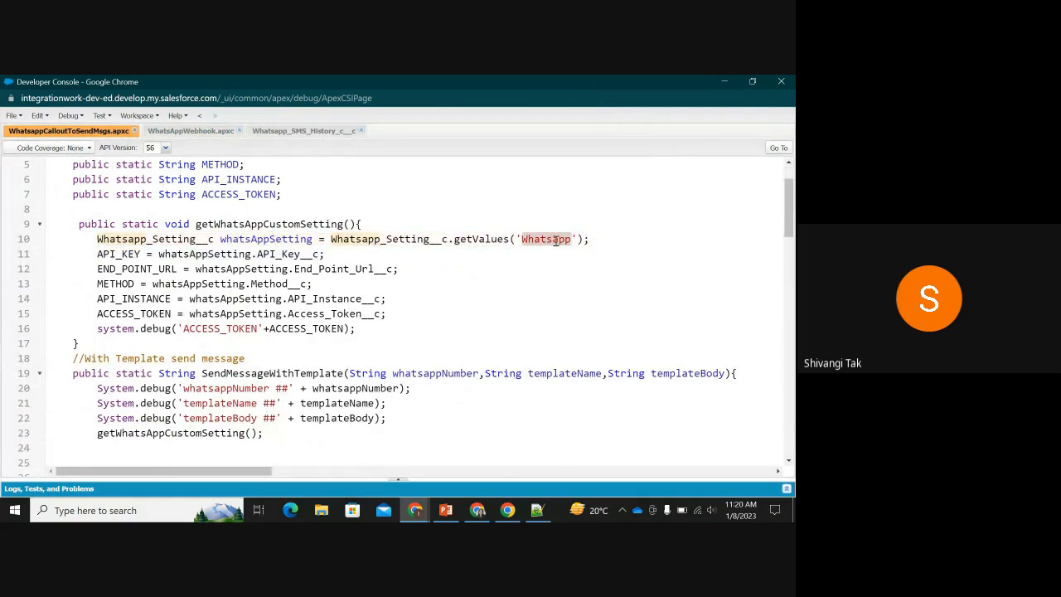
drag(97, 254, 372, 270)
double_click(377, 268)
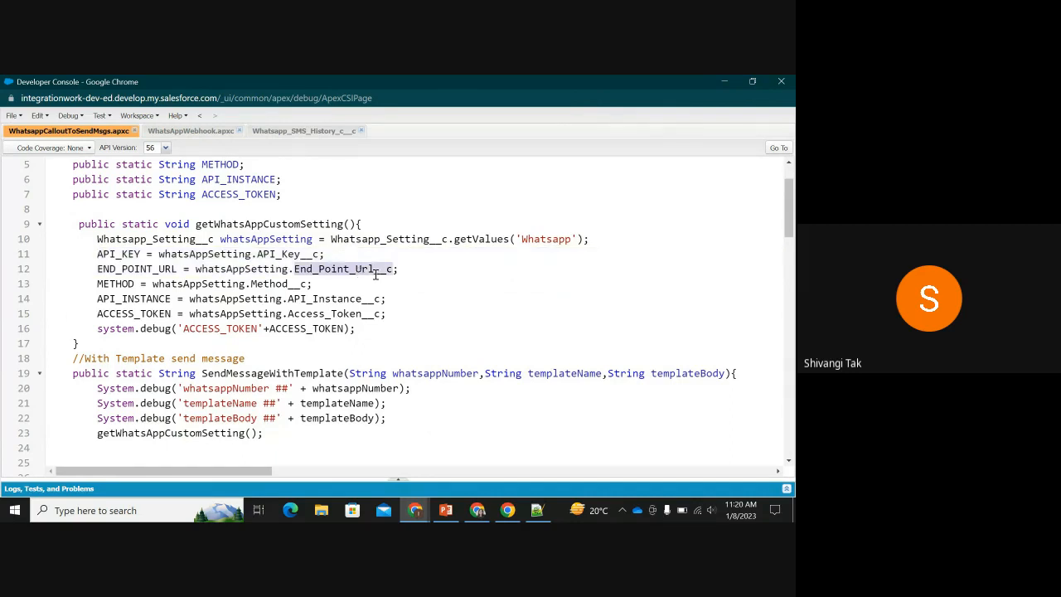
drag(154, 284, 303, 283)
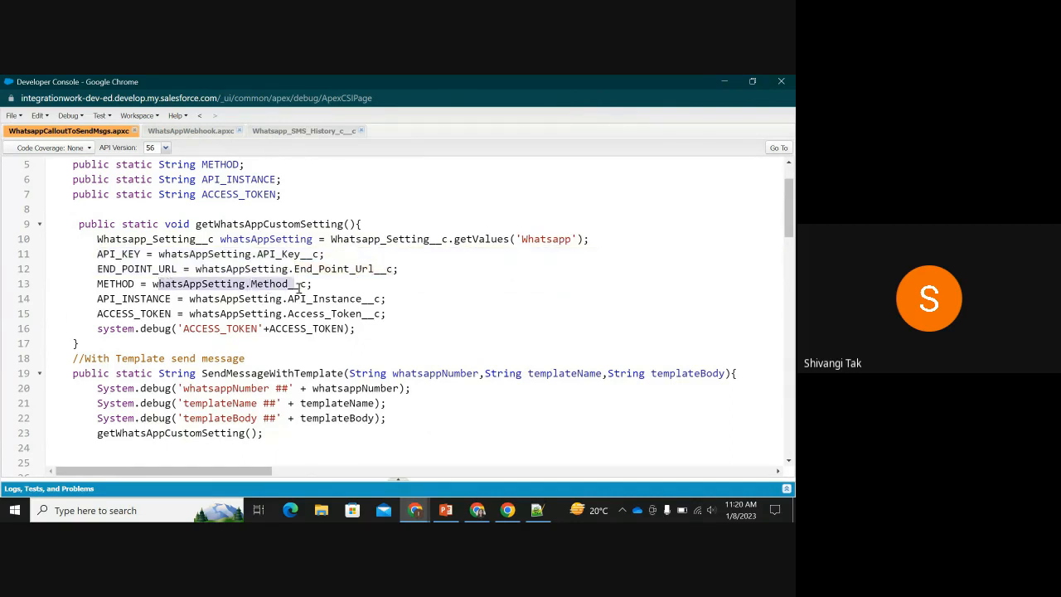
click(313, 283)
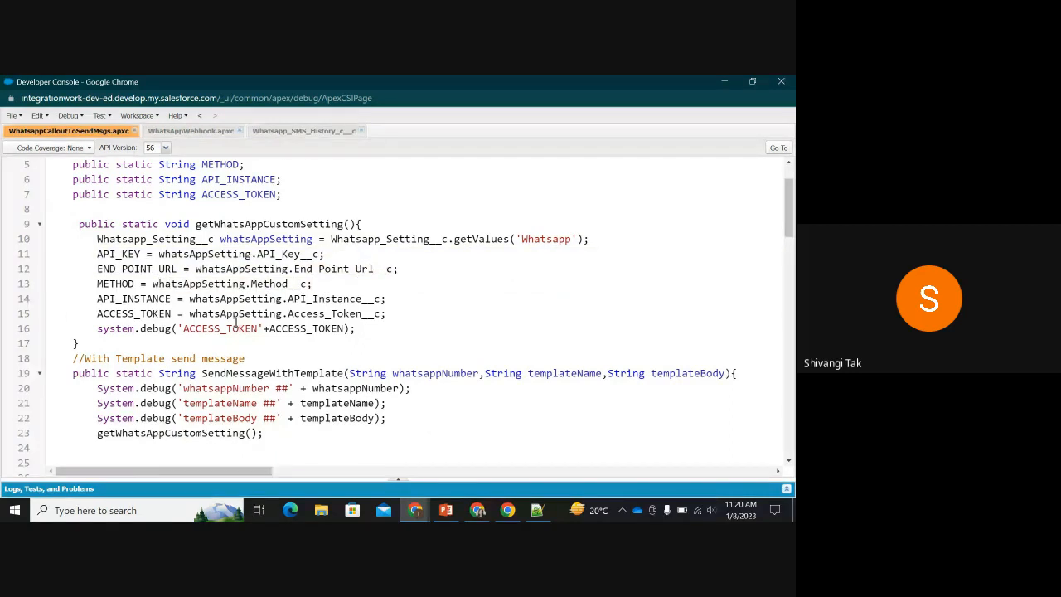
Highlight the SendMessageWithTemplate method signature and the WhatsappCalloutToSendMsgs class name.
scroll(190, 348, down, 3)
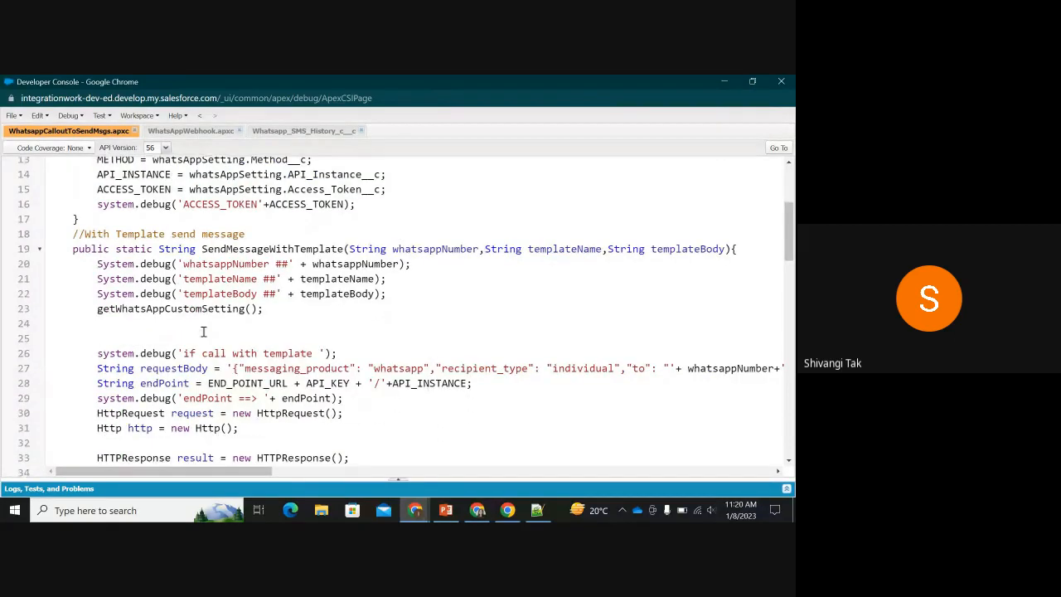
drag(75, 234, 280, 243)
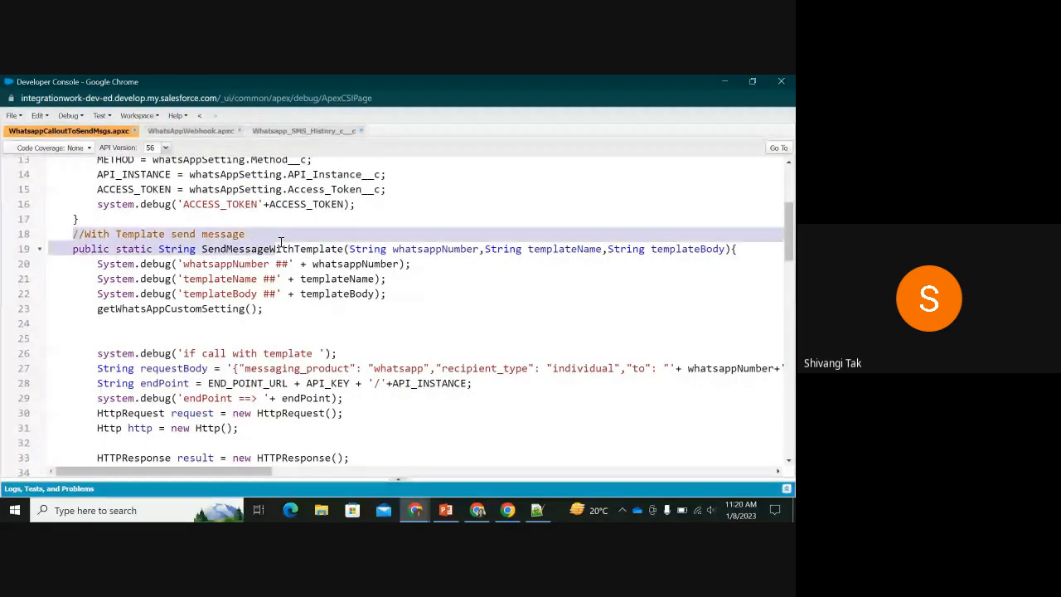
click(281, 242)
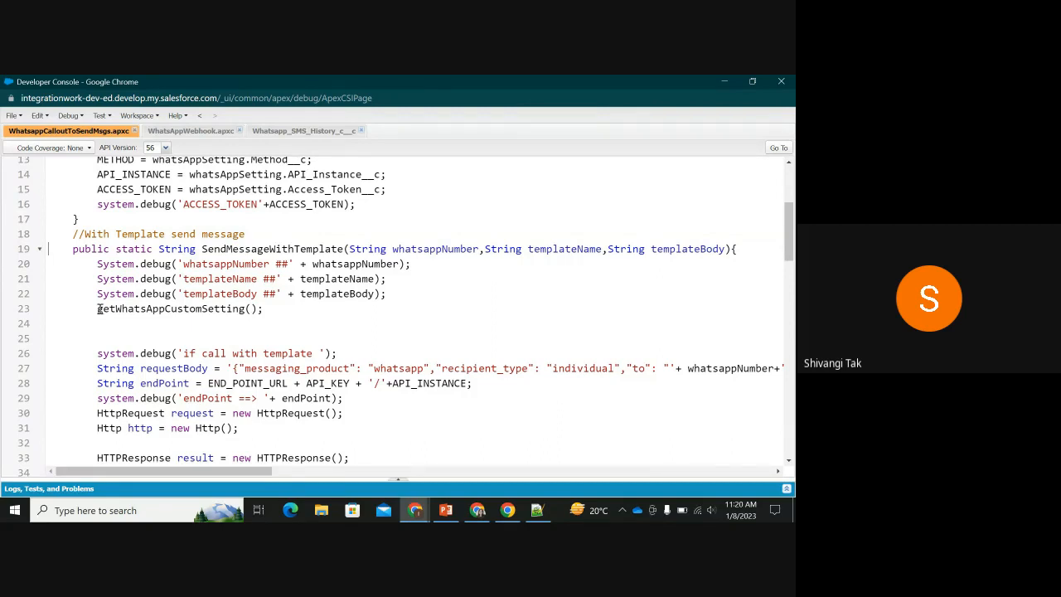
double_click(309, 248)
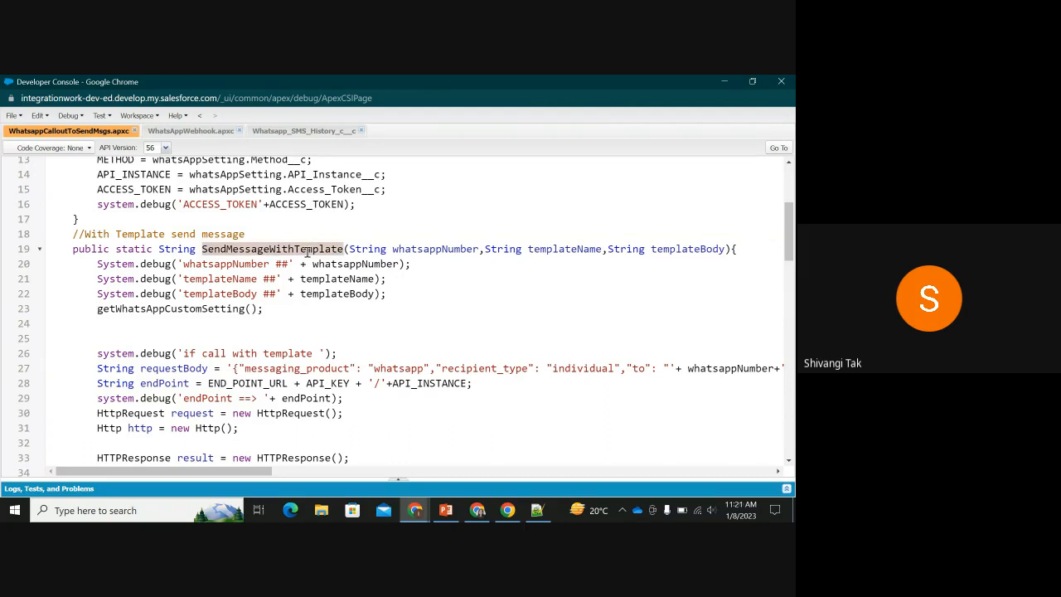
scroll(273, 257, up, 4)
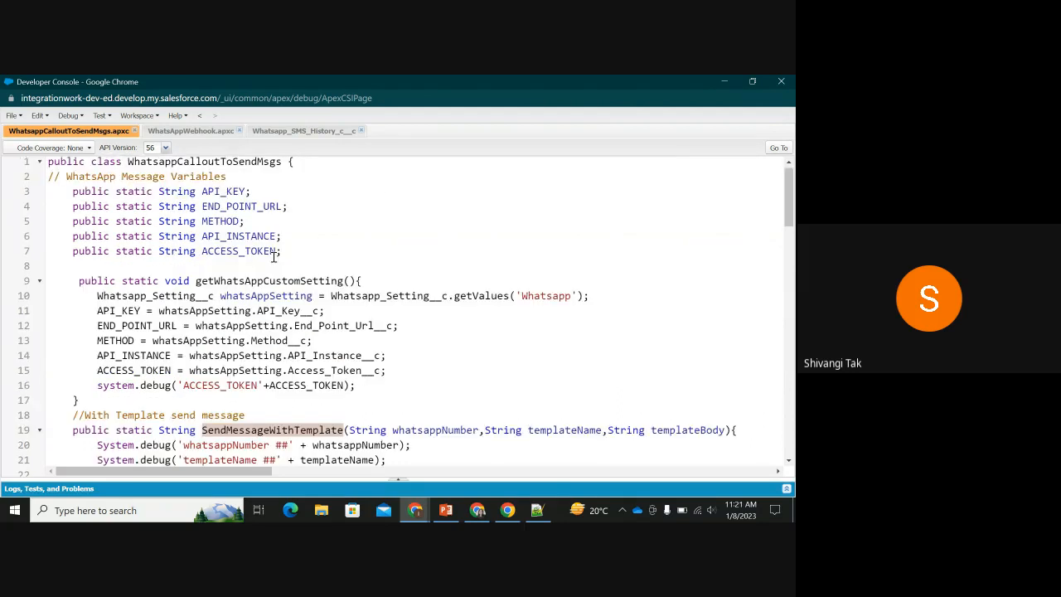
double_click(241, 168)
key(ctrl+c)
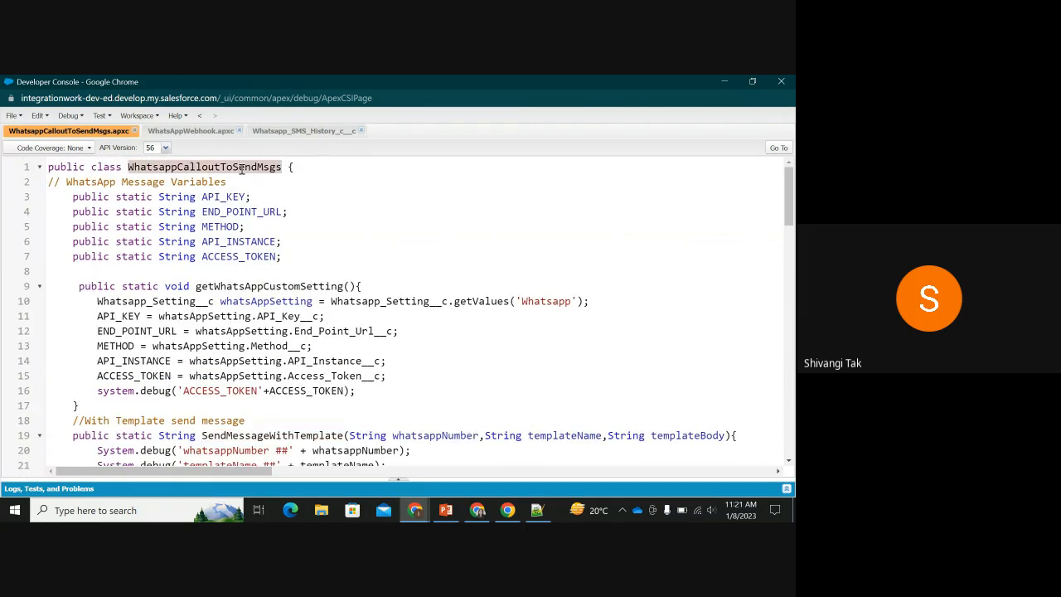
click(68, 115)
In Execute Anonymous, replace the old WhatsappWebhook.doPost() line with a WhatsappCalloutToSendMsgs.SendMessageWithTemplate call.
click(120, 134)
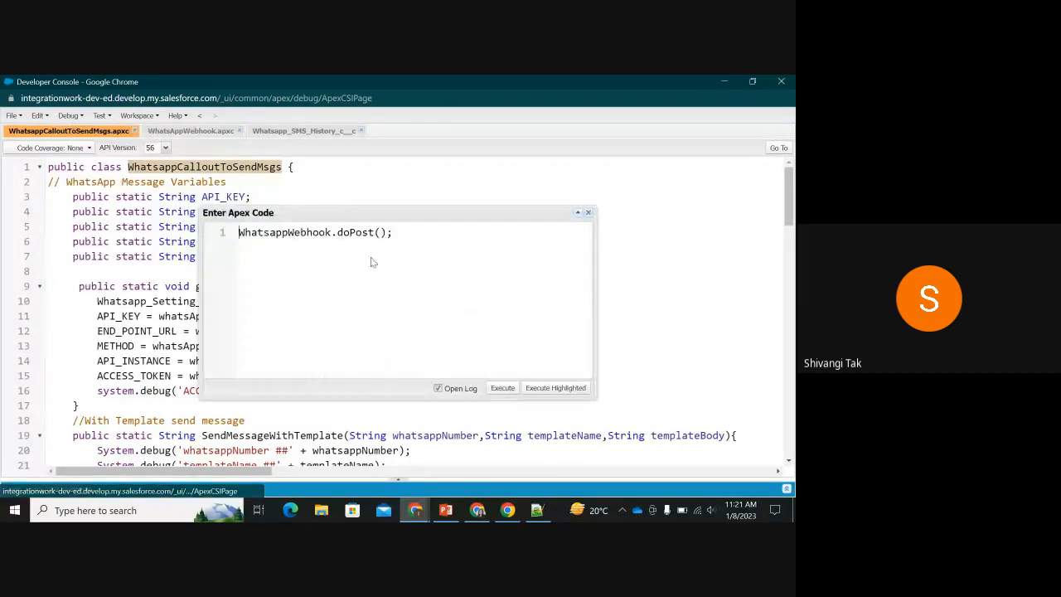
triple_click(330, 233)
key(BackSpace)
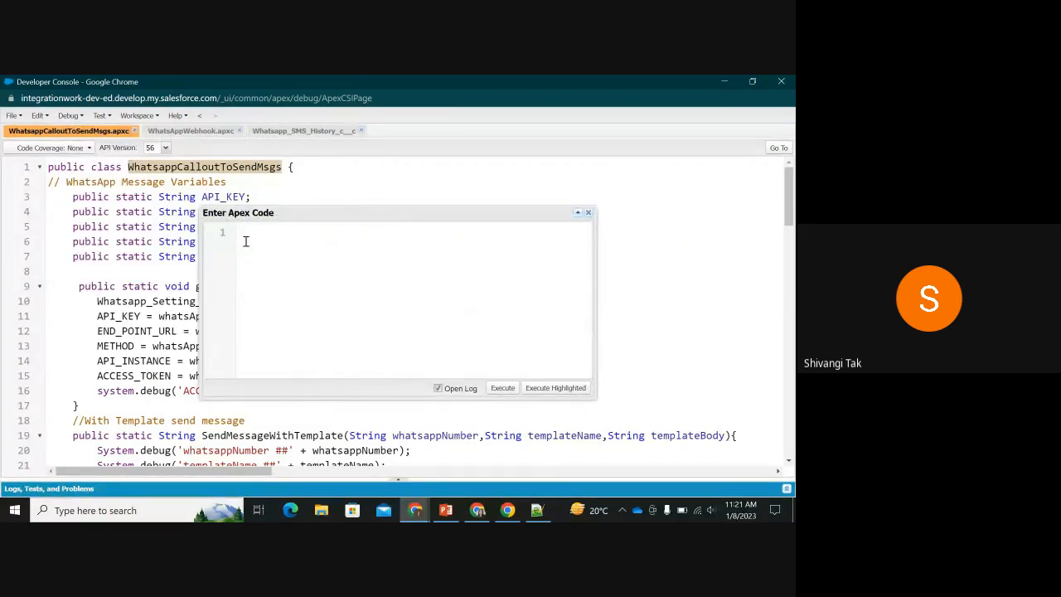
key(ctrl+v)
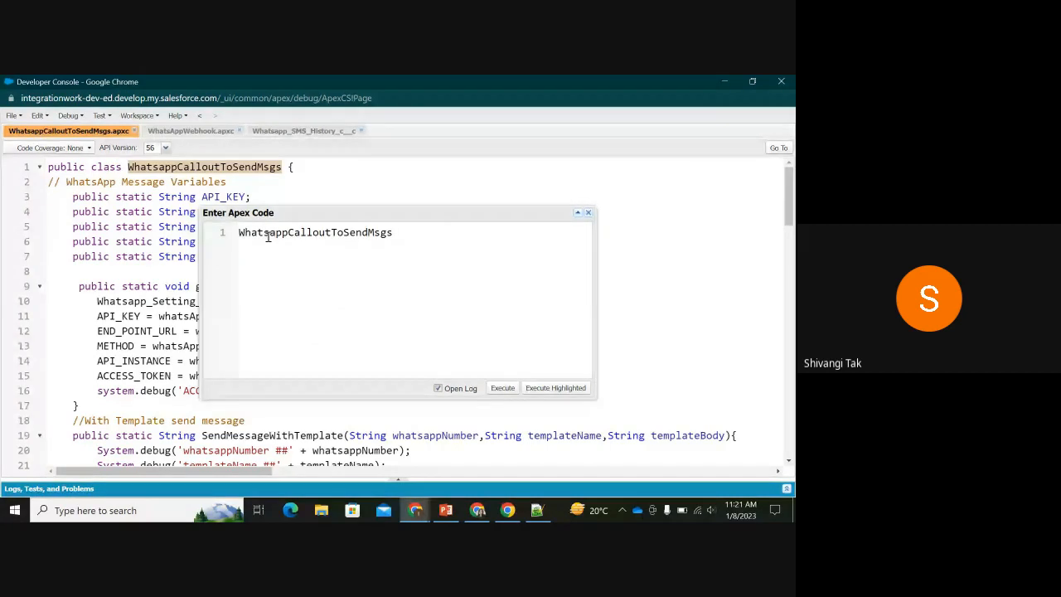
key(ctrl+space)
text(.)
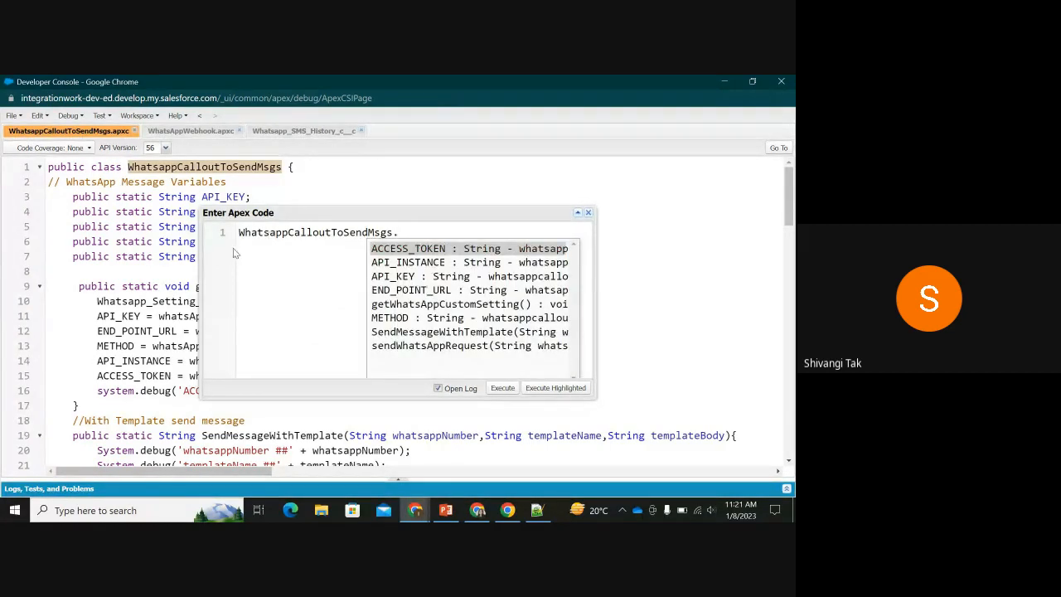
double_click(453, 332)
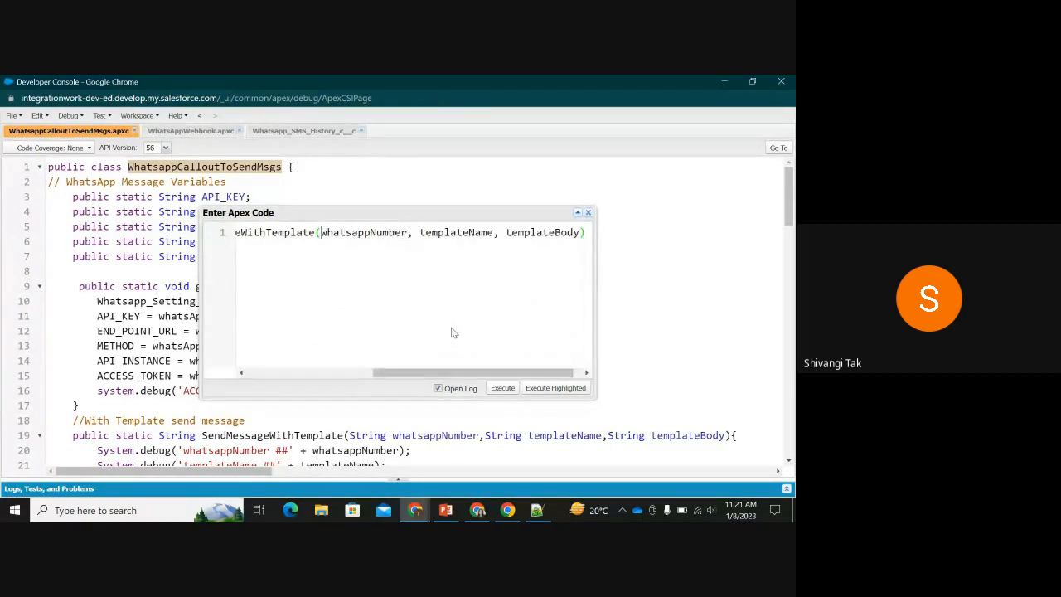
Replace the whatsappNumber placeholder with the recipient's phone number copied from Notepad++.
double_click(363, 233)
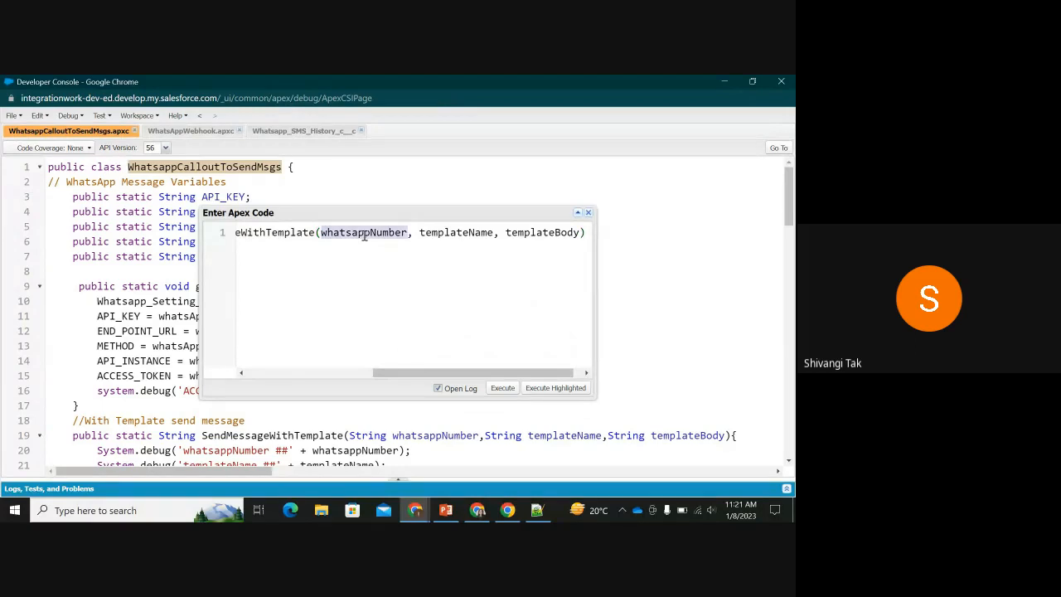
key(BackSpace)
text('')
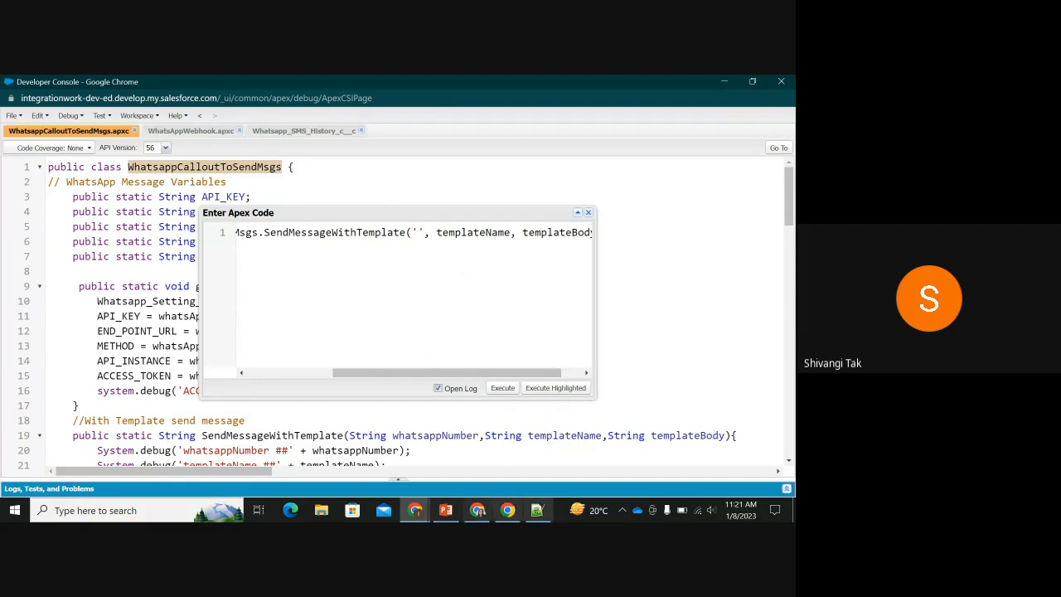
click(537, 510)
click(68, 155)
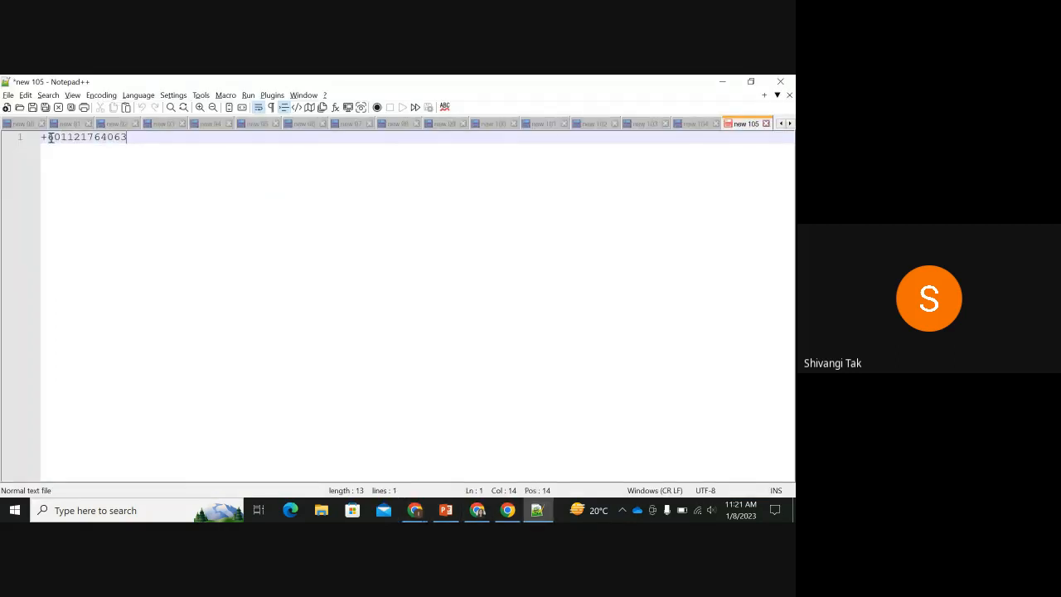
drag(51, 136, 144, 135)
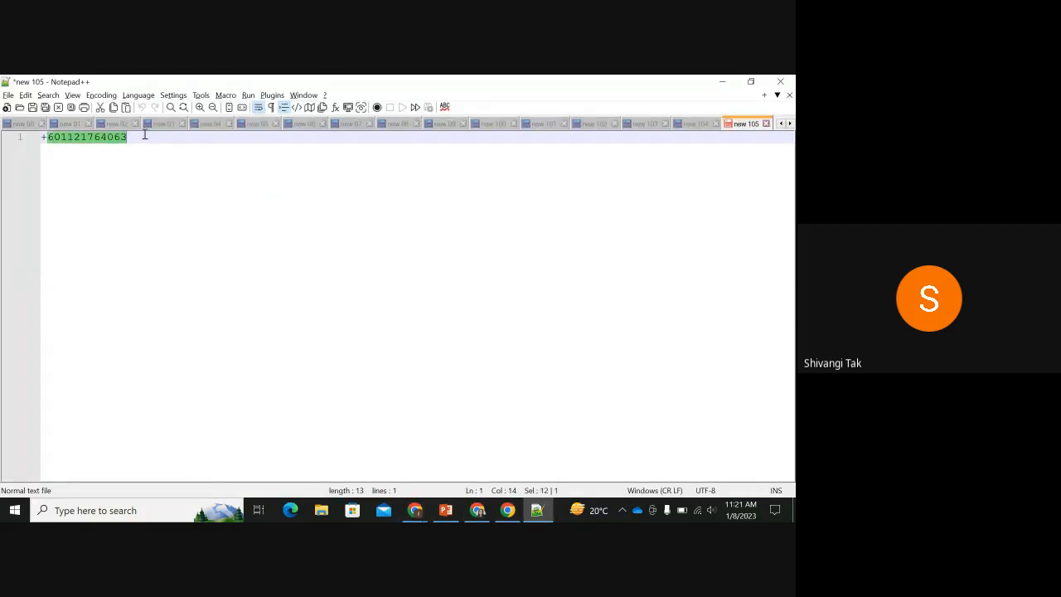
key(ctrl+c)
key(alt+Tab)
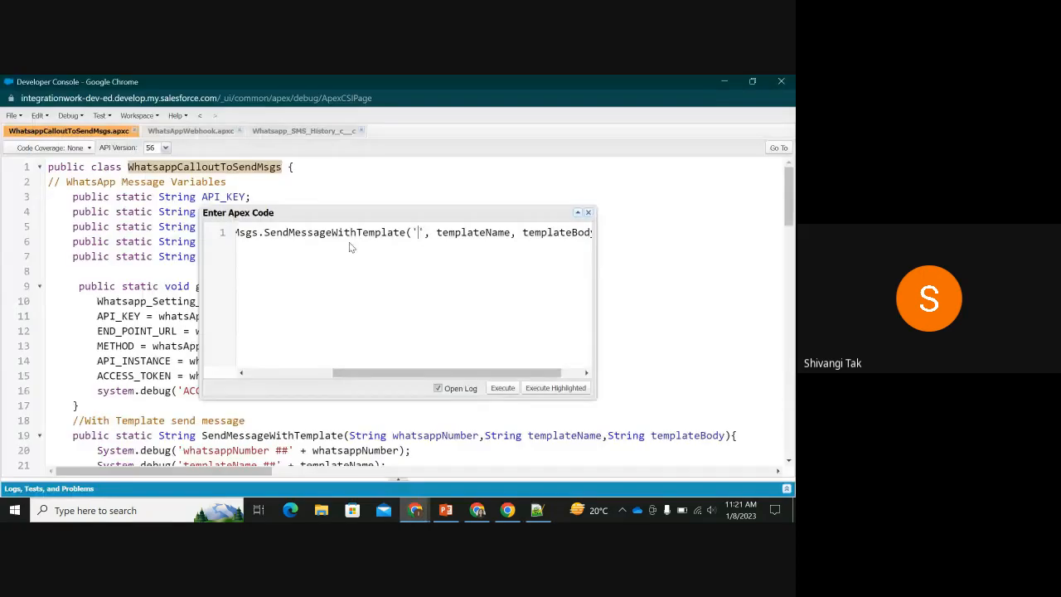
key(ctrl+v)
drag(426, 373, 484, 372)
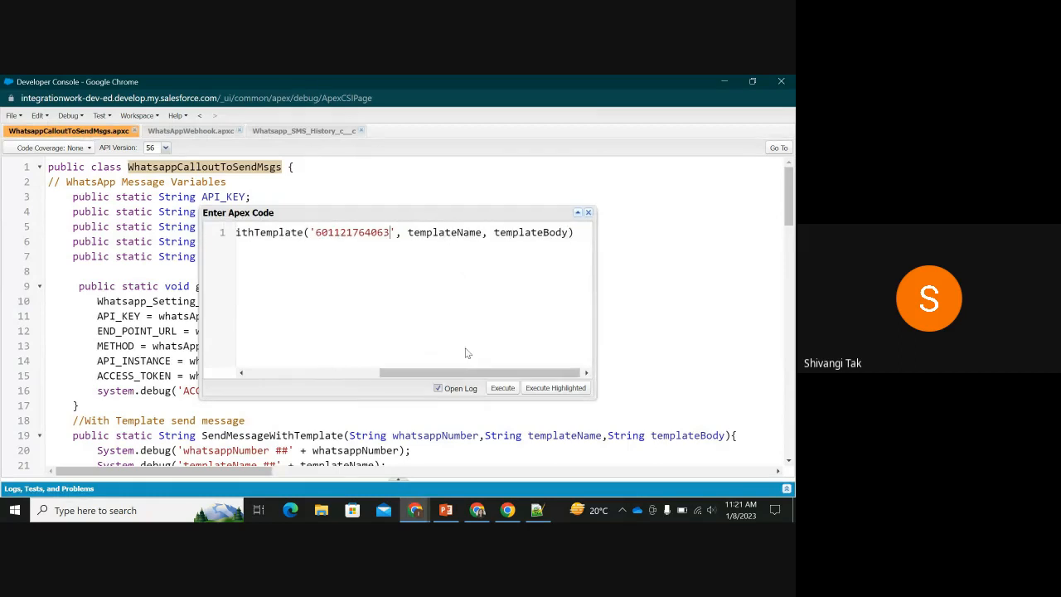
Replace the templateName placeholder with empty quotes.
double_click(447, 234)
key(BackSpace)
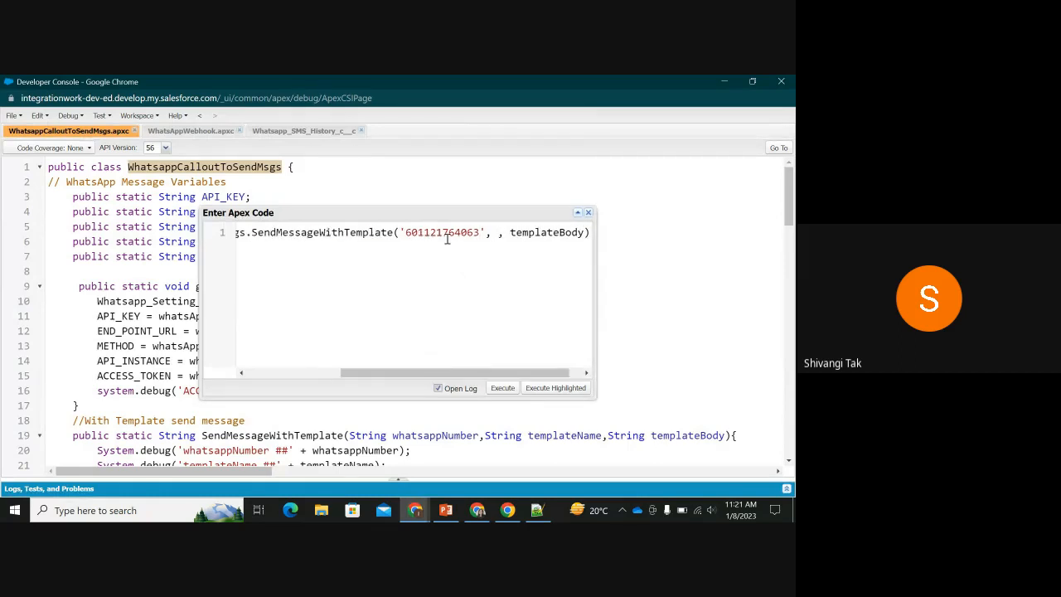
text('')
key(alt+Tab)
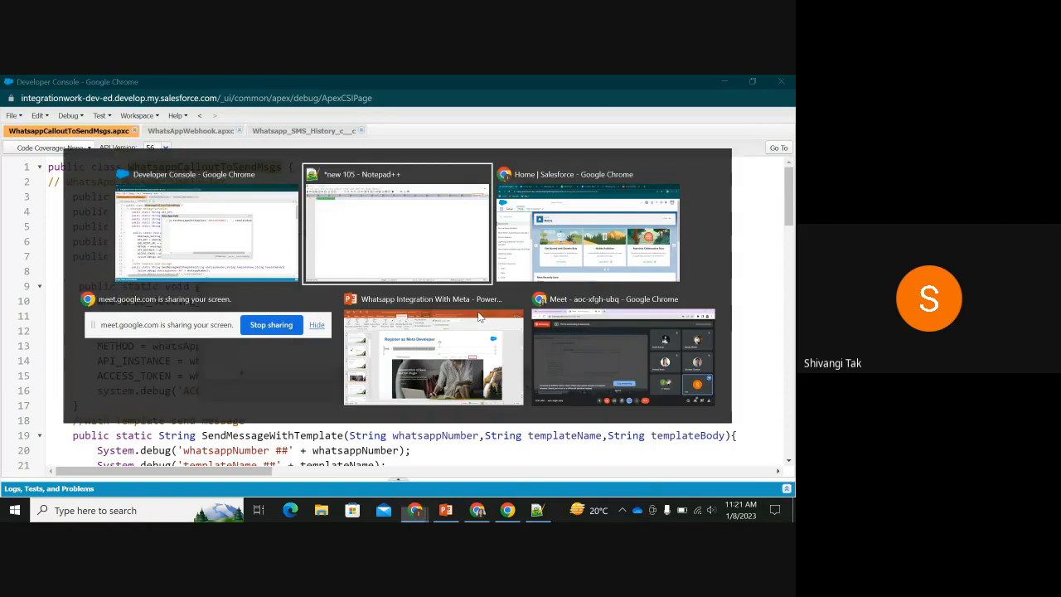
key(alt+Tab)
key(alt+Tab)
Copy sample_shipping_confirmation from the Postman template request and paste it as the template name.
click(512, 82)
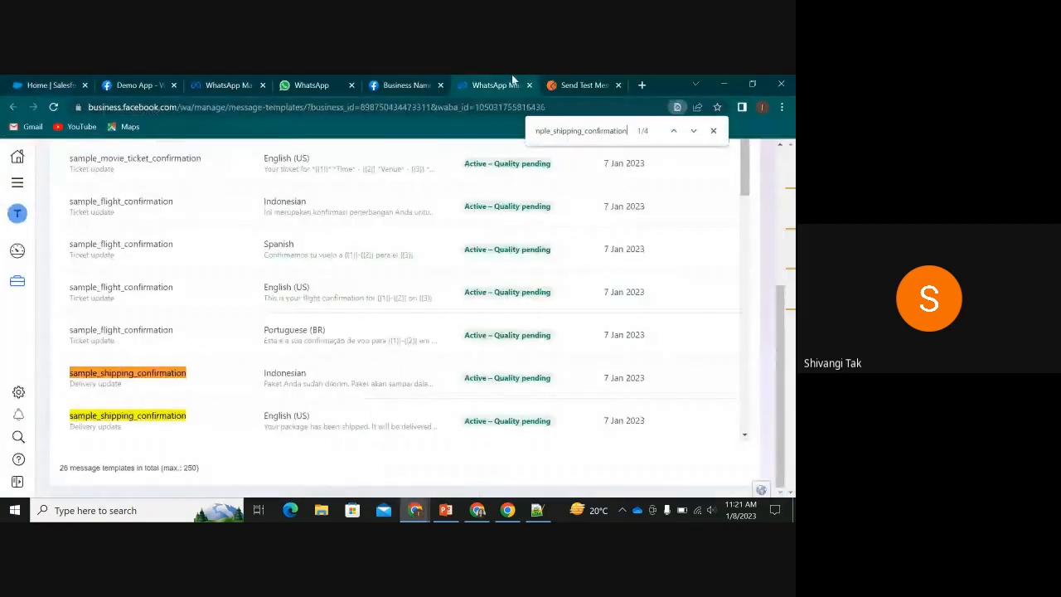
click(584, 84)
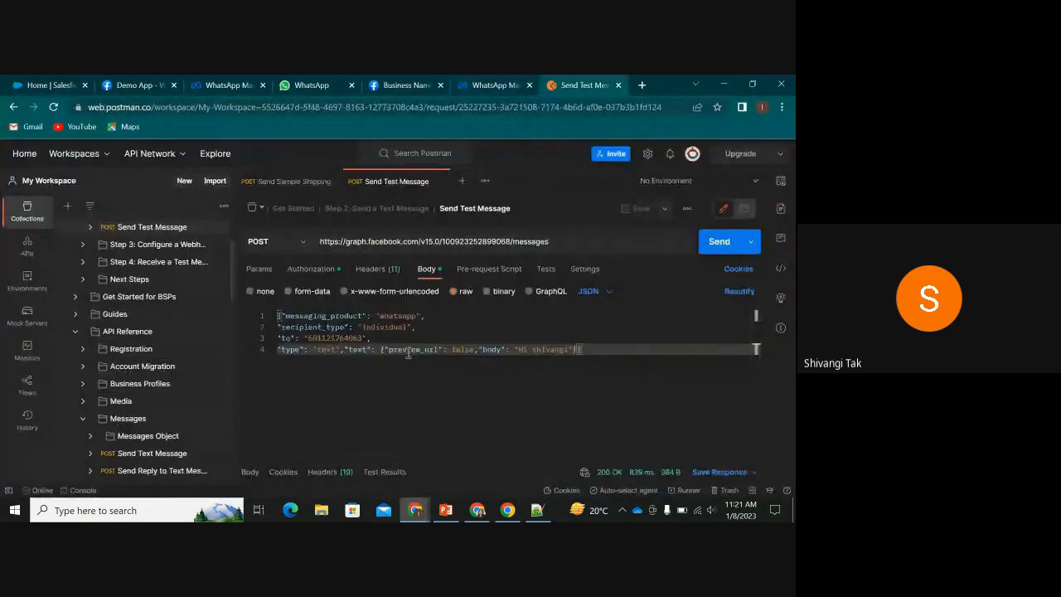
click(280, 182)
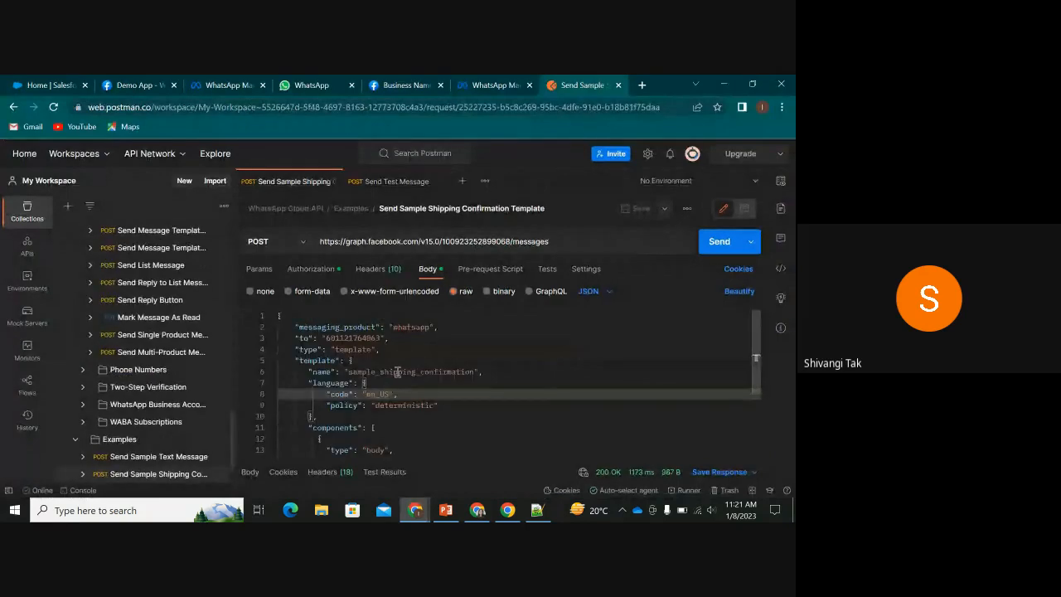
double_click(402, 371)
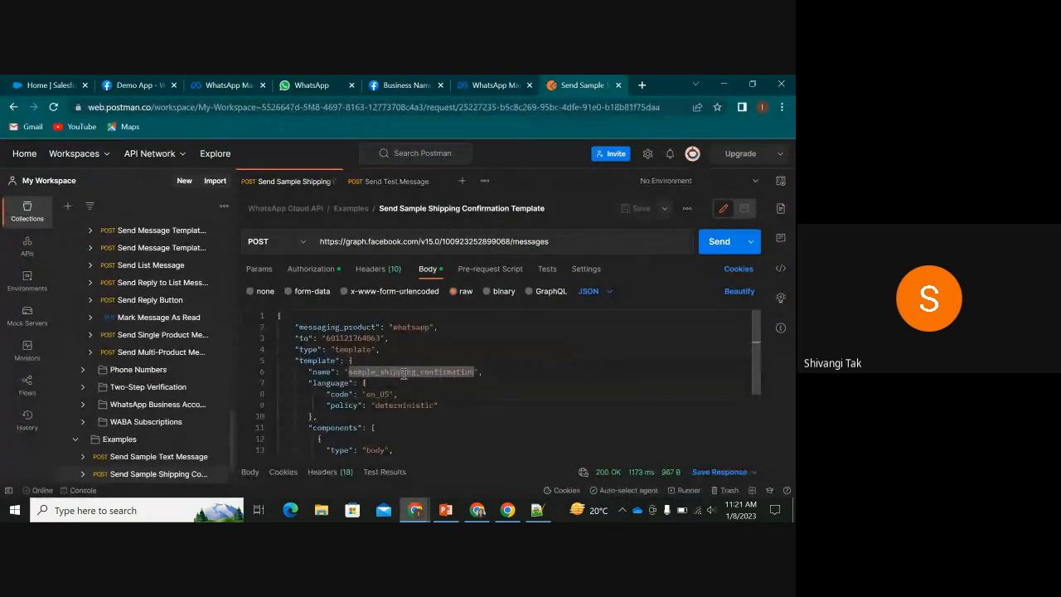
key(alt+Tab)
key(alt+Tab)
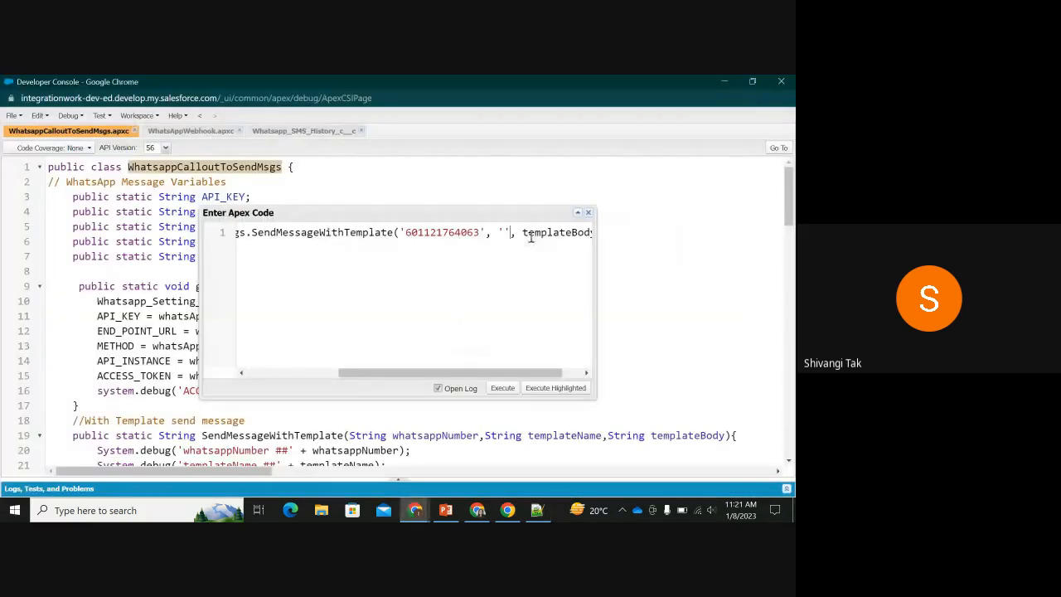
click(503, 233)
key(ctrl+v)
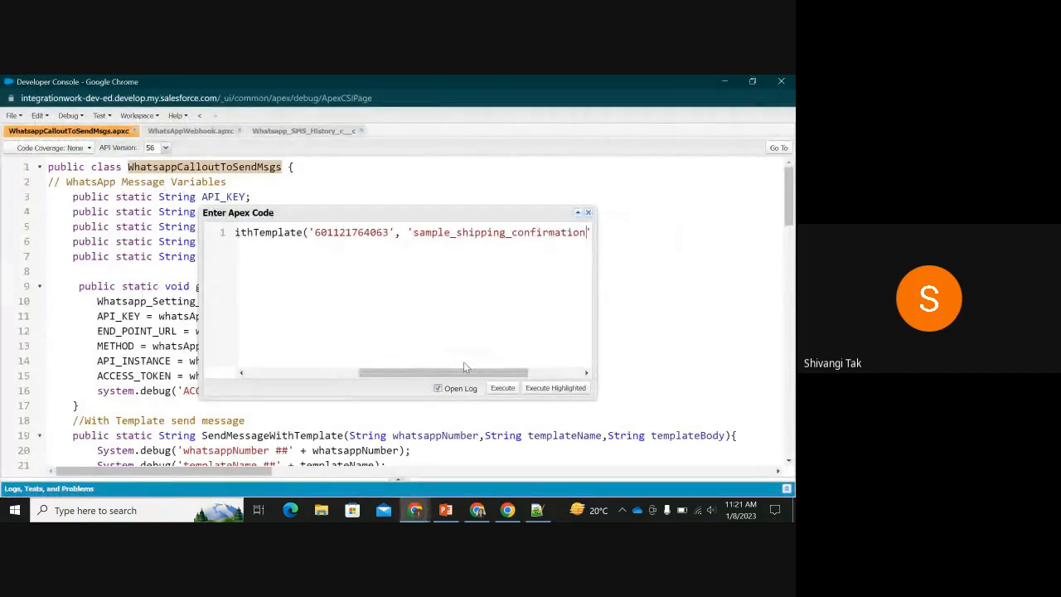
Replace the templateBody placeholder with a first name and place the caret after the closing parenthesis.
drag(463, 373, 539, 334)
double_click(530, 232)
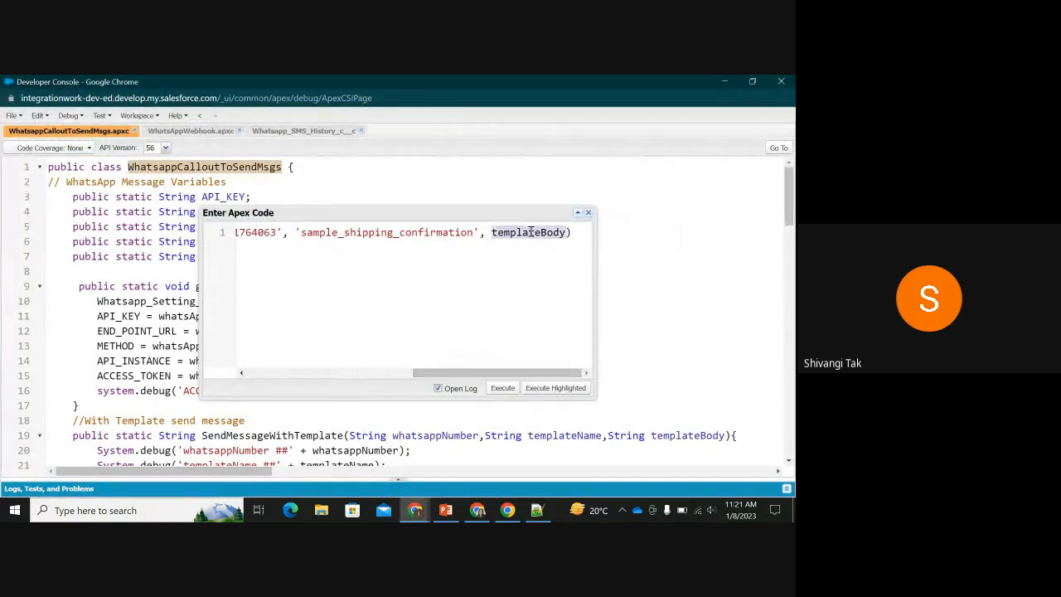
key(BackSpace)
text('60112)
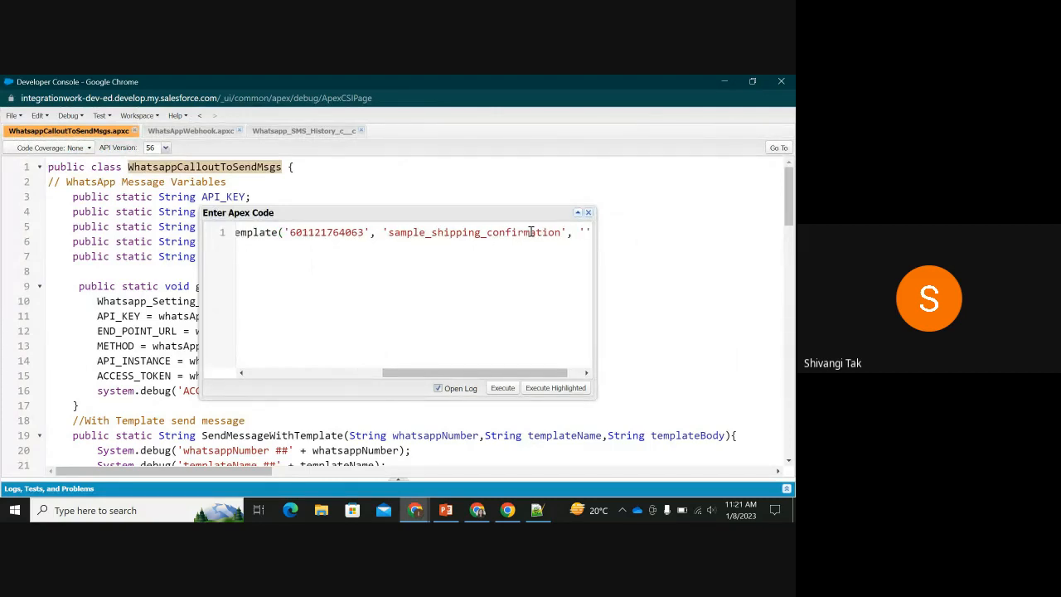
text(shivangi)
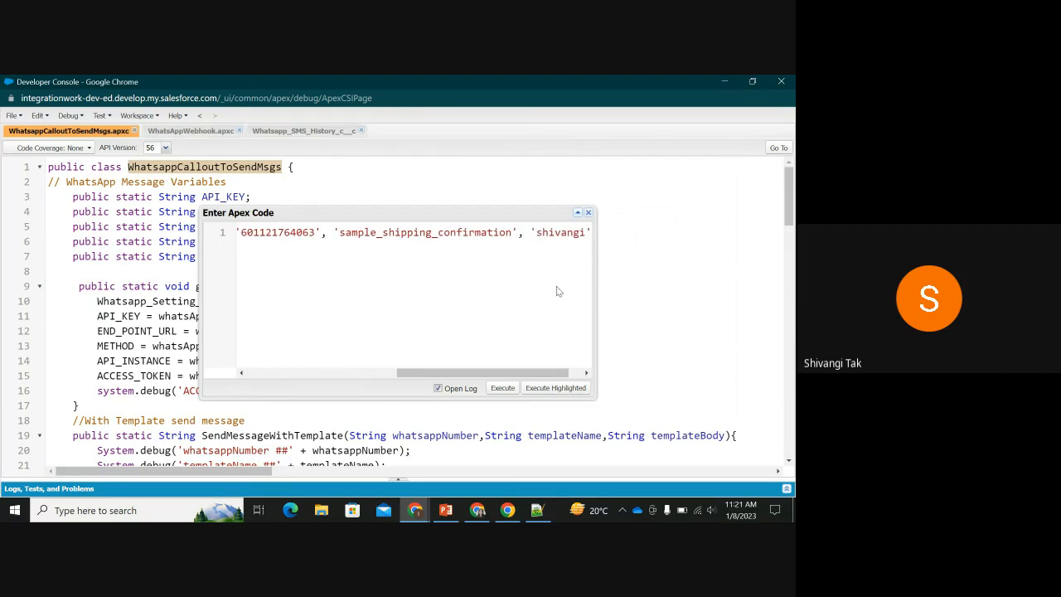
drag(520, 372, 536, 373)
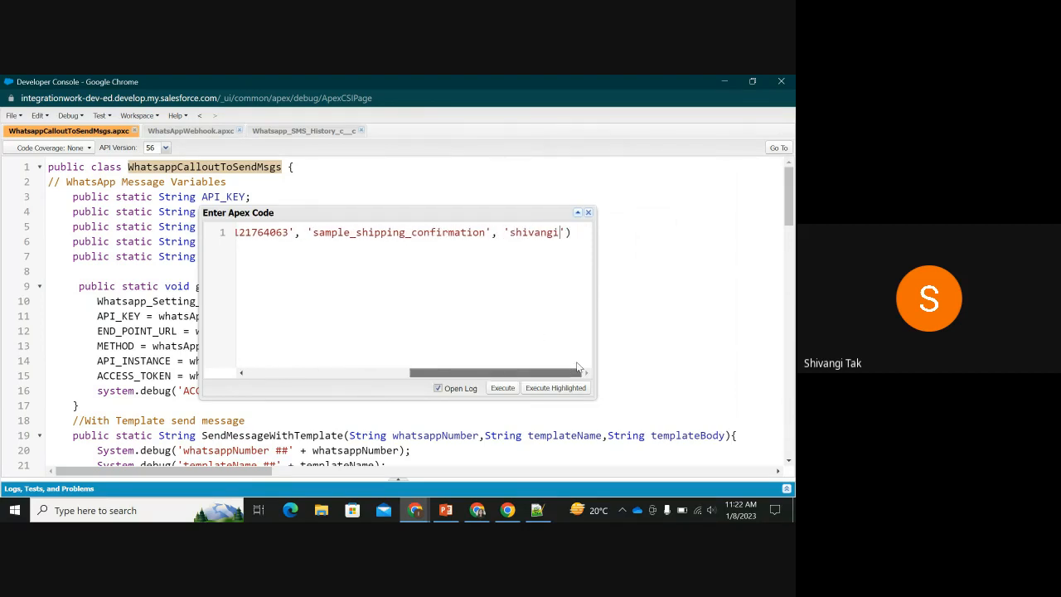
click(582, 234)
End the call with a semicolon, execute it, and switch to the WhatsApp Web chat.
text(;)
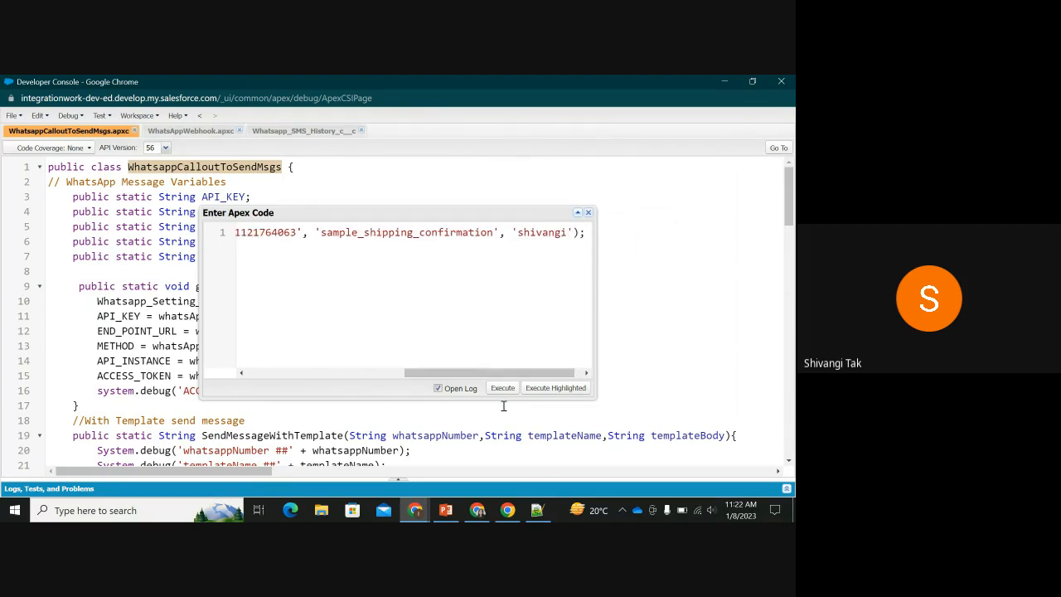
click(502, 388)
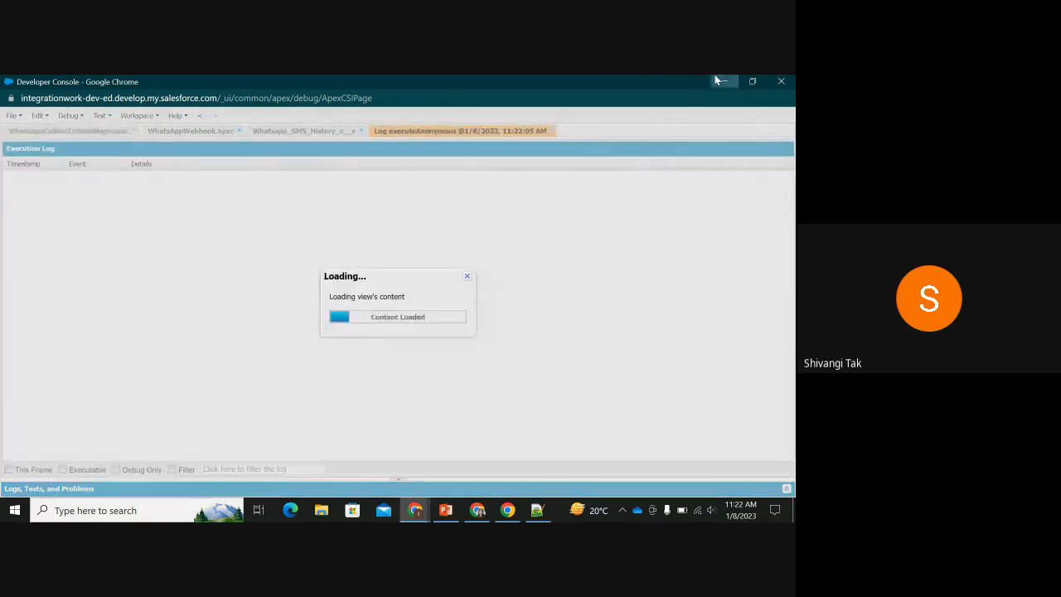
click(723, 81)
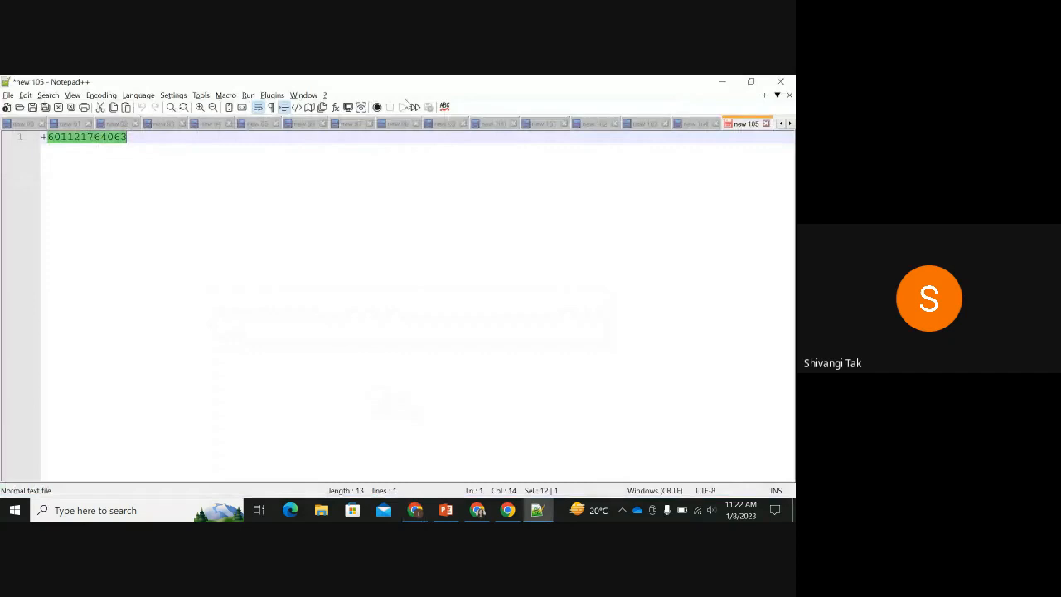
click(723, 81)
click(312, 84)
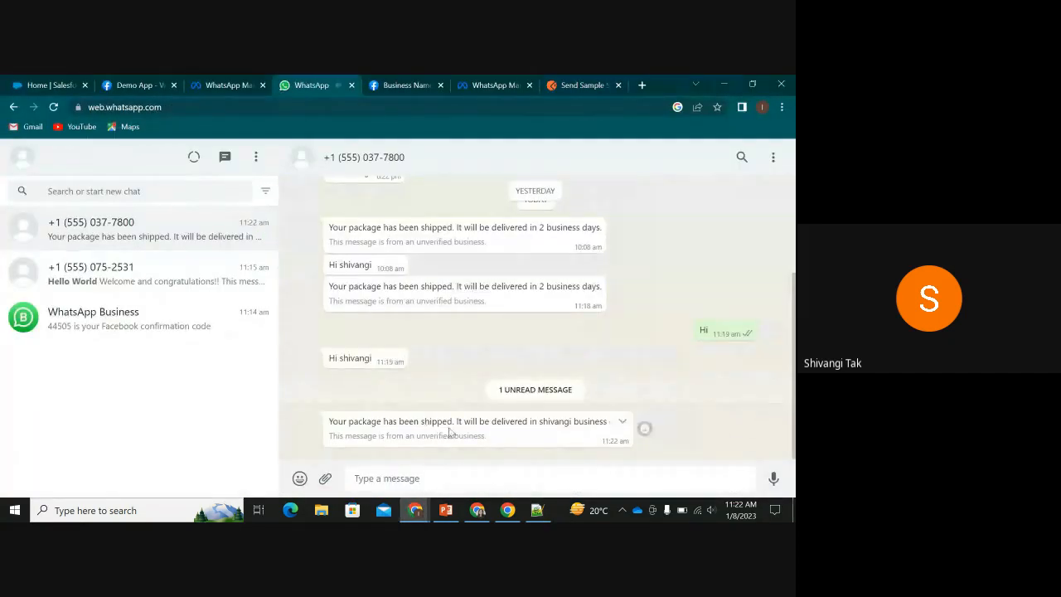
Highlight the name and delivery sentence in the newly arrived shipping-confirmation message.
double_click(561, 422)
click(517, 422)
drag(457, 421, 602, 421)
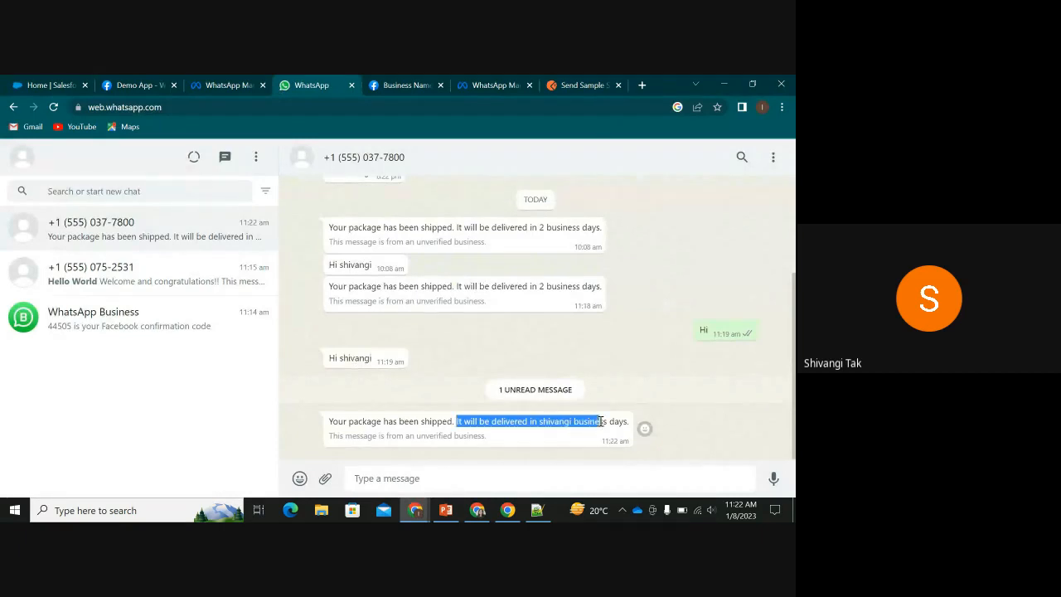
click(602, 421)
click(415, 510)
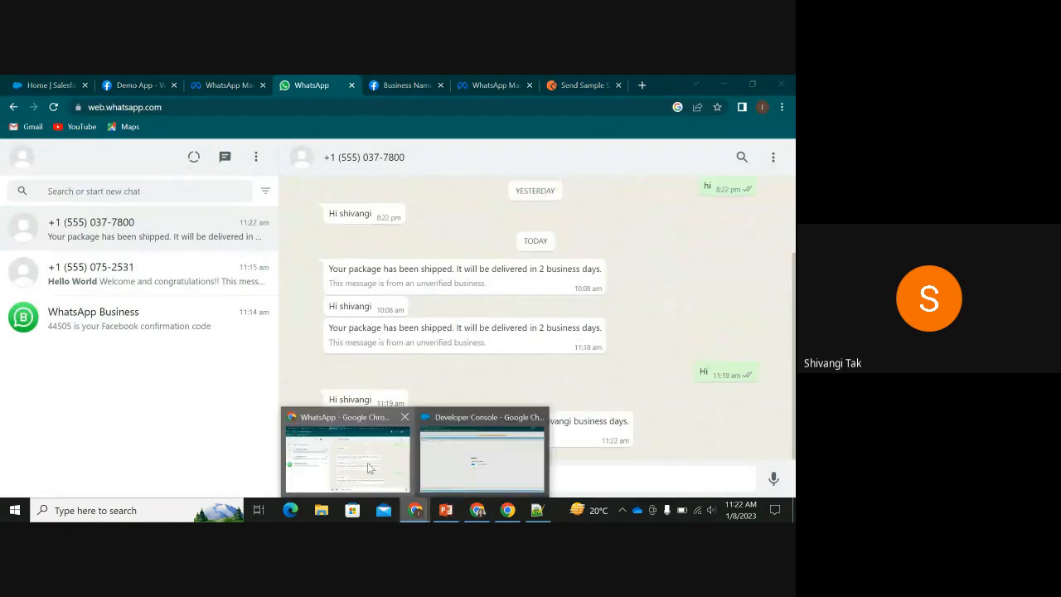
click(367, 462)
click(582, 84)
Check the 'text' type in Postman's JSON request body, then bring the Developer Console forward.
scroll(394, 403, down, 3)
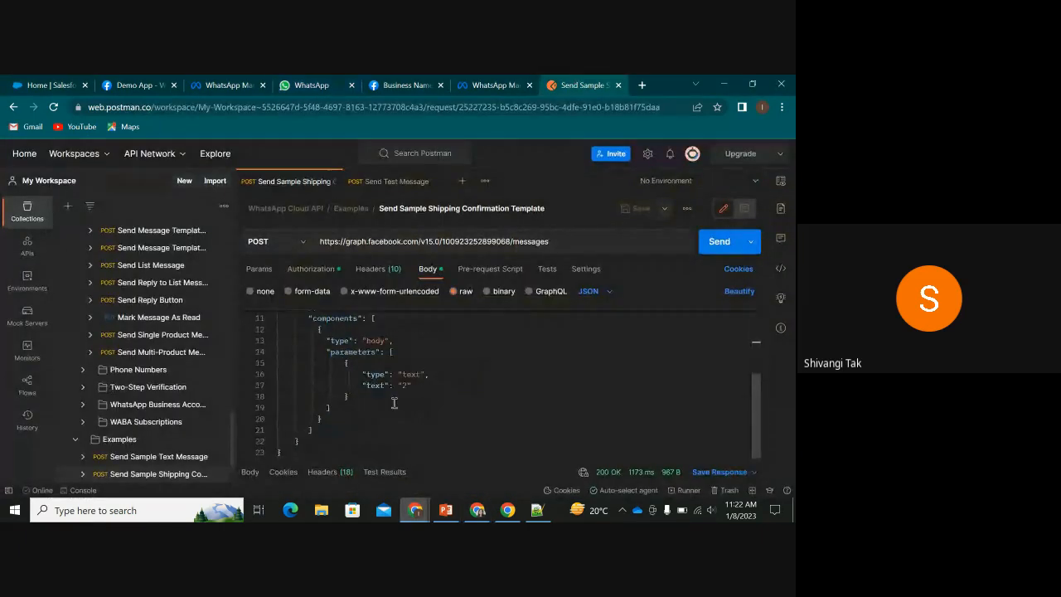
double_click(411, 374)
scroll(408, 377, up, 2)
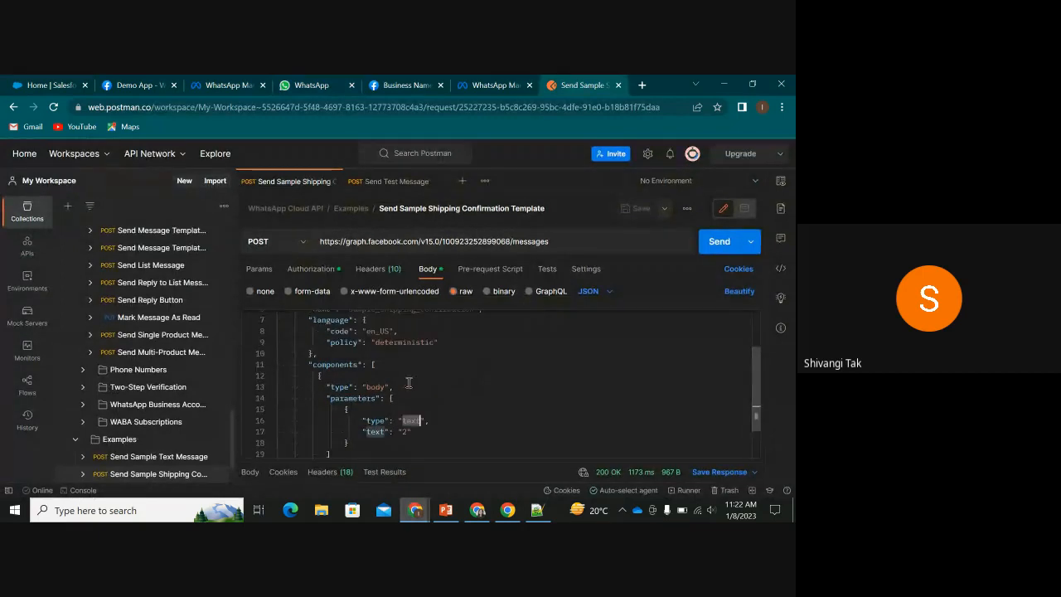
scroll(409, 382, up, 3)
click(424, 511)
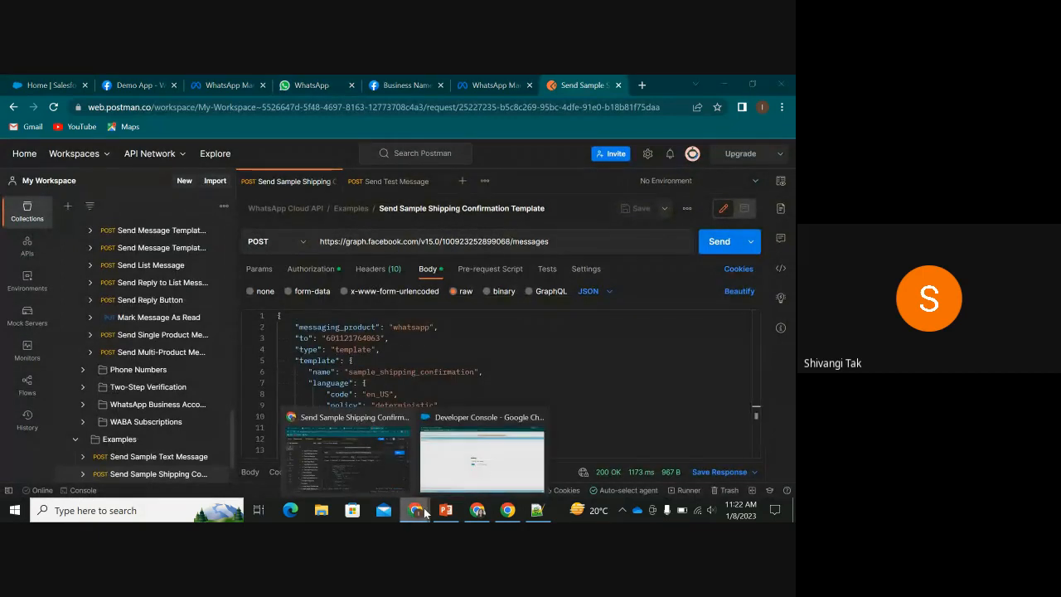
click(483, 458)
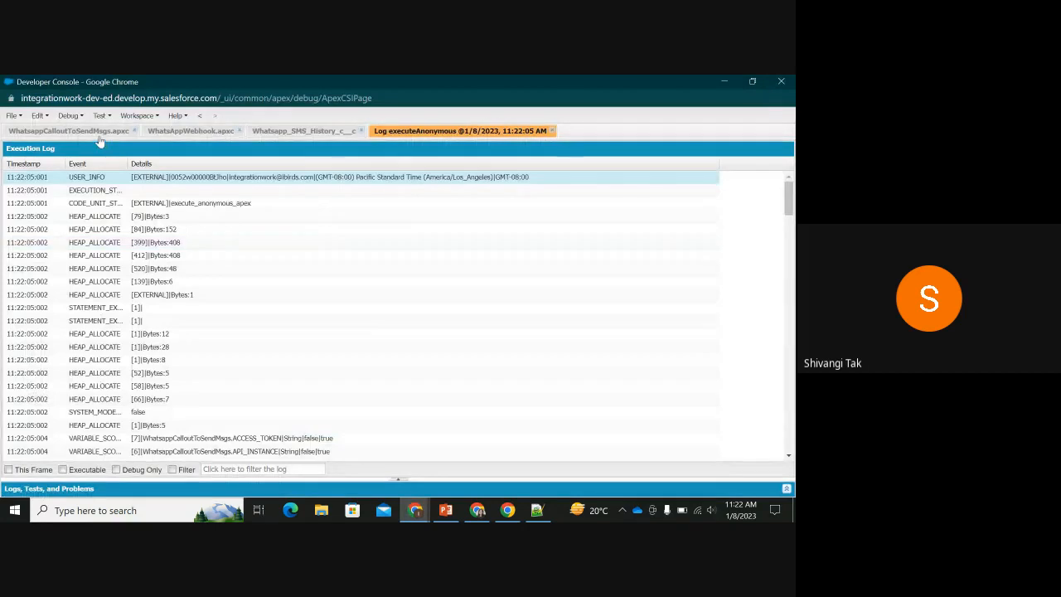
In the WhatsappCalloutToSendMsgs class, highlight templateBody in the template request JSON on line 27.
click(97, 133)
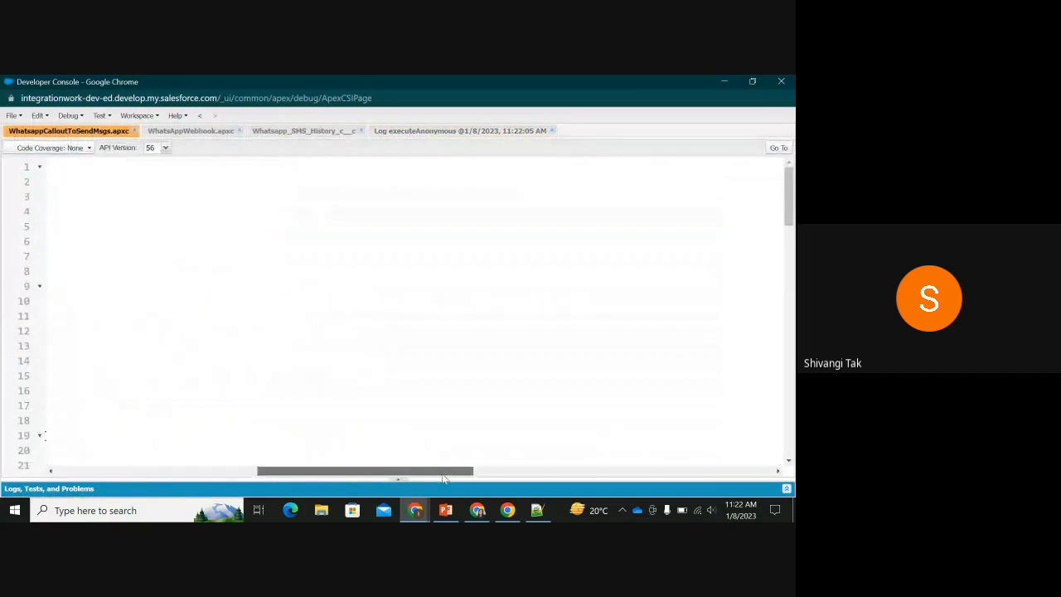
scroll(464, 445, down, 3)
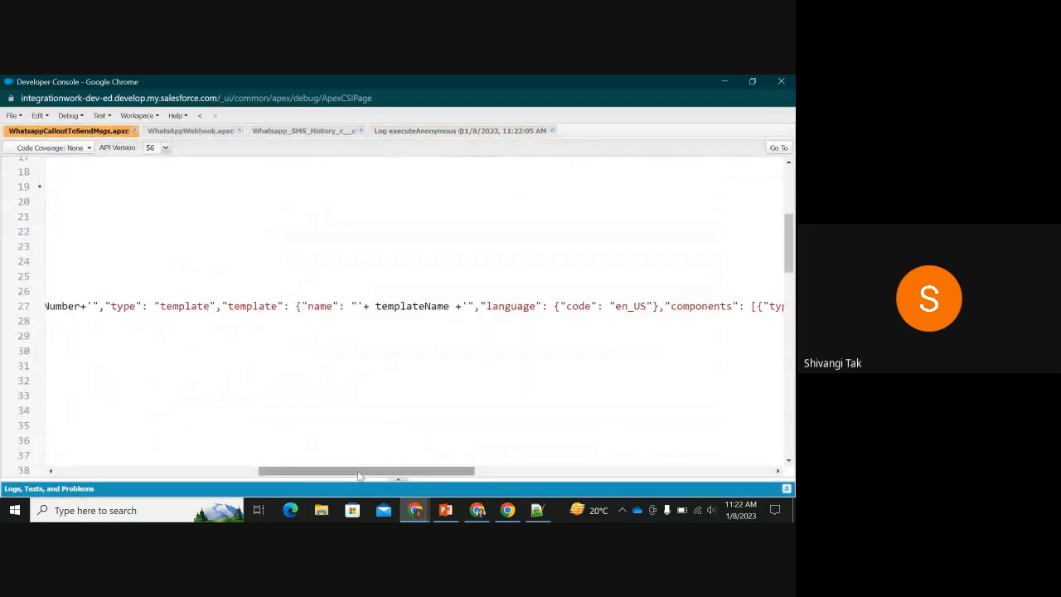
drag(359, 475, 538, 477)
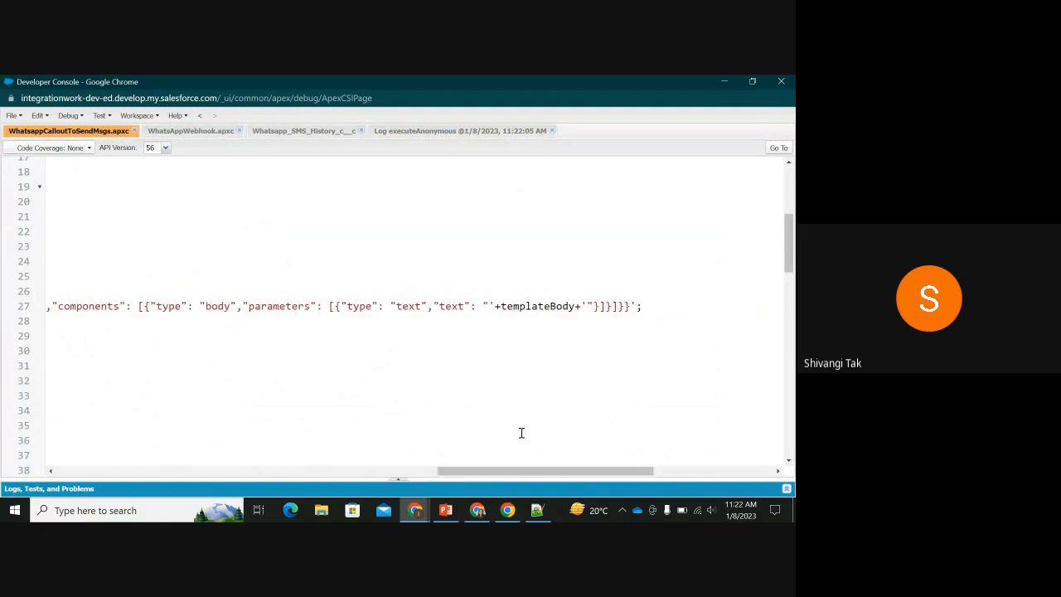
double_click(528, 306)
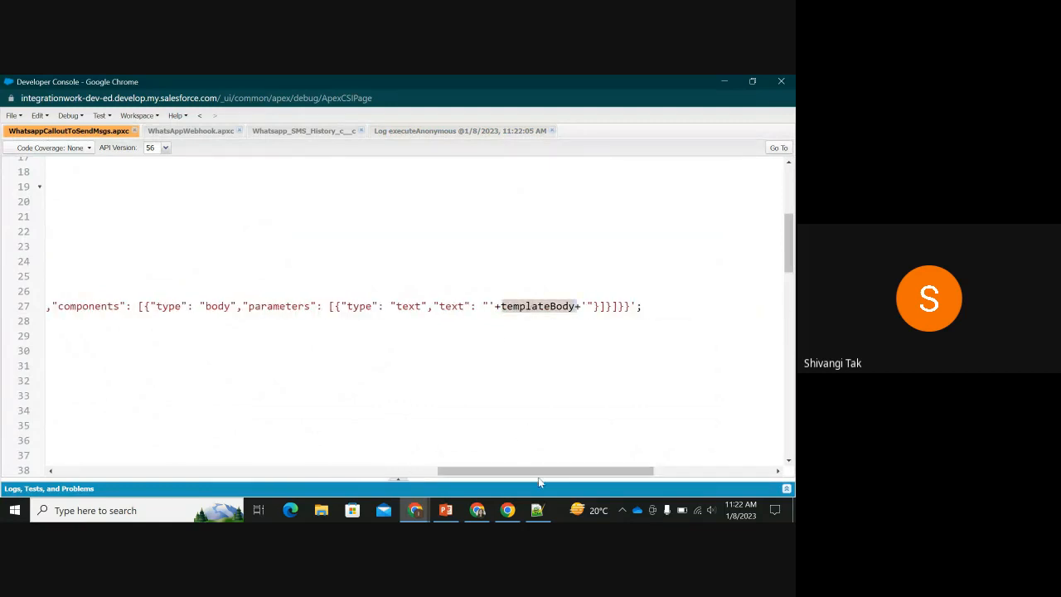
double_click(521, 308)
drag(562, 465, 180, 465)
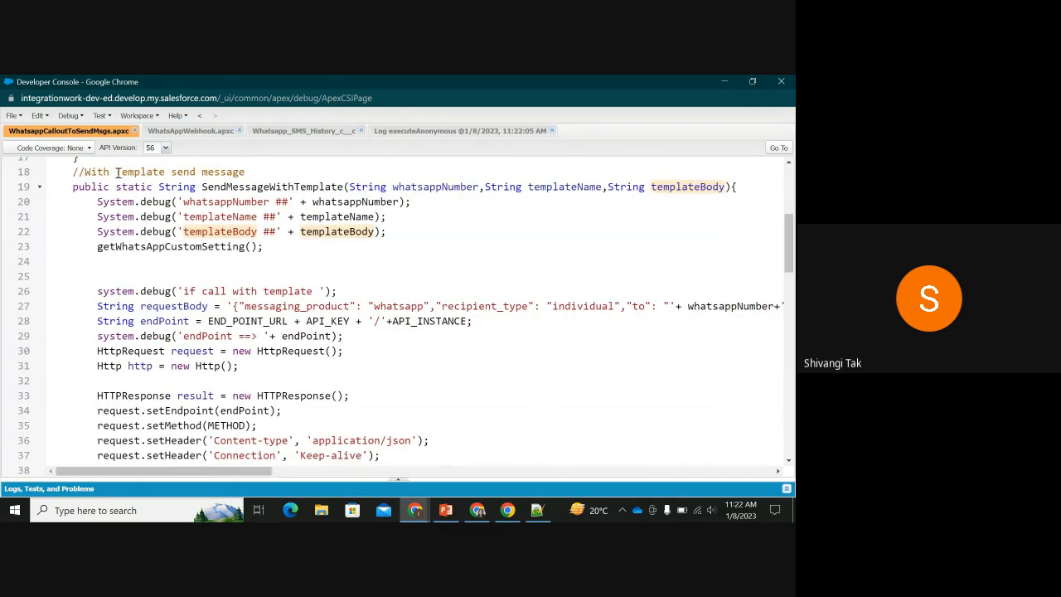
drag(73, 171, 268, 187)
click(268, 187)
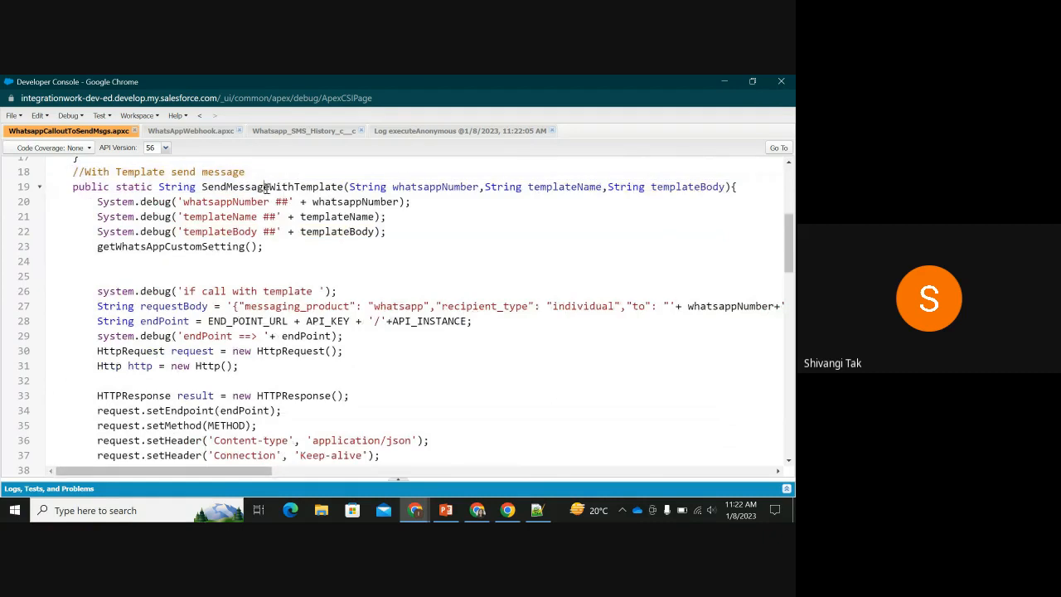
Walk through sendWhatsAppRequest's whatsappNumber, smsBody and template parameters and its NULL template check.
scroll(214, 282, down, 1)
scroll(213, 282, down, 6)
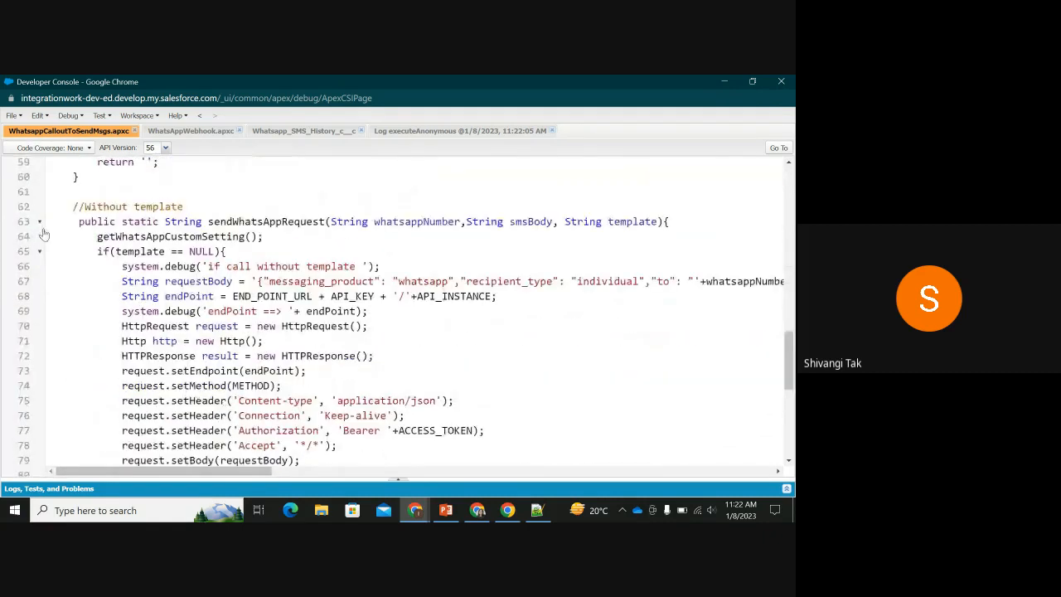
drag(100, 204, 208, 217)
click(208, 220)
double_click(257, 221)
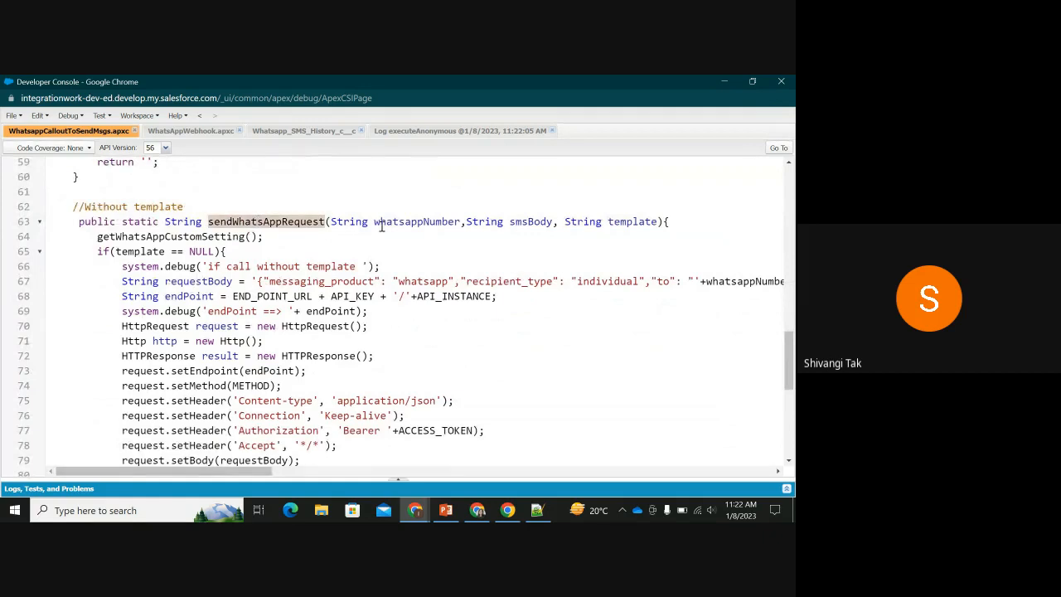
double_click(406, 221)
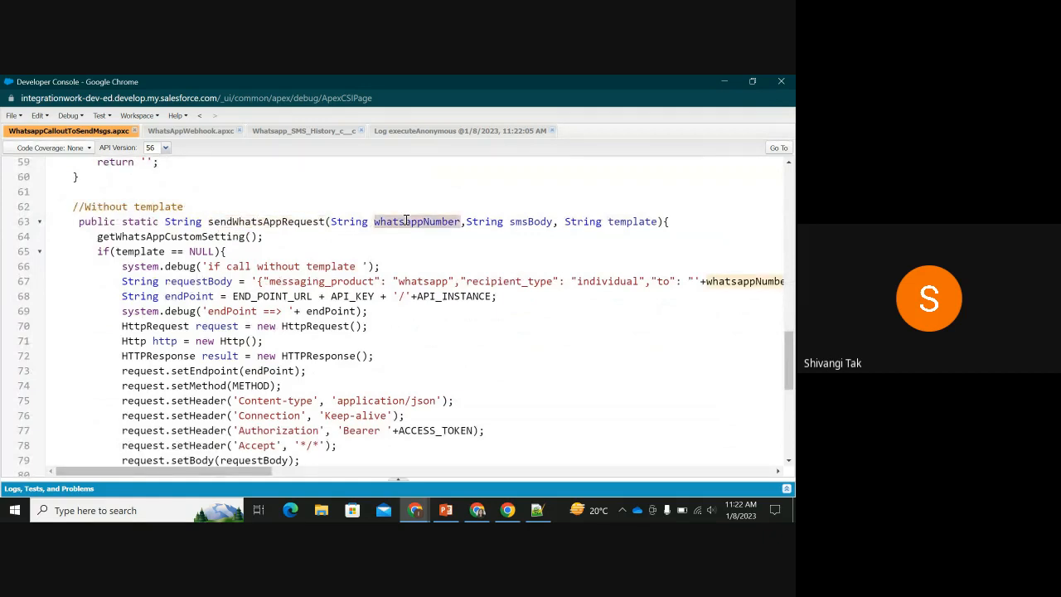
double_click(528, 221)
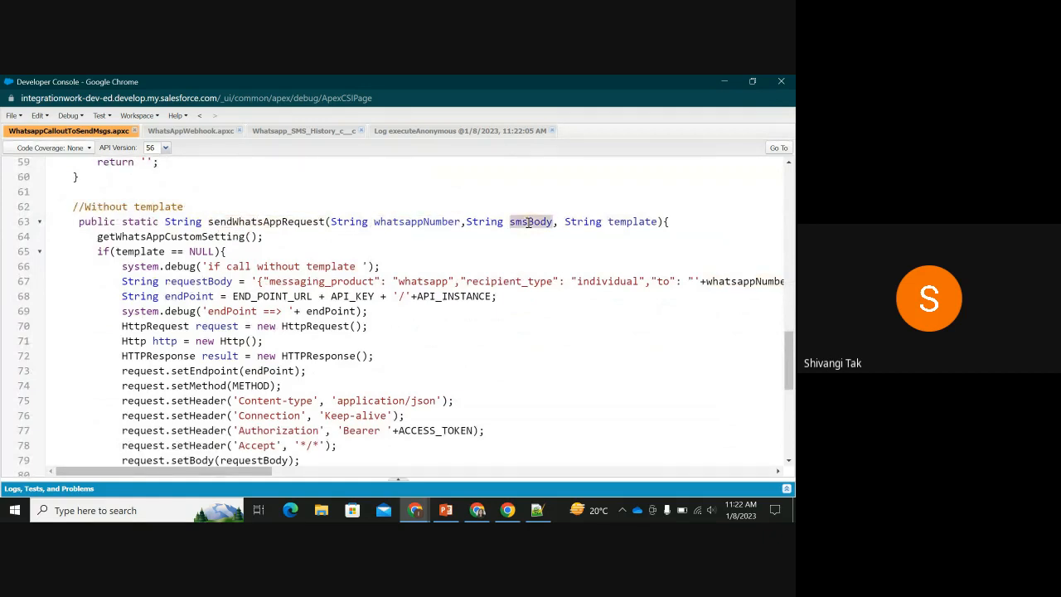
double_click(634, 222)
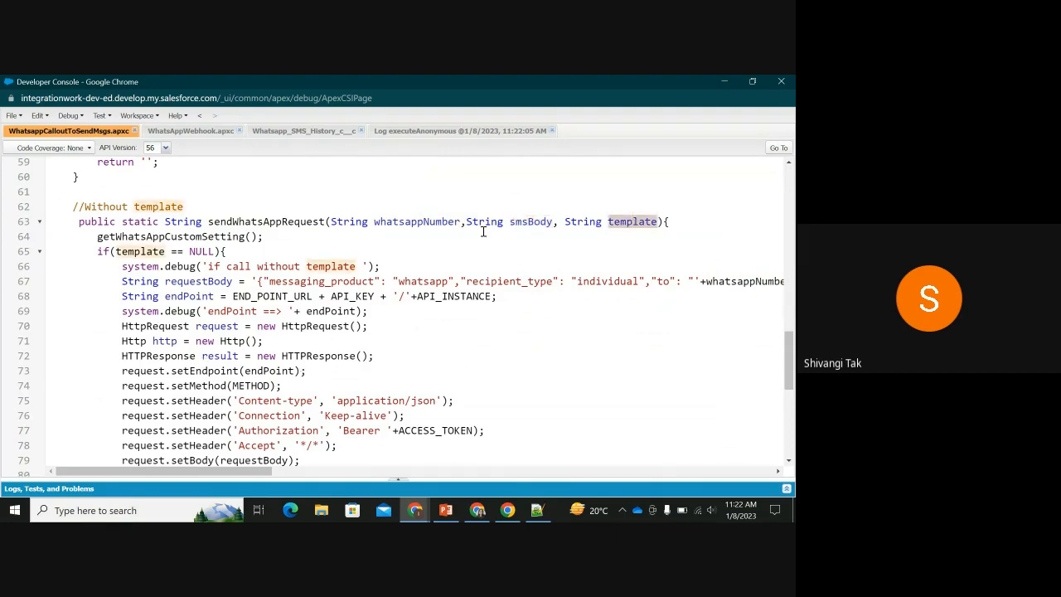
double_click(580, 221)
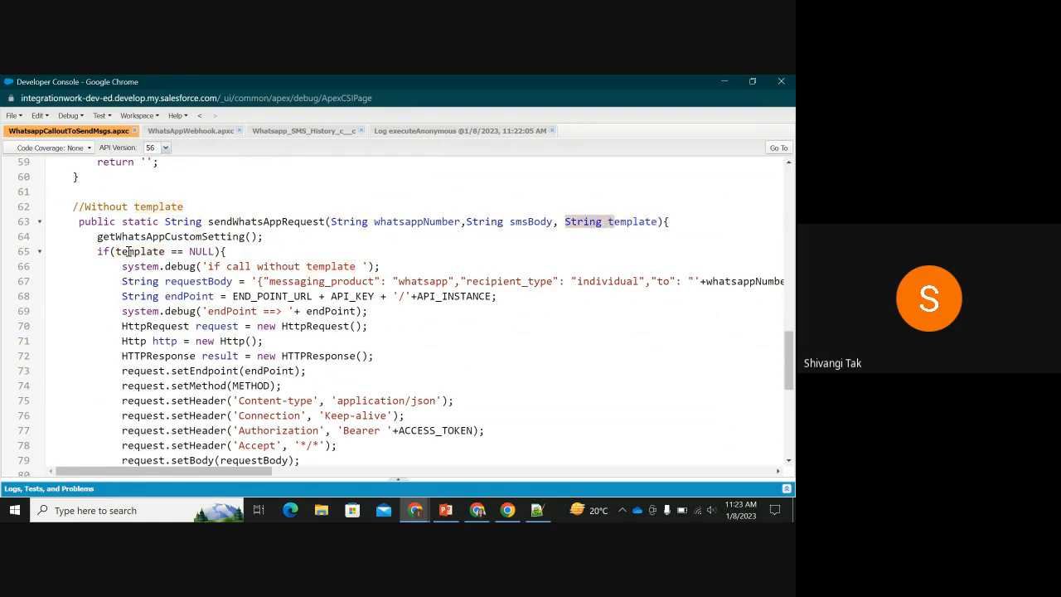
double_click(211, 251)
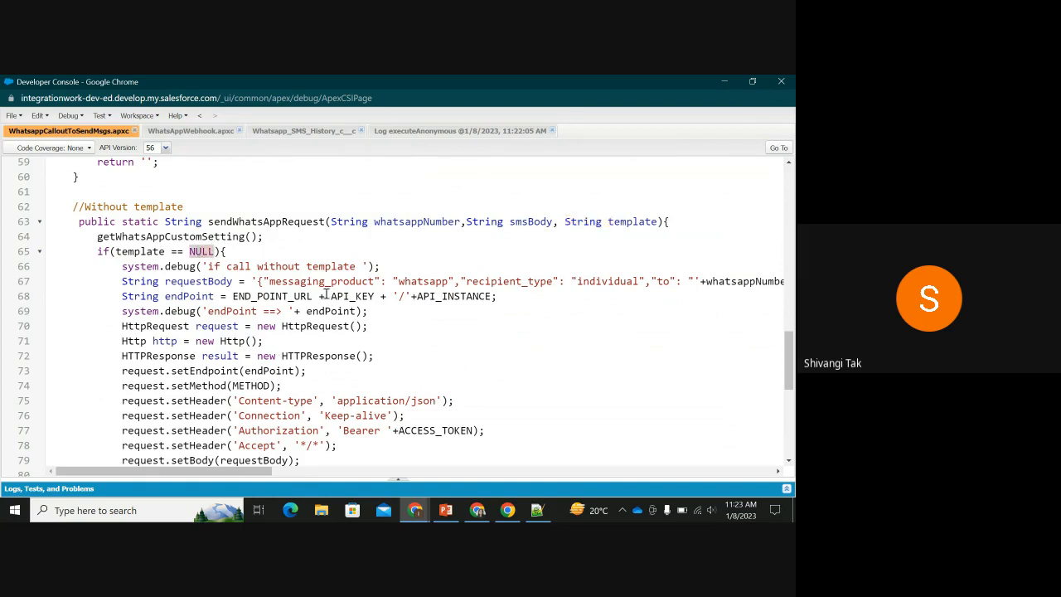
Scroll through the rest of the method and reselect the sendWhatsAppRequest name.
scroll(260, 326, down, 1)
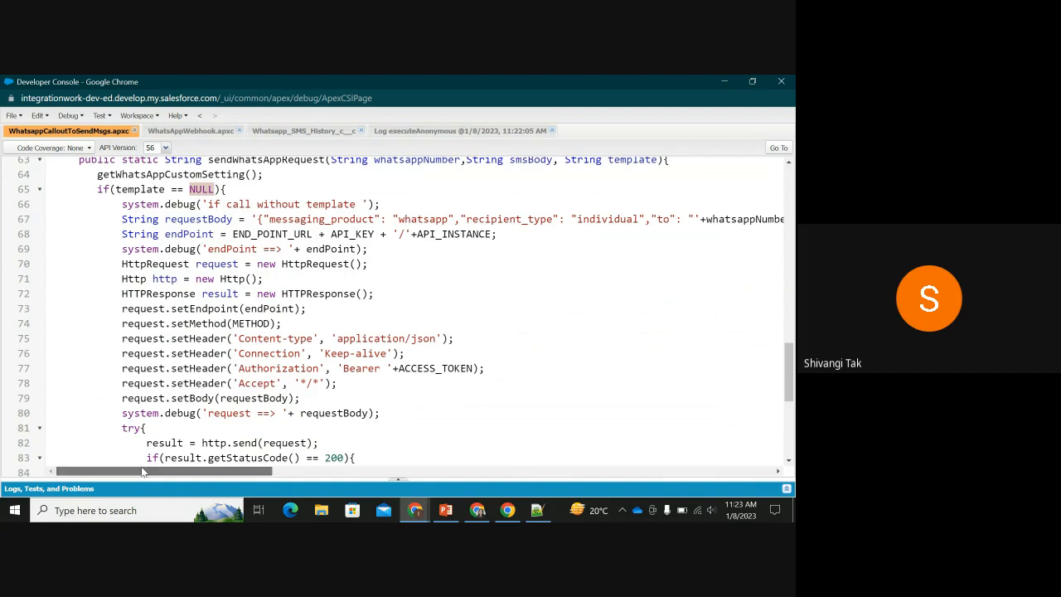
drag(133, 474, 88, 476)
scroll(292, 284, up, 2)
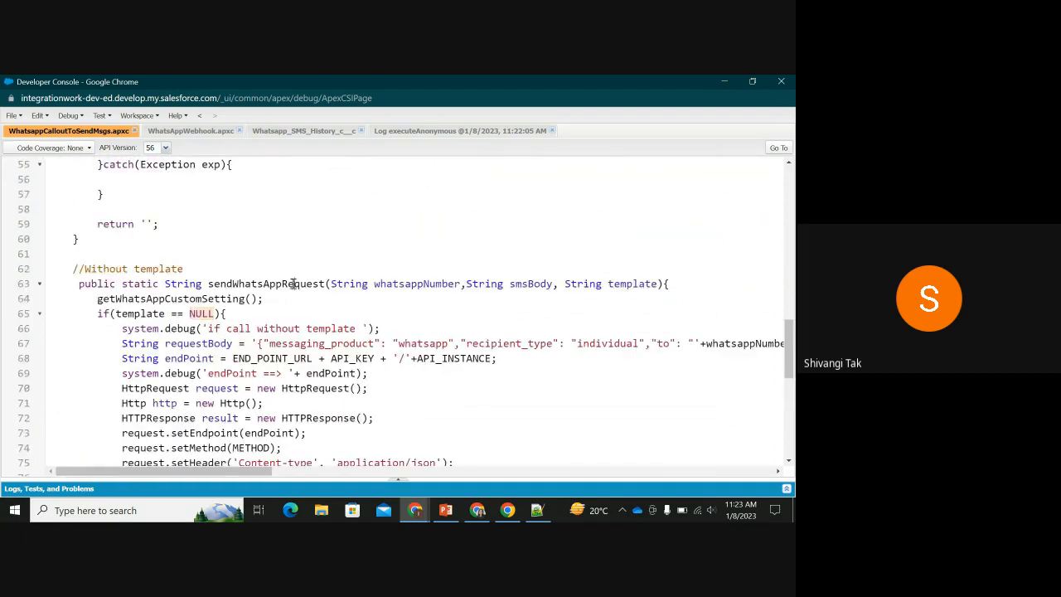
double_click(291, 283)
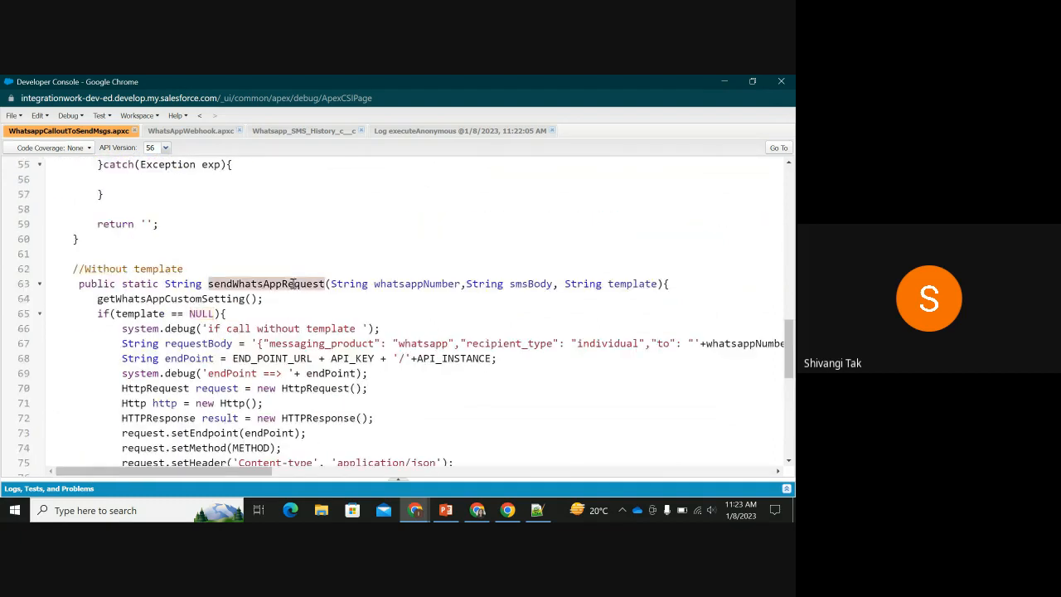
click(68, 116)
Replace the old anonymous code with a WhatsappCalloutToSendMsgs.sendWhatsAppRequest call.
click(148, 137)
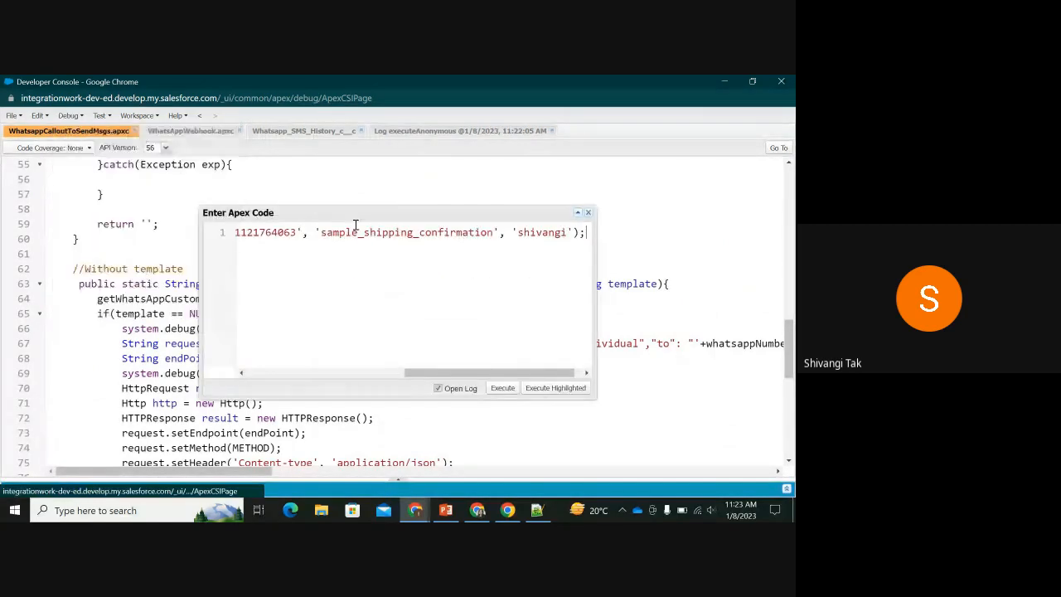
triple_click(356, 234)
key(BackSpace)
scroll(156, 249, up, 18)
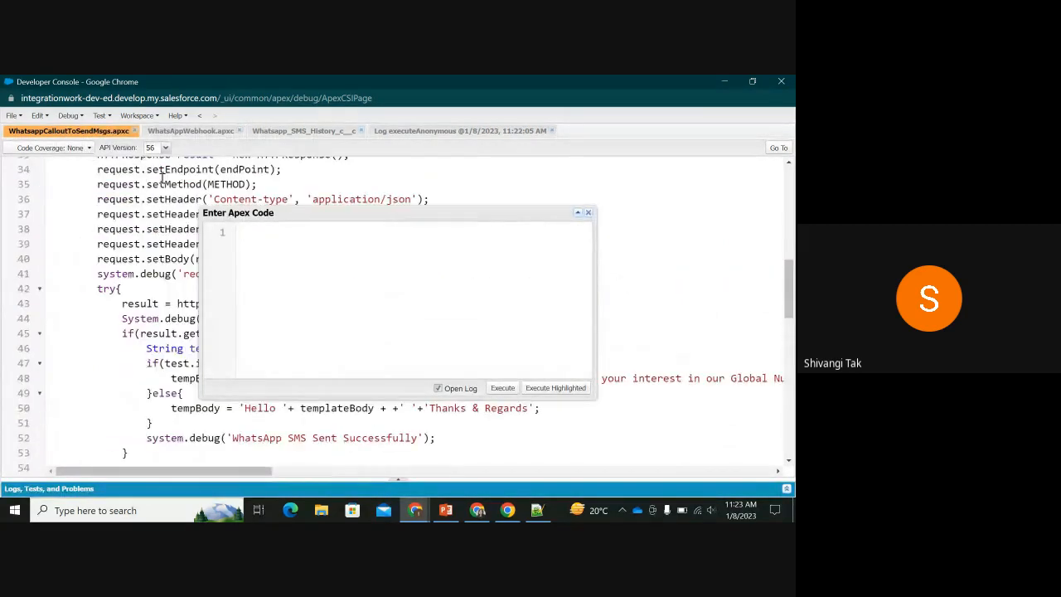
double_click(203, 167)
key(ctrl+c)
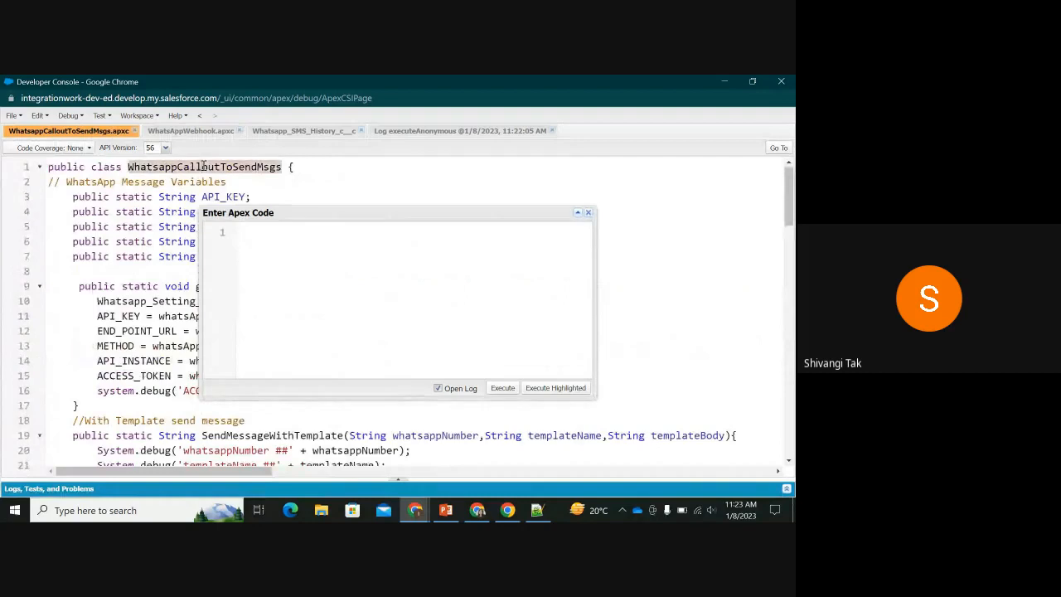
click(257, 237)
key(ctrl+v)
scroll(199, 259, down, 3)
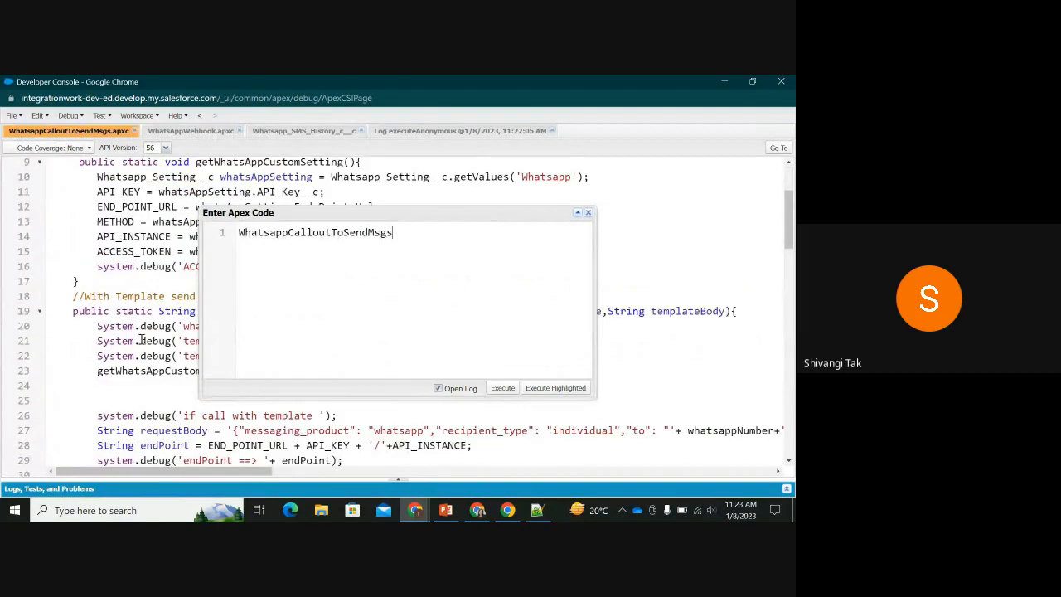
text(.)
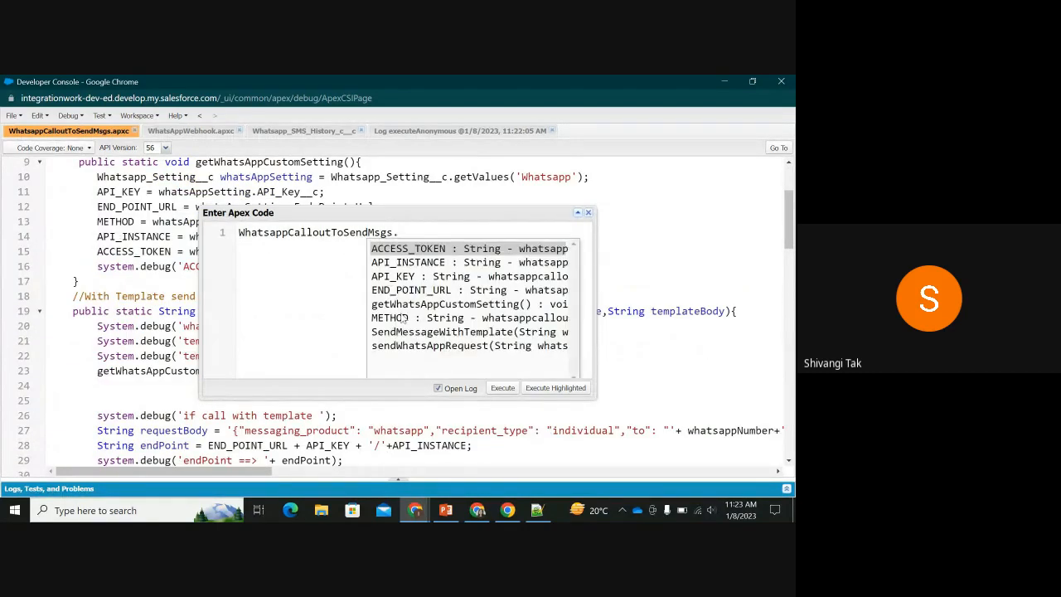
double_click(421, 346)
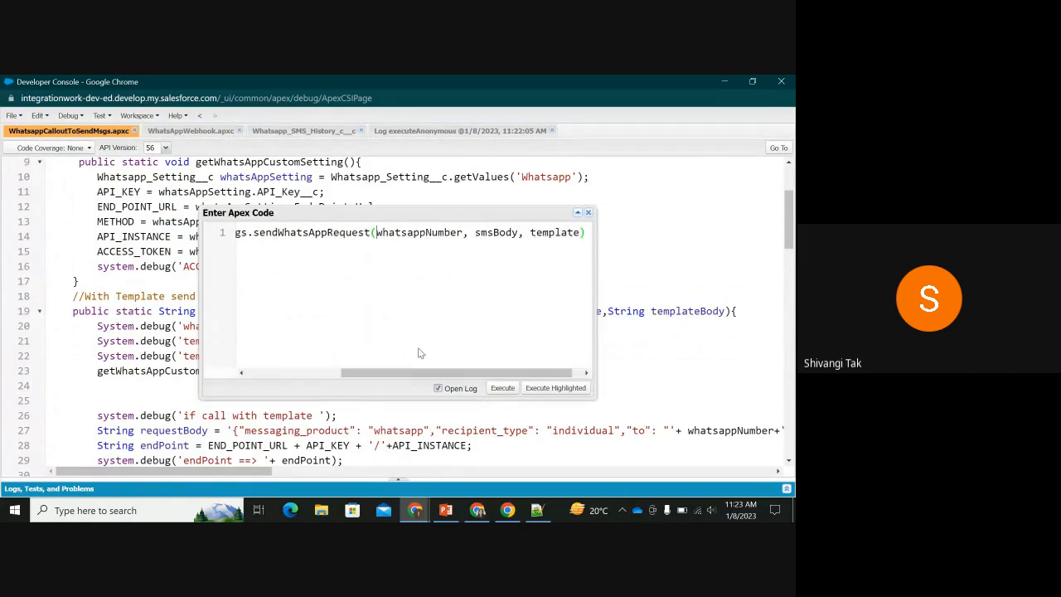
Replace the whatsappNumber placeholder with the recipient number copied from the Notepad++ note.
double_click(421, 233)
key(BackSpace)
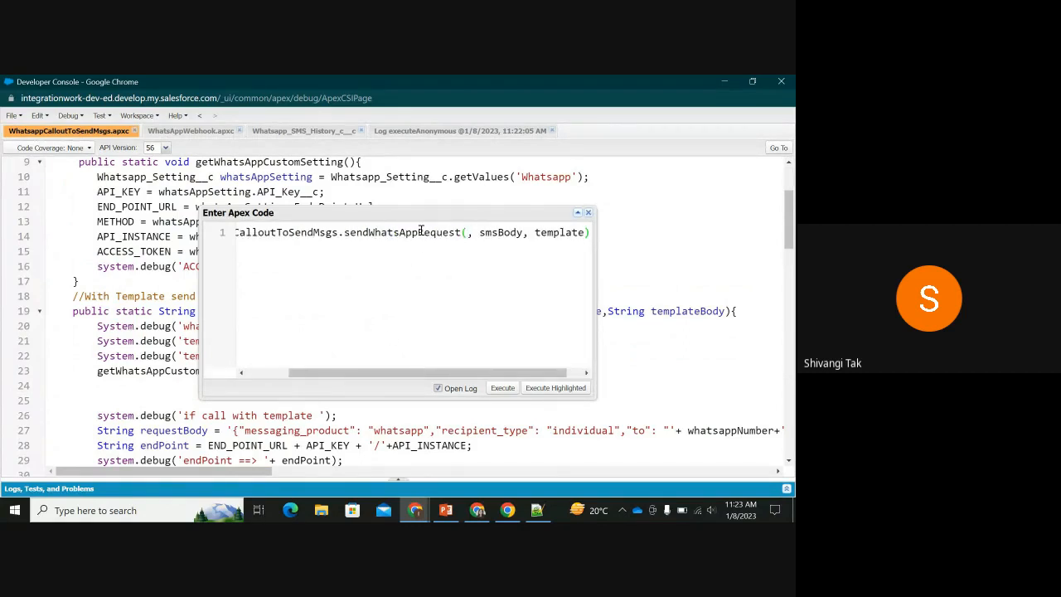
text('')
key(alt+Tab)
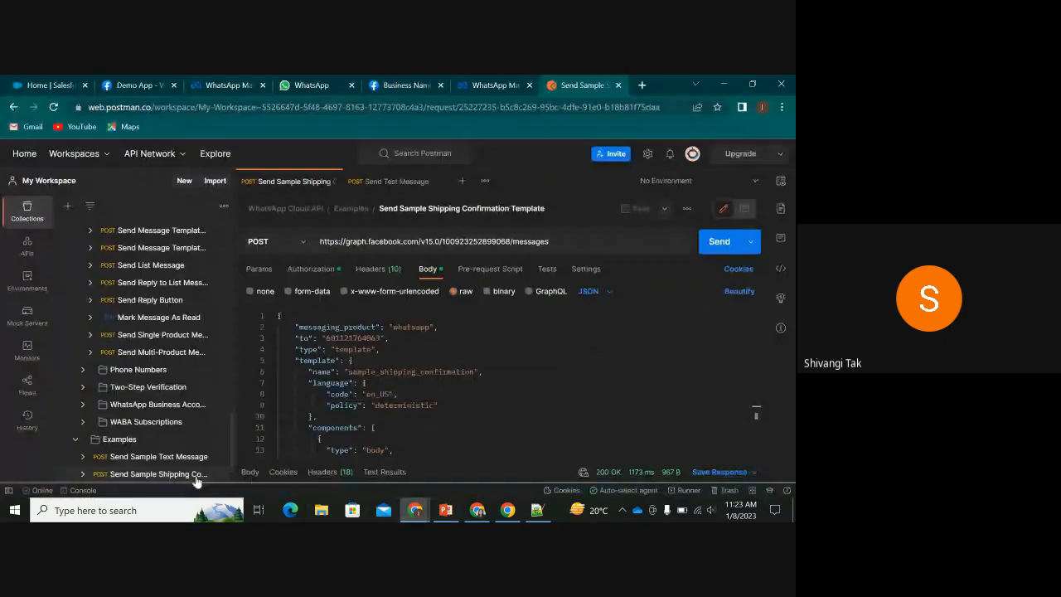
key(alt+Tab)
key(Tab)
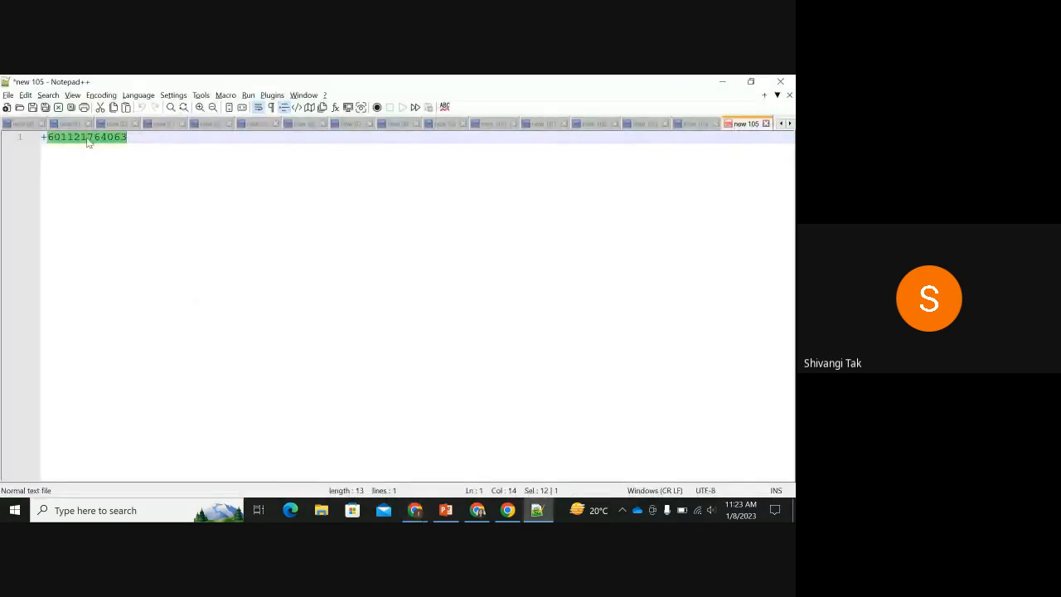
key(alt+Tab)
key(alt+Tab)
key(Tab)
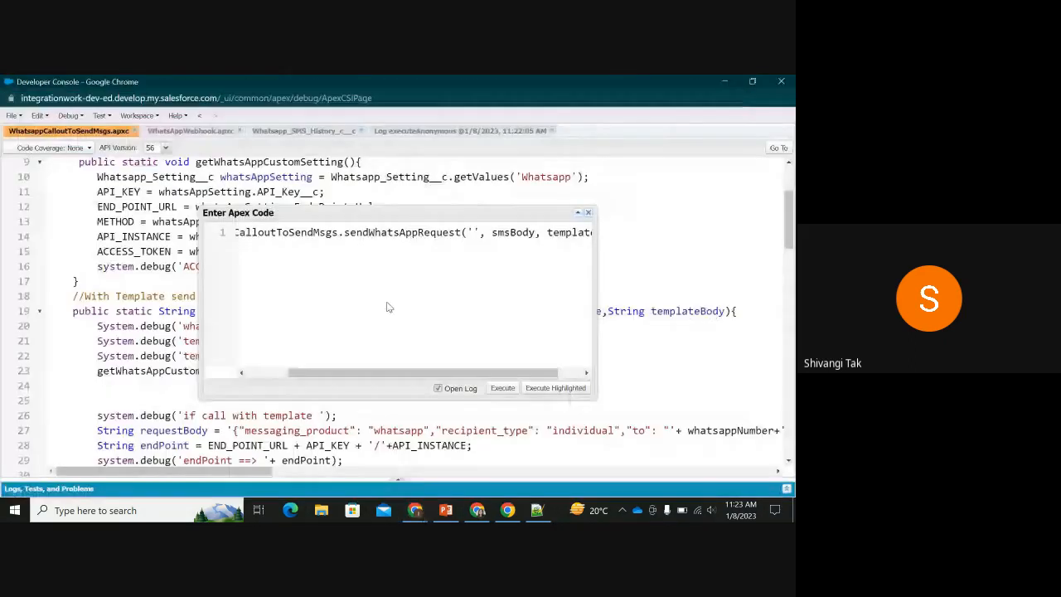
click(472, 232)
key(ctrl+v)
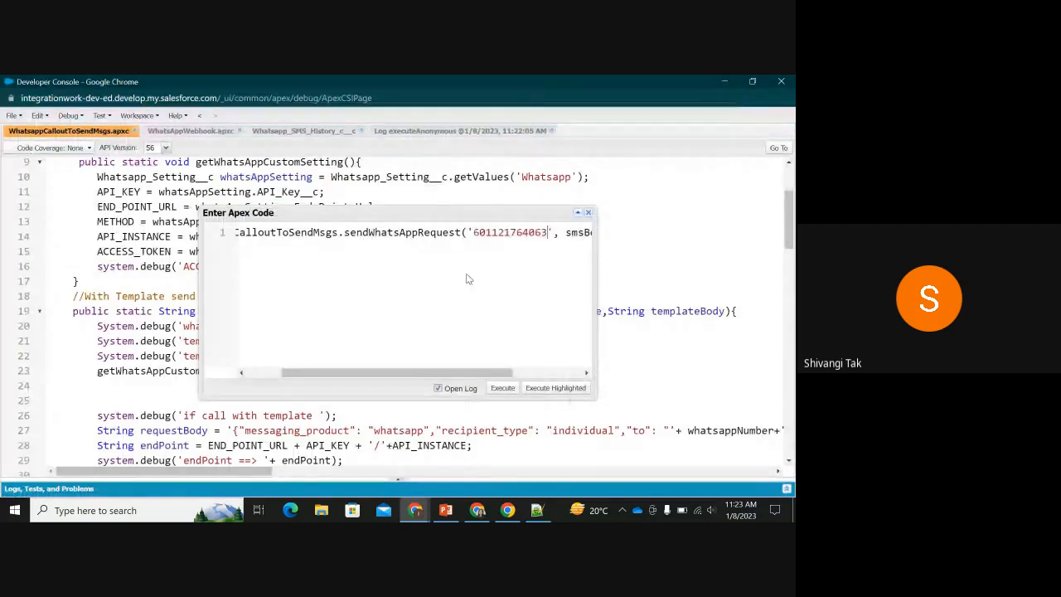
drag(444, 374, 515, 373)
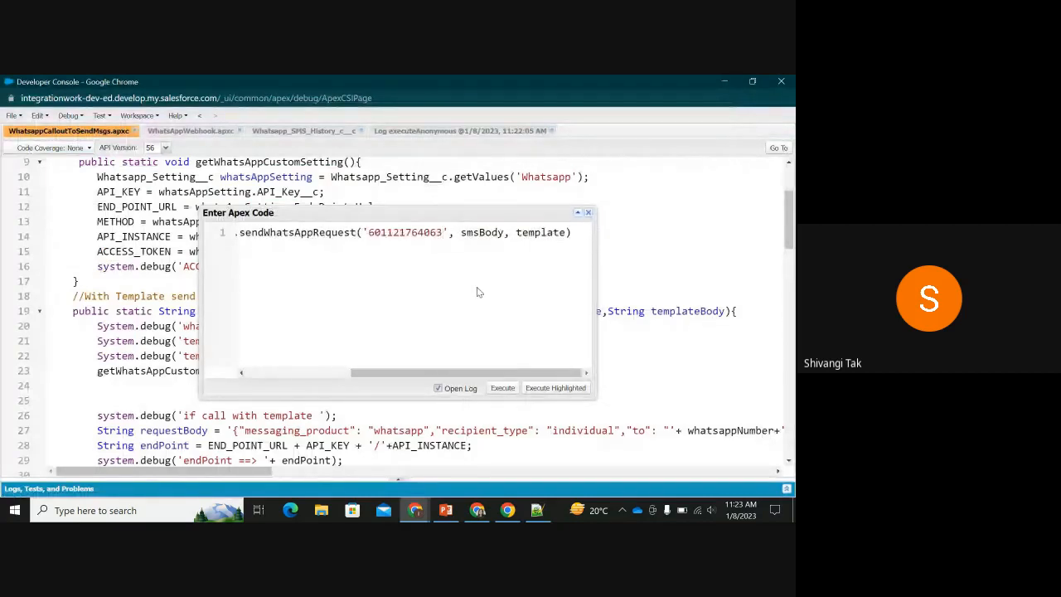
Fill in 'Hi Demo class' as smsBody and Null as template, add the semicolon, and execute.
double_click(475, 232)
key(BackSpace)
text(', ')
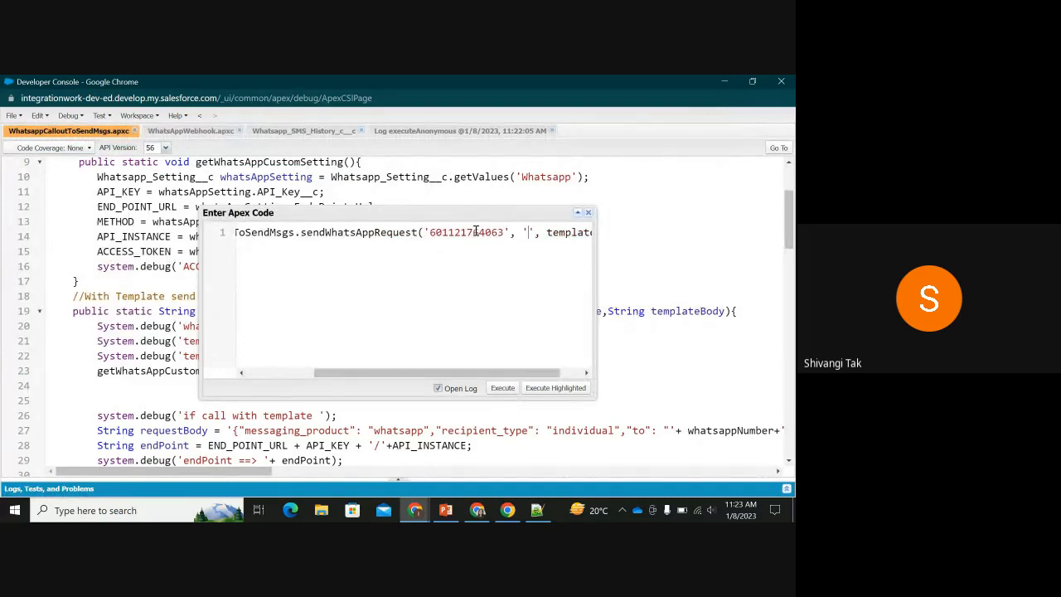
text(Hi Dem)
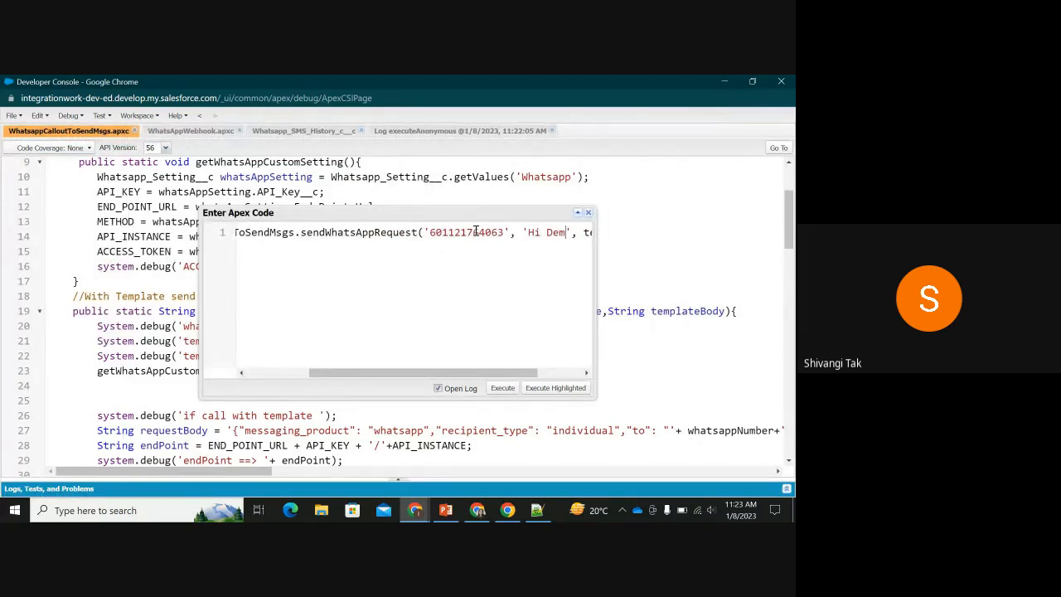
text(o class)
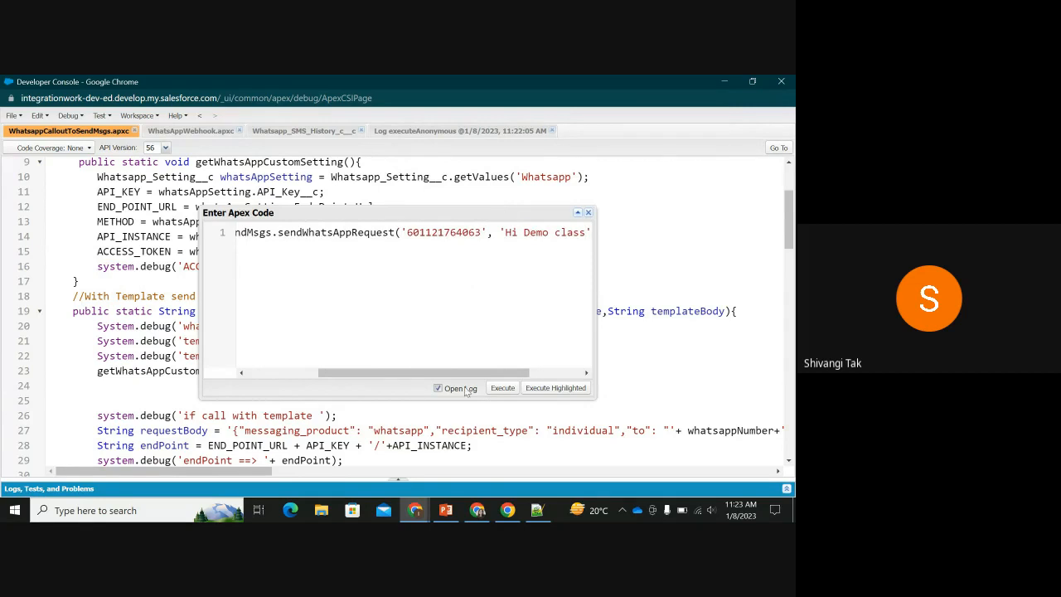
drag(464, 372, 516, 372)
double_click(545, 233)
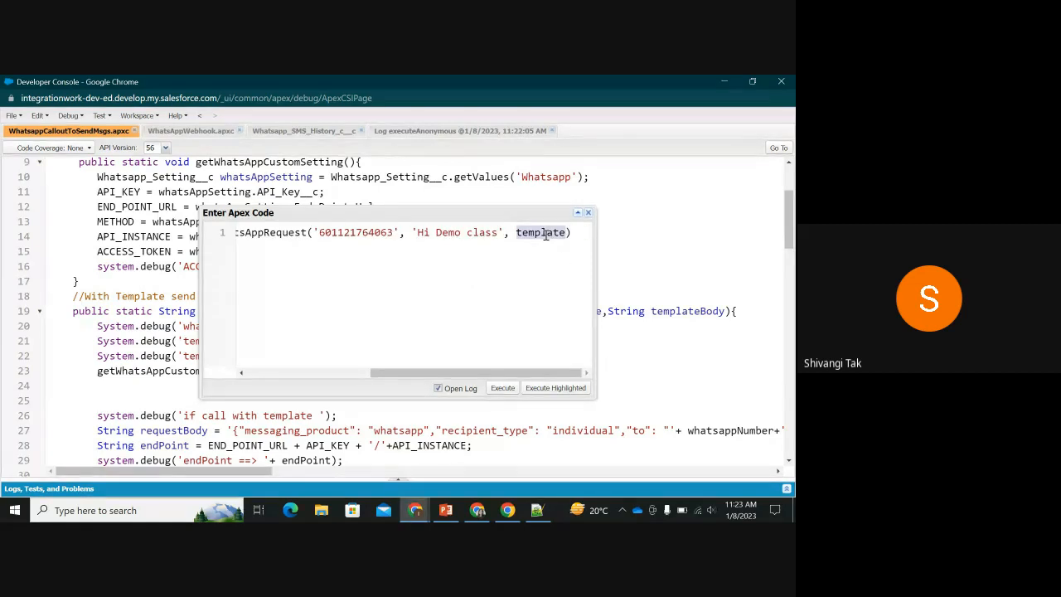
key(BackSpace)
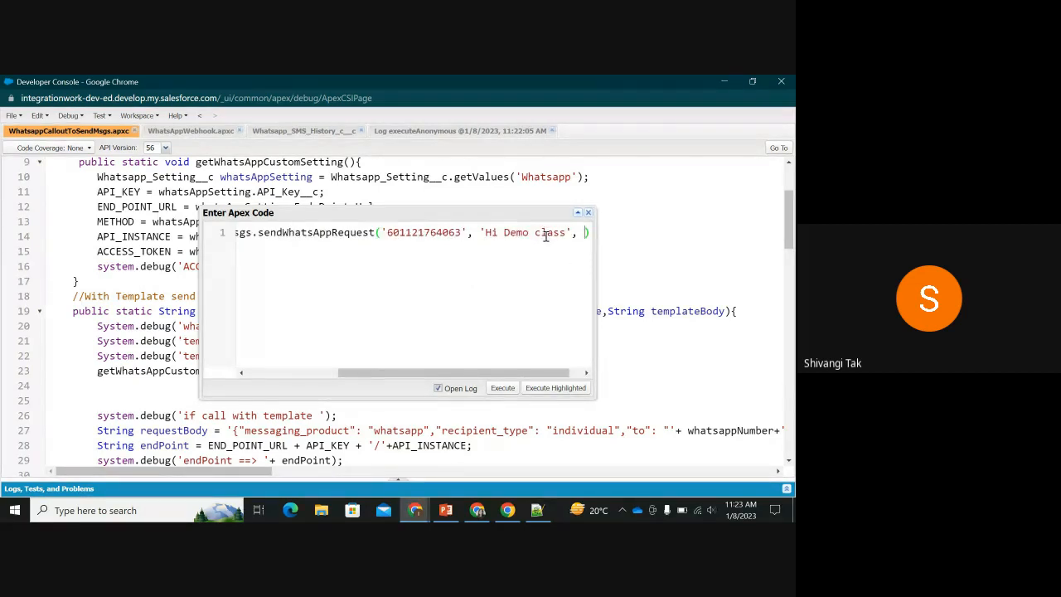
text(Null)
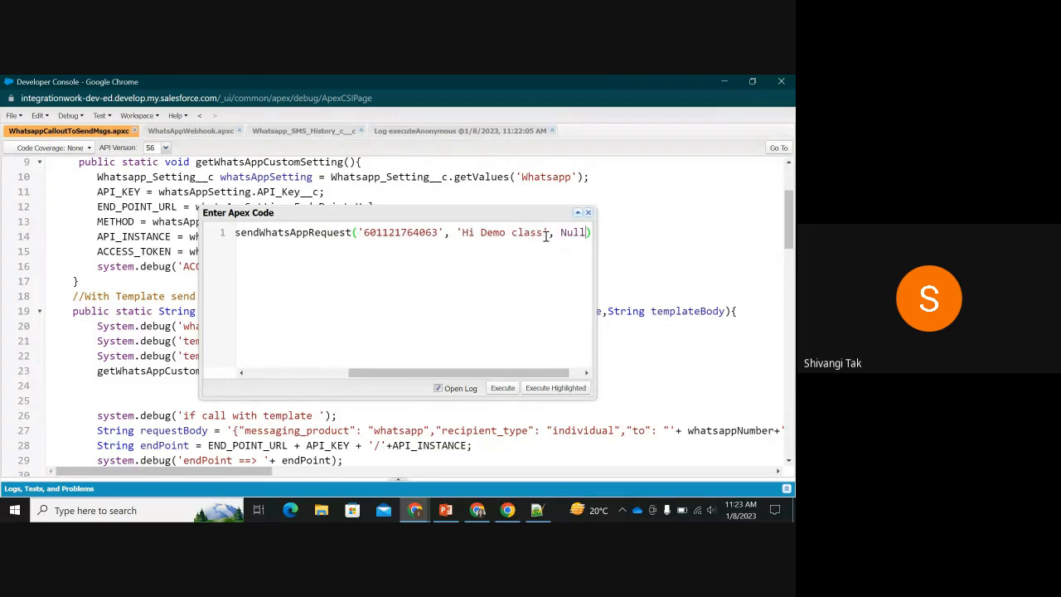
drag(509, 373, 525, 373)
click(583, 233)
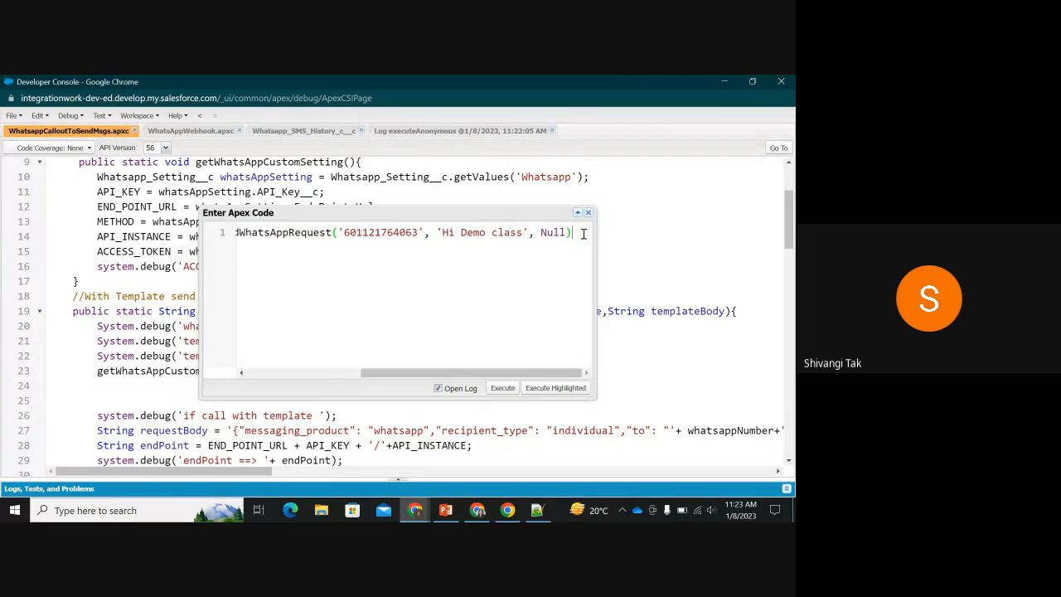
text(;)
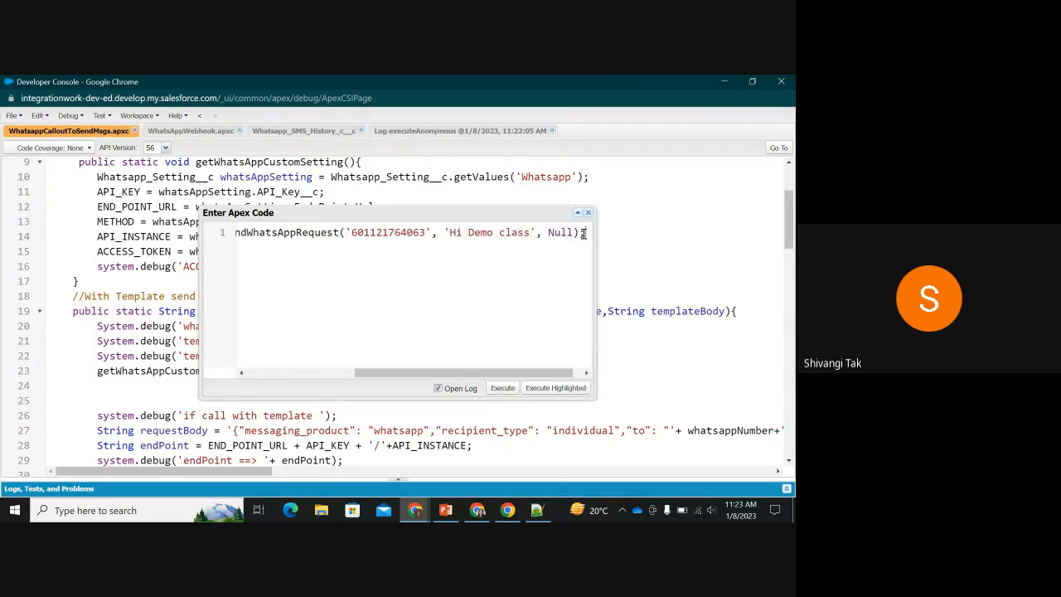
click(502, 388)
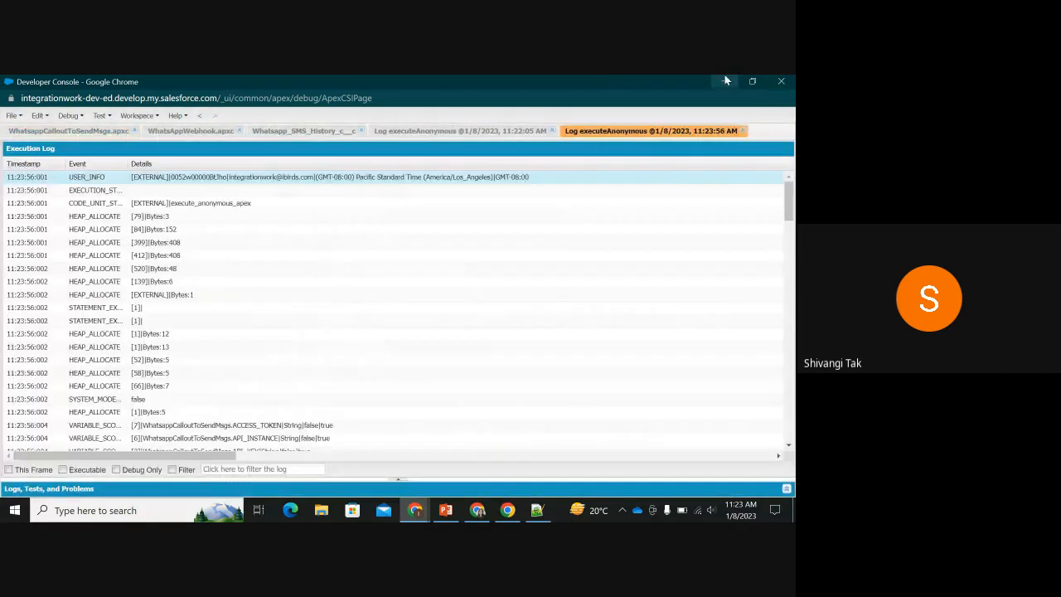
Confirm 'Hi Demo class' arrived in WhatsApp Web, then bring up the PowerPoint deck at slide 6.
click(725, 81)
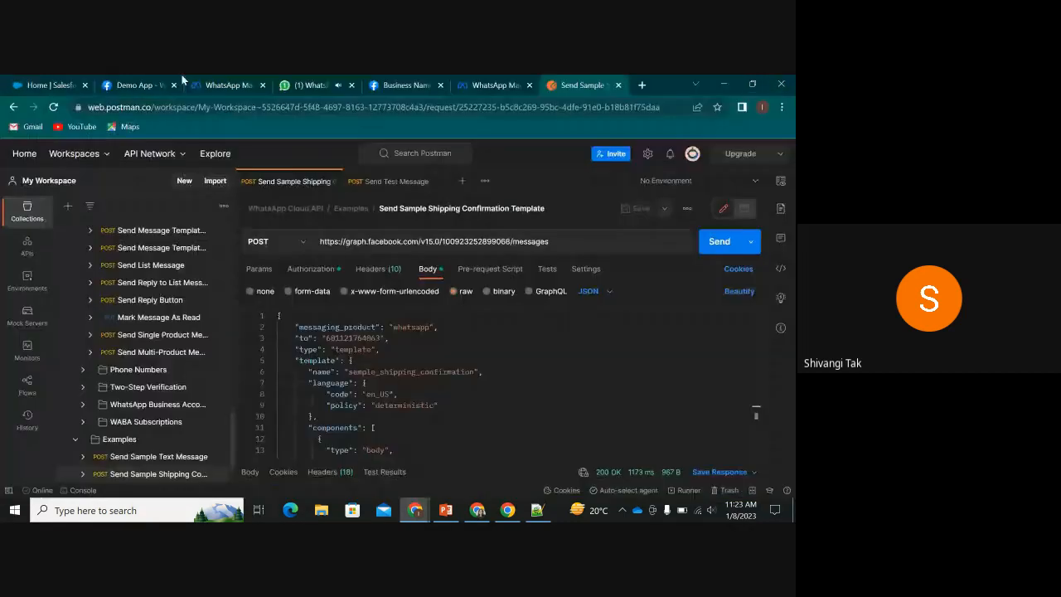
click(308, 85)
drag(330, 437, 385, 444)
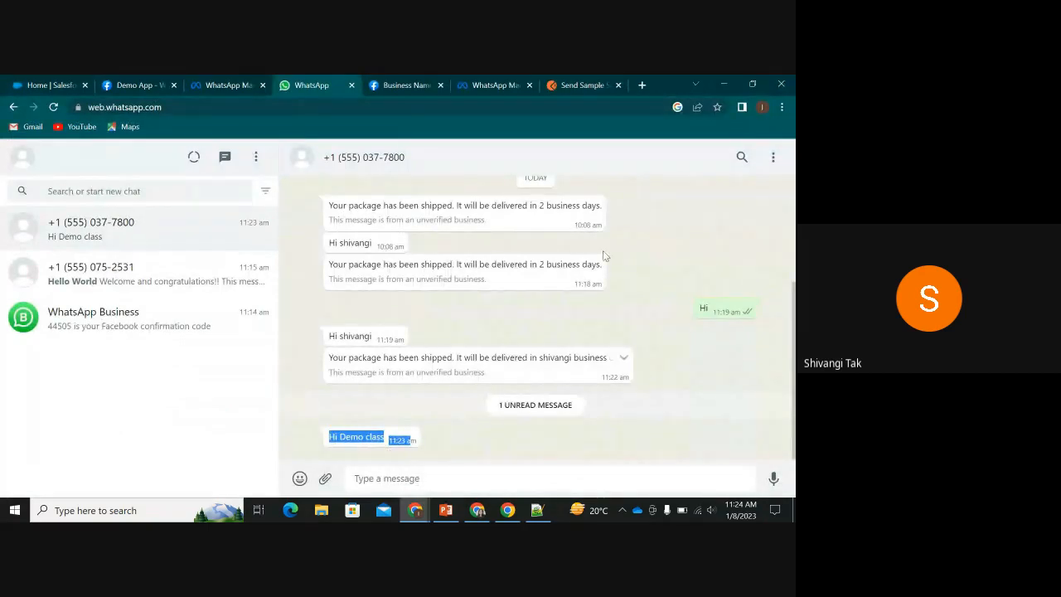
click(193, 79)
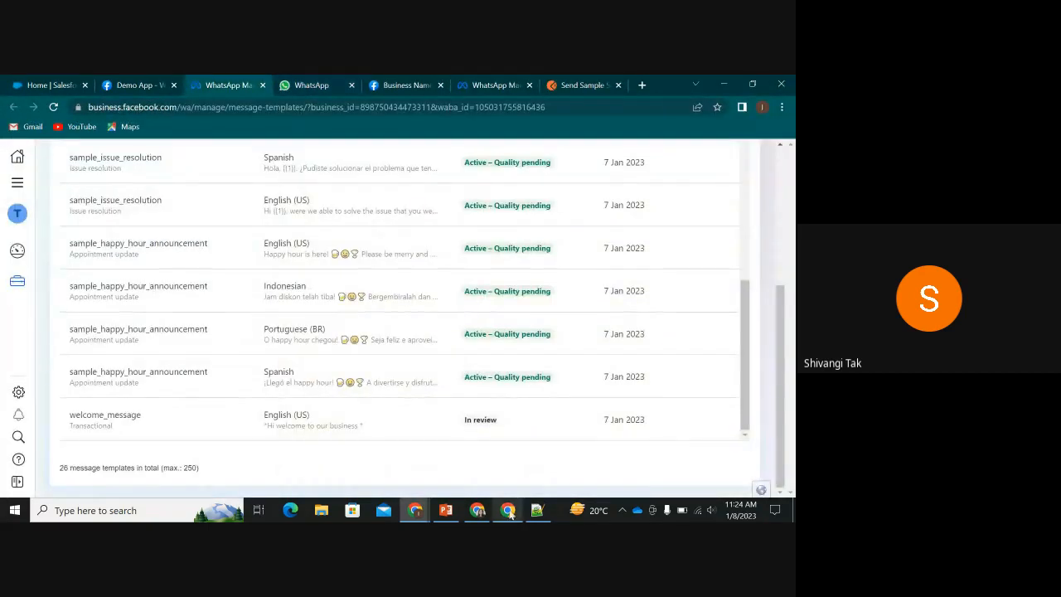
click(446, 509)
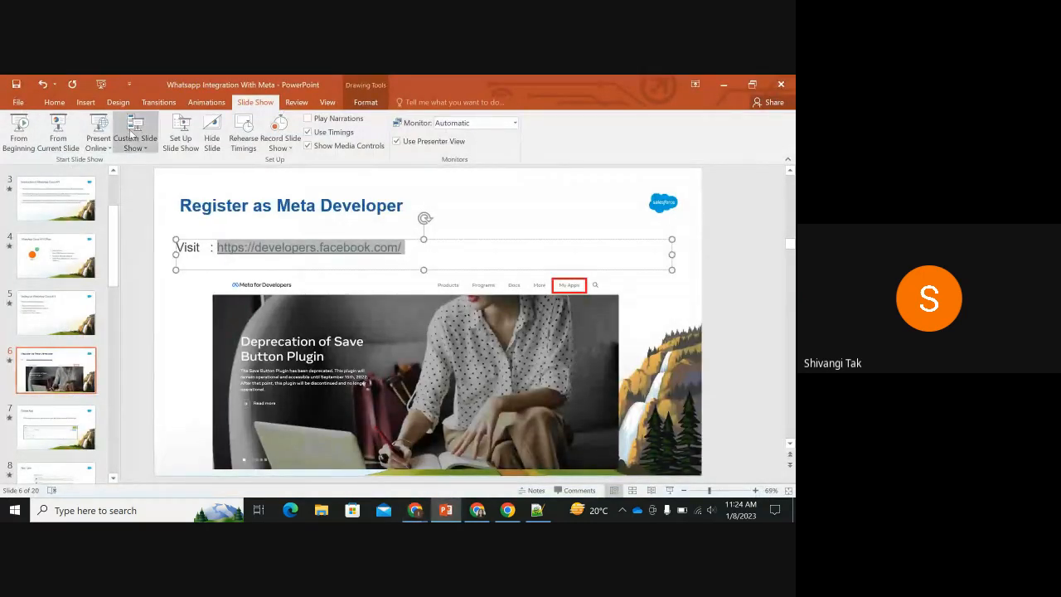
Present slides 6–8 (Register as Meta Developer, Create App, App Type), then return to the Meet call.
key(shift+F5)
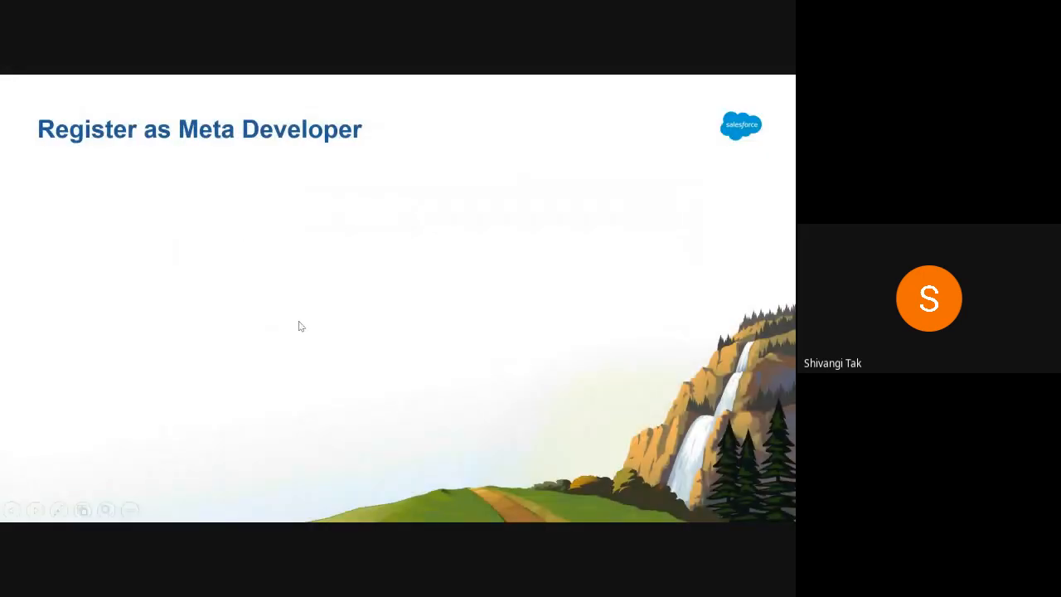
click(298, 321)
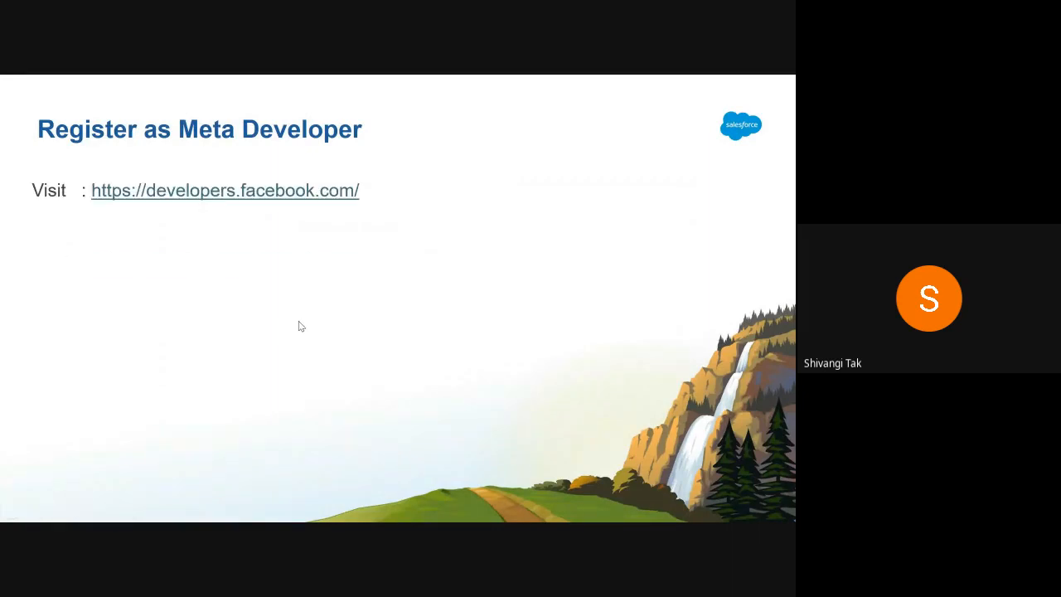
click(299, 321)
click(300, 328)
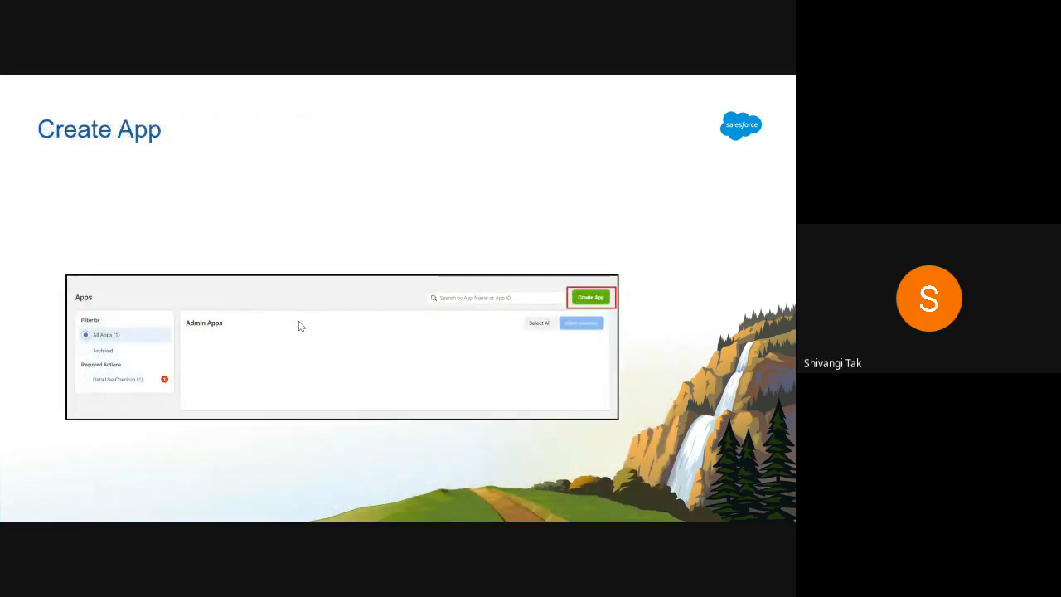
click(300, 324)
click(299, 325)
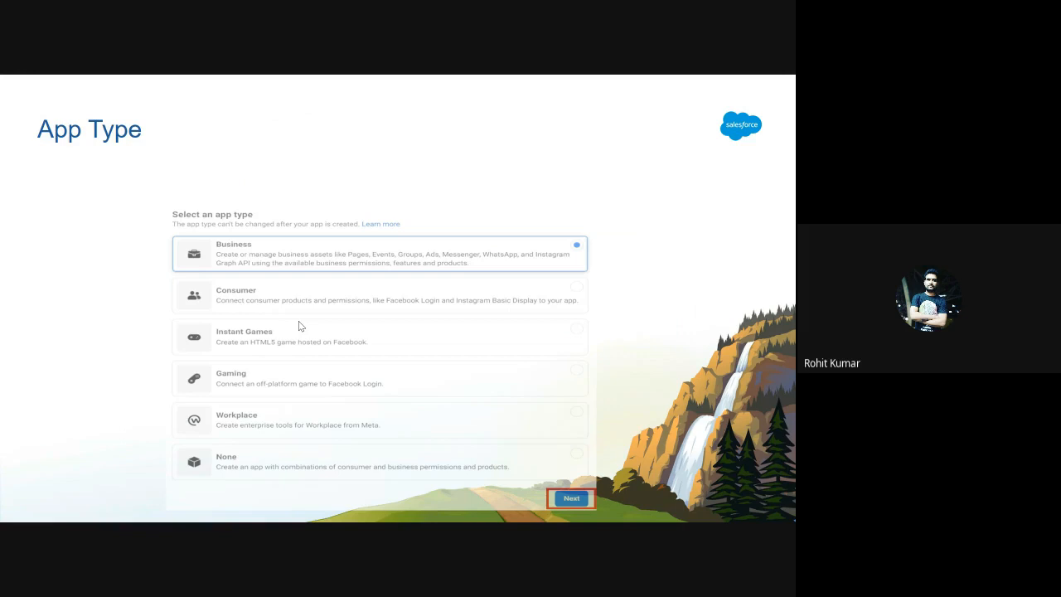
key(Escape)
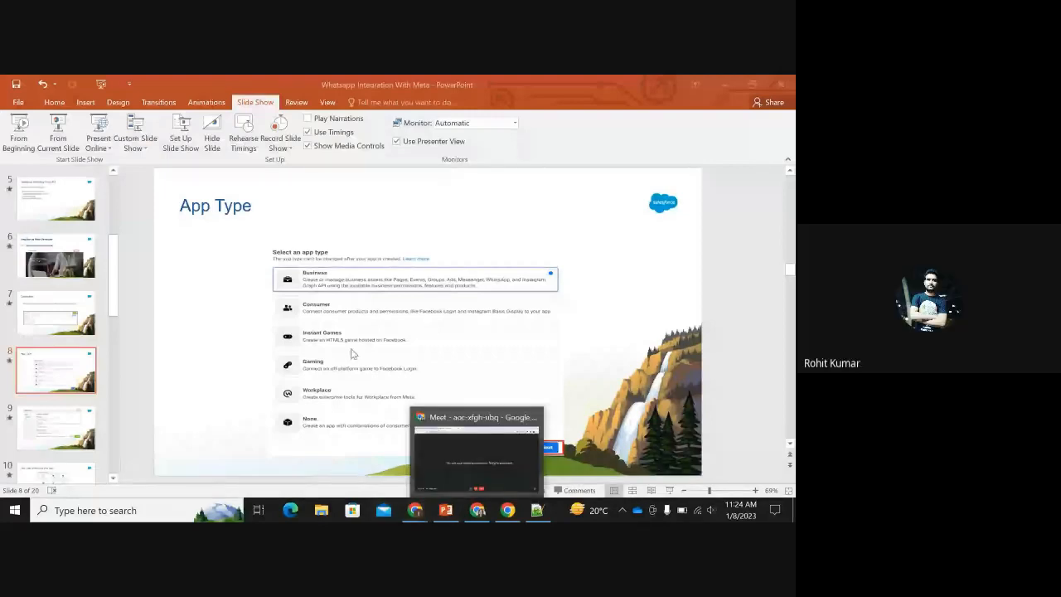
click(477, 509)
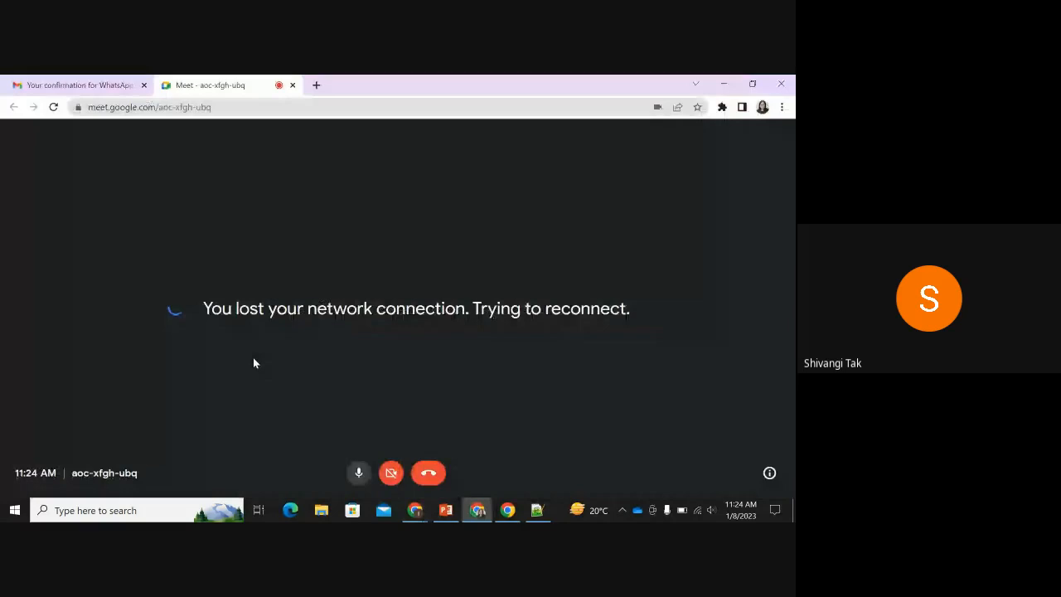